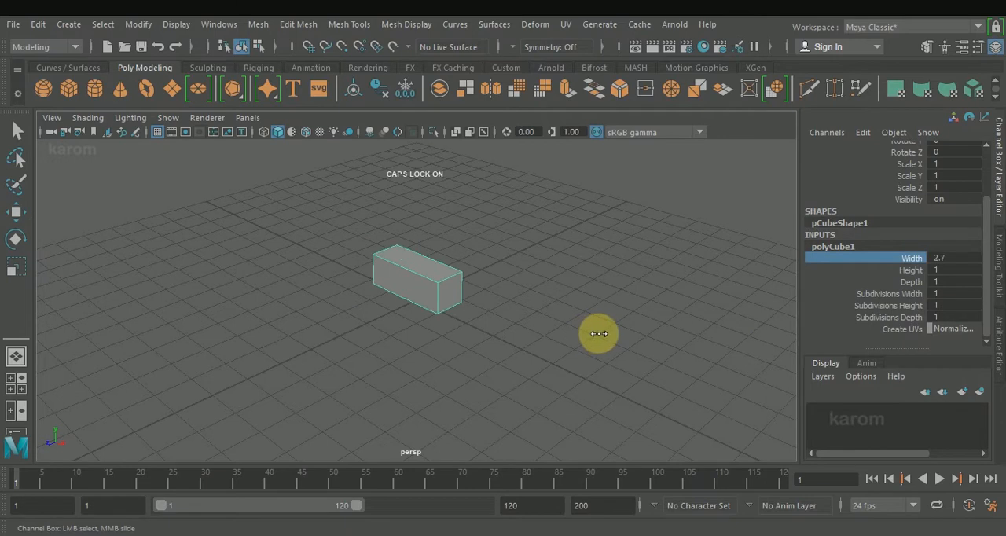
Set the cube's width to 1.7, height to 2 and depth to 8.9.
{"action": "left_click", "coordinate": [920, 282]}
{"action": "middle_click_drag", "start_coordinate": [613, 338], "coordinate": [670, 312]}
{"action": "left_click_drag", "start_coordinate": [669, 312], "coordinate": [464, 332], "text": "alt"}
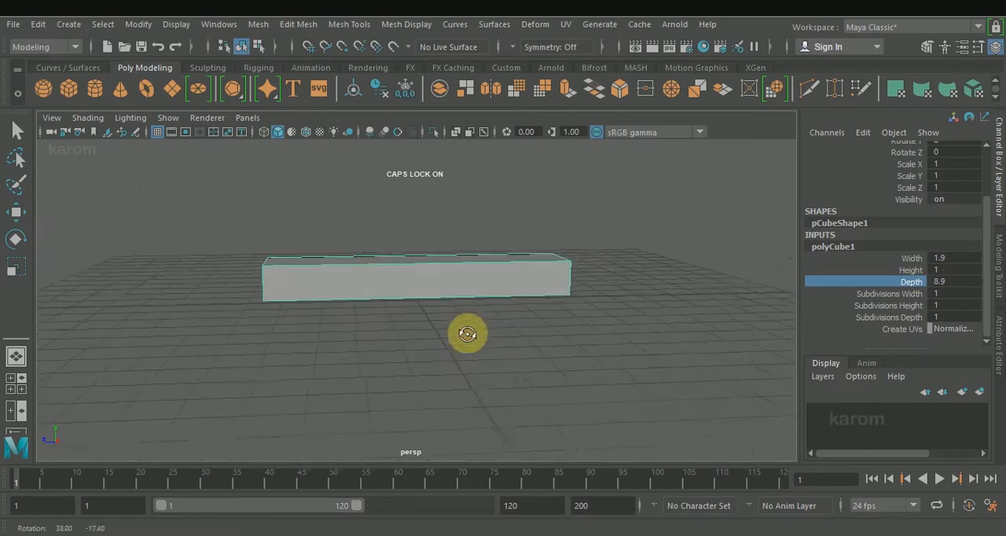
{"action": "left_click", "coordinate": [912, 270]}
{"action": "middle_click_drag", "start_coordinate": [553, 341], "coordinate": [557, 340]}
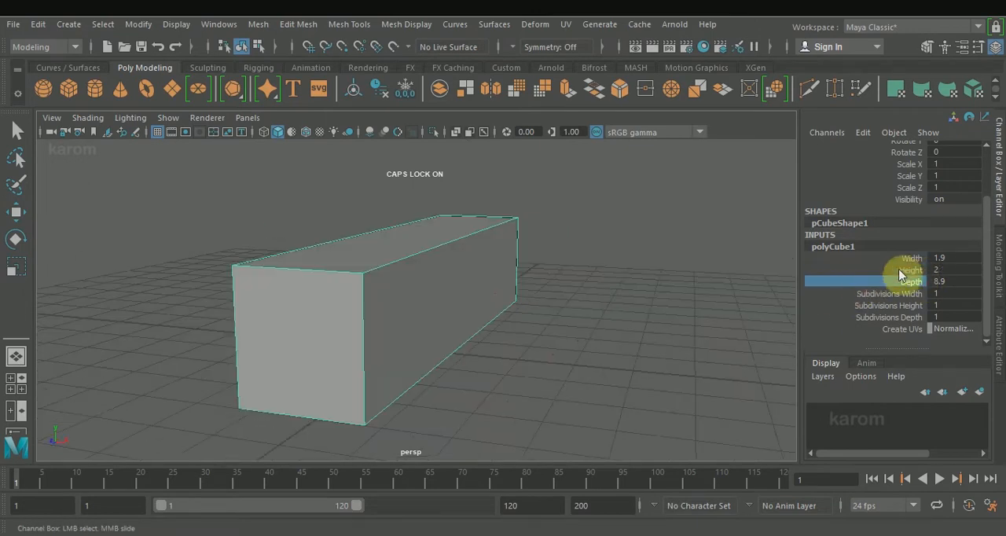
{"action": "left_click", "coordinate": [912, 262]}
{"action": "middle_click_drag", "start_coordinate": [788, 318], "coordinate": [782, 317]}
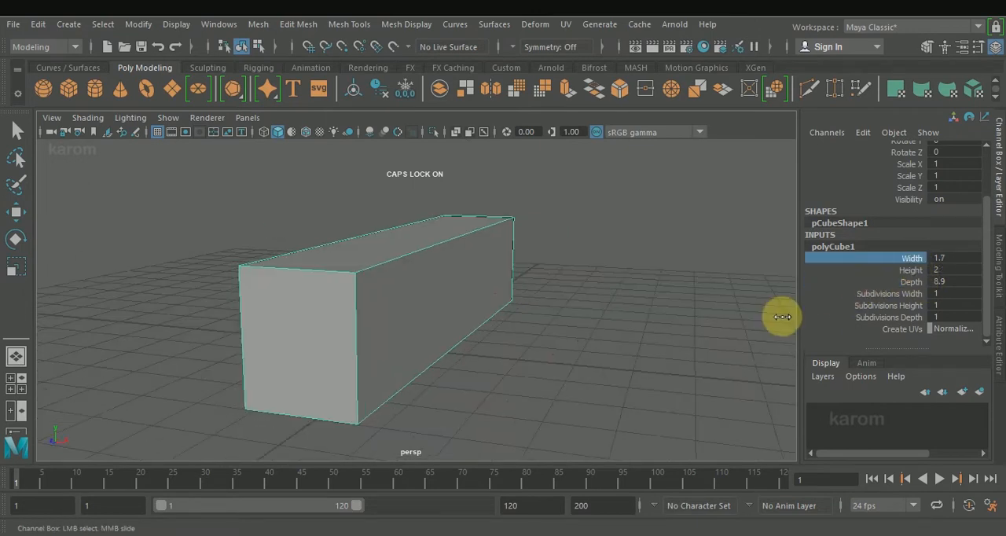
{"action": "left_click", "coordinate": [481, 372]}
{"action": "left_click_drag", "start_coordinate": [580, 349], "coordinate": [495, 338], "text": "alt"}
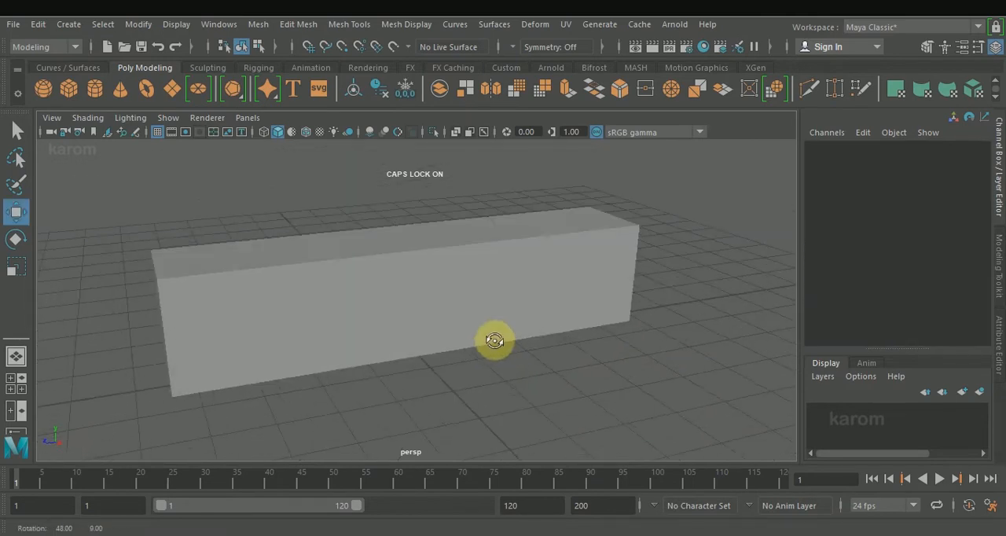
Raise the long box vertically so that it sits above the grid.
{"action": "left_click", "coordinate": [465, 283]}
{"action": "key", "text": "w"}
{"action": "right_click_drag", "start_coordinate": [453, 189], "coordinate": [401, 213], "text": "shift"}
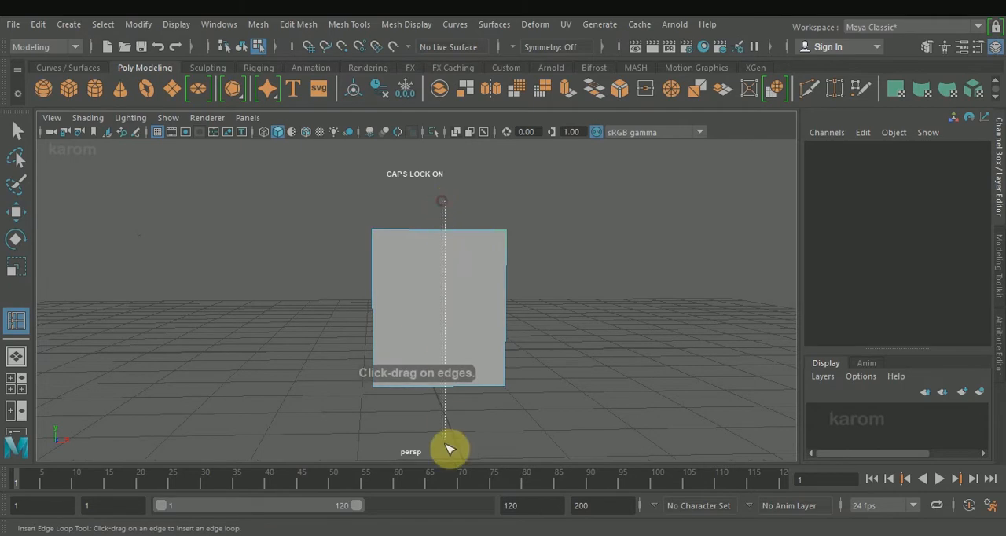
Insert two closely spaced edge loops running lengthwise around the box, slightly off its centre.
{"action": "left_click_drag", "start_coordinate": [444, 235], "coordinate": [461, 233]}
{"action": "left_click_drag", "start_coordinate": [555, 258], "coordinate": [420, 288], "text": "alt"}
{"action": "scroll", "coordinate": [424, 275], "scroll_direction": "up", "scroll_amount": 3}
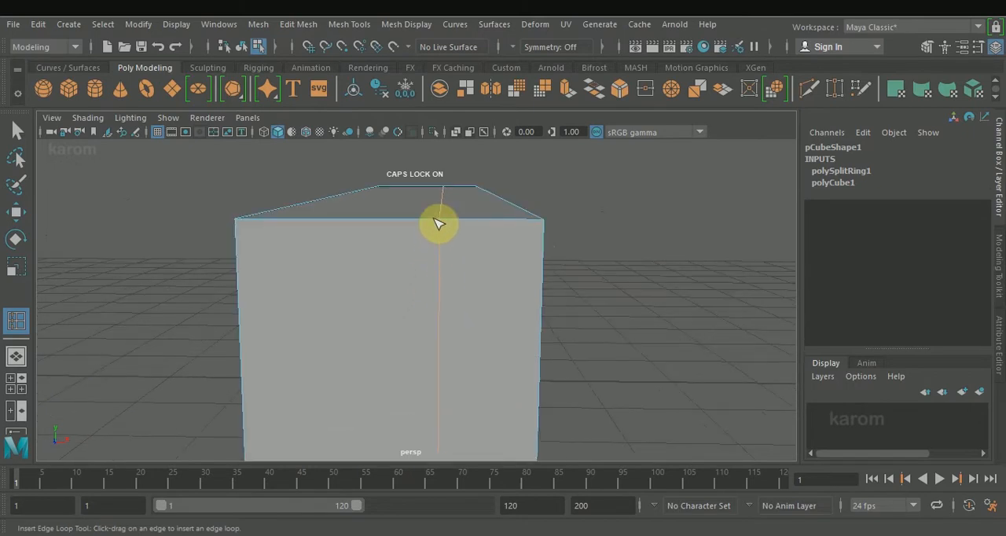
{"action": "left_click_drag", "start_coordinate": [439, 224], "coordinate": [450, 229]}
{"action": "scroll", "coordinate": [608, 296], "scroll_direction": "down", "scroll_amount": 3}
Scale the long side face down slightly in height and length to taper that side of the box.
{"action": "left_click_drag", "start_coordinate": [575, 301], "coordinate": [495, 270], "text": "alt"}
{"action": "key", "text": "w"}
{"action": "right_click_drag", "start_coordinate": [496, 265], "coordinate": [499, 178]}
{"action": "left_click", "coordinate": [460, 313]}
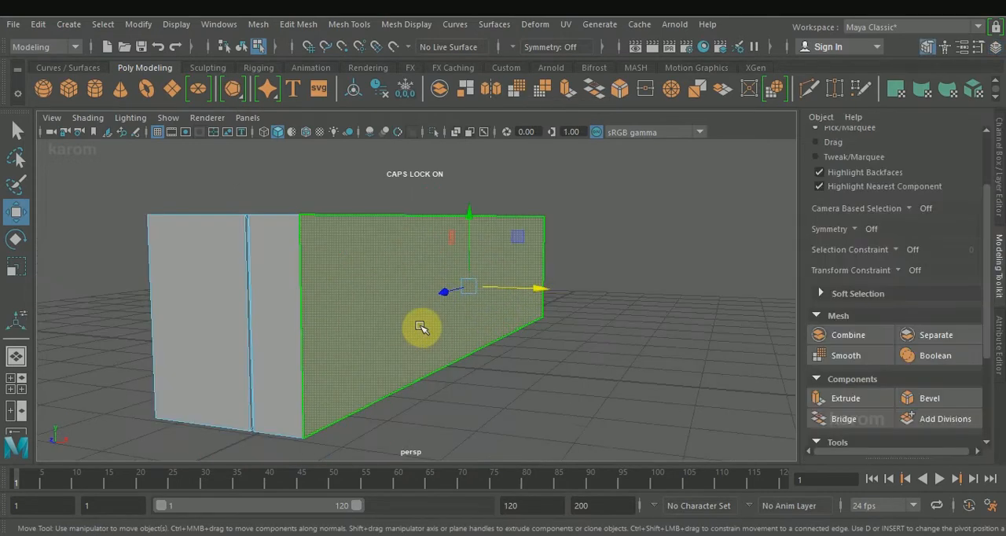
{"action": "key", "text": "r"}
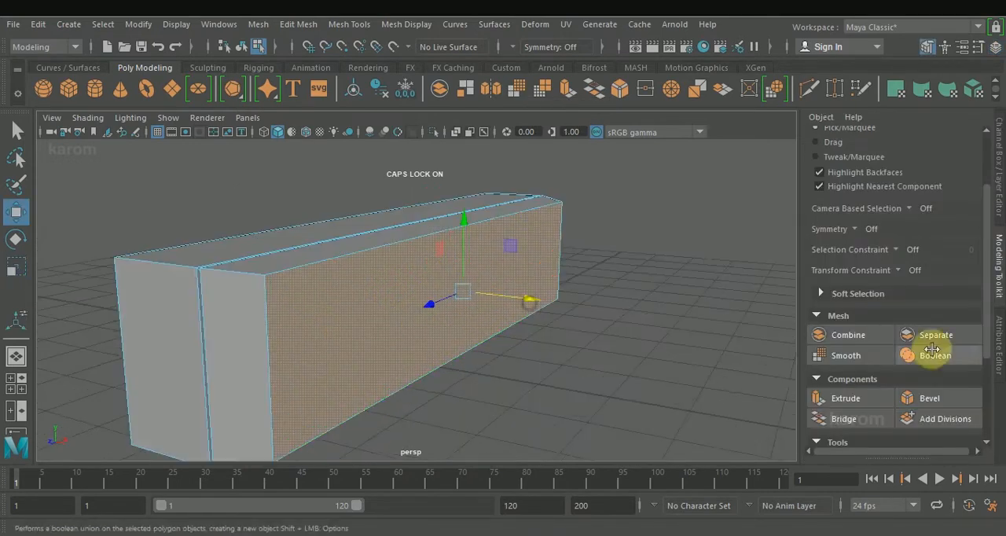
Bevel the border of the tapered side face with a fraction of 0.19.
{"action": "left_click", "coordinate": [921, 400]}
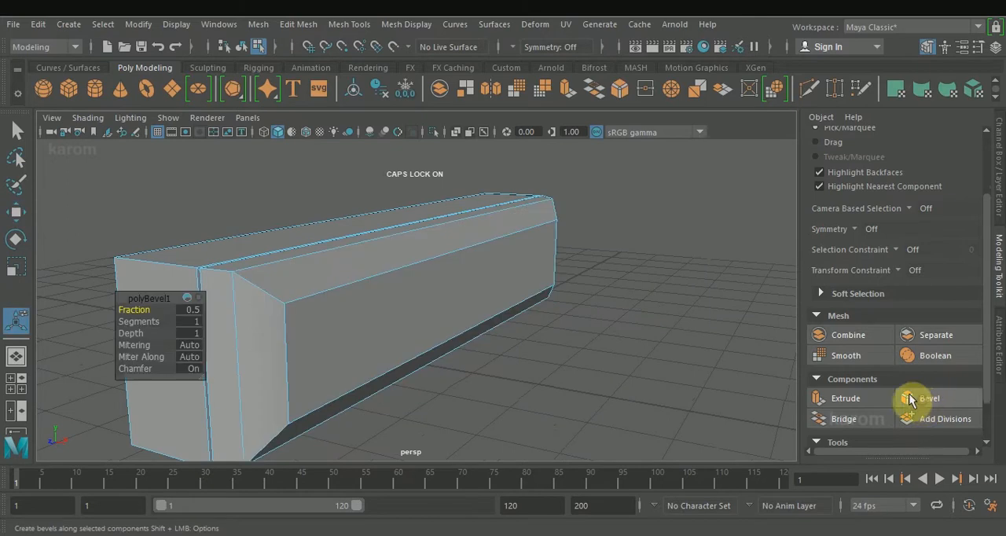
{"action": "left_click_drag", "start_coordinate": [577, 336], "coordinate": [593, 323], "text": "alt"}
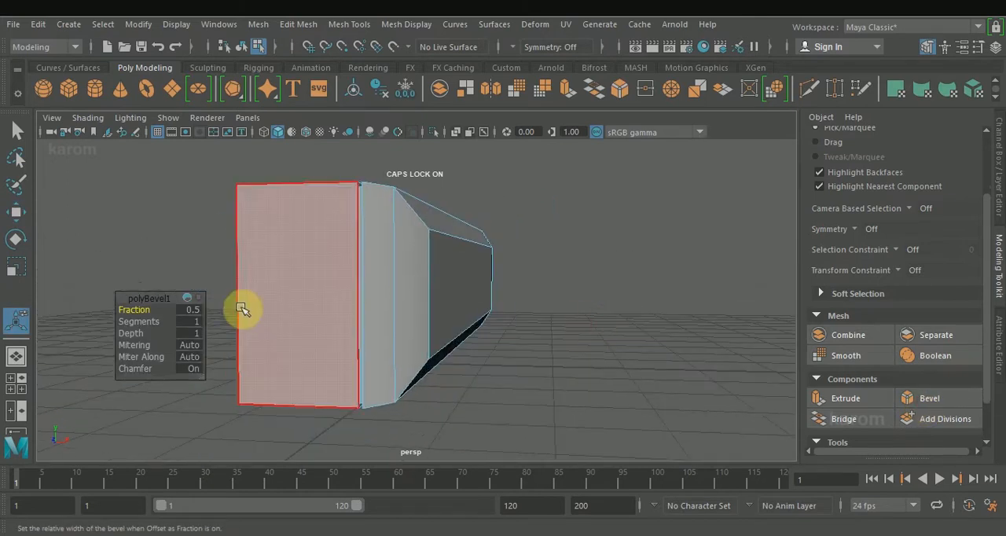
{"action": "left_click_drag", "start_coordinate": [141, 309], "coordinate": [134, 309]}
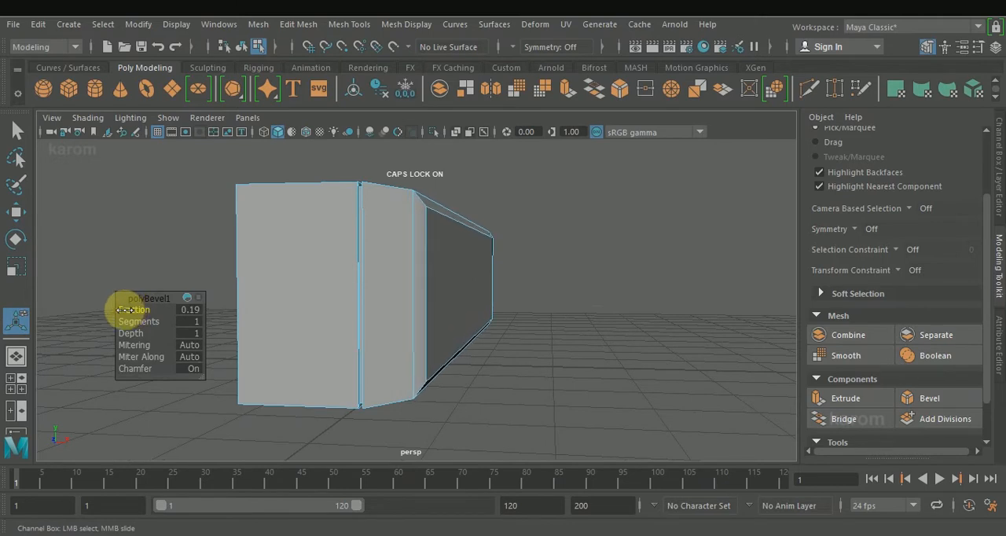
{"action": "mouse_move", "coordinate": [393, 359]}
{"action": "left_mouse_down", "text": "alt"}
{"action": "mouse_move", "coordinate": [470, 335]}
{"action": "mouse_move", "coordinate": [400, 328]}
{"action": "mouse_move", "coordinate": [346, 355]}
{"action": "mouse_move", "coordinate": [379, 348]}
{"action": "left_mouse_up", "text": "alt"}
Extrude the long side face and scale it inward to leave a narrow border around the panel.
{"action": "key", "text": "w"}
{"action": "left_click", "coordinate": [325, 283]}
{"action": "left_click", "coordinate": [881, 401]}
{"action": "key", "text": "r"}
{"action": "left_click_drag", "start_coordinate": [415, 293], "coordinate": [421, 299]}
{"action": "left_click_drag", "start_coordinate": [413, 227], "coordinate": [414, 226]}
{"action": "left_click_drag", "start_coordinate": [345, 290], "coordinate": [341, 292]}
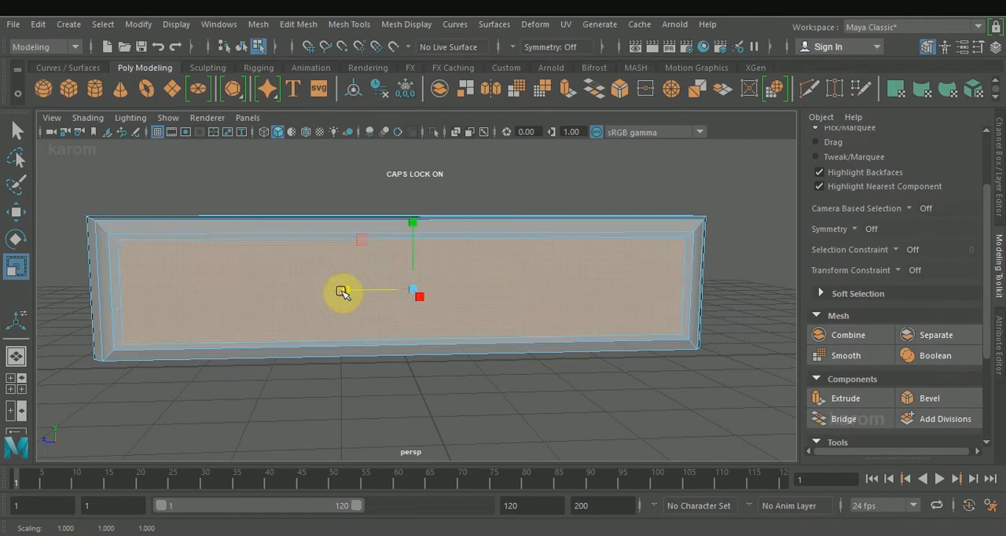
Extrude the loop of narrow border faces around the side panel with thickness -0.01 and offset 0.02.
{"action": "left_click_drag", "start_coordinate": [417, 385], "coordinate": [671, 411], "text": "alt"}
{"action": "left_click", "coordinate": [406, 252]}
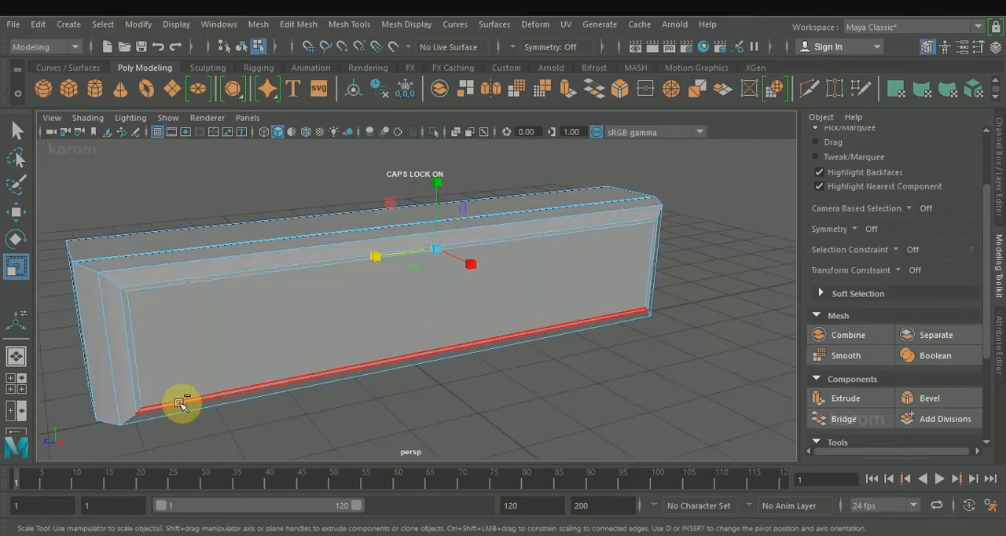
{"action": "key", "text": "ctrl+z"}
{"action": "left_click", "coordinate": [135, 370]}
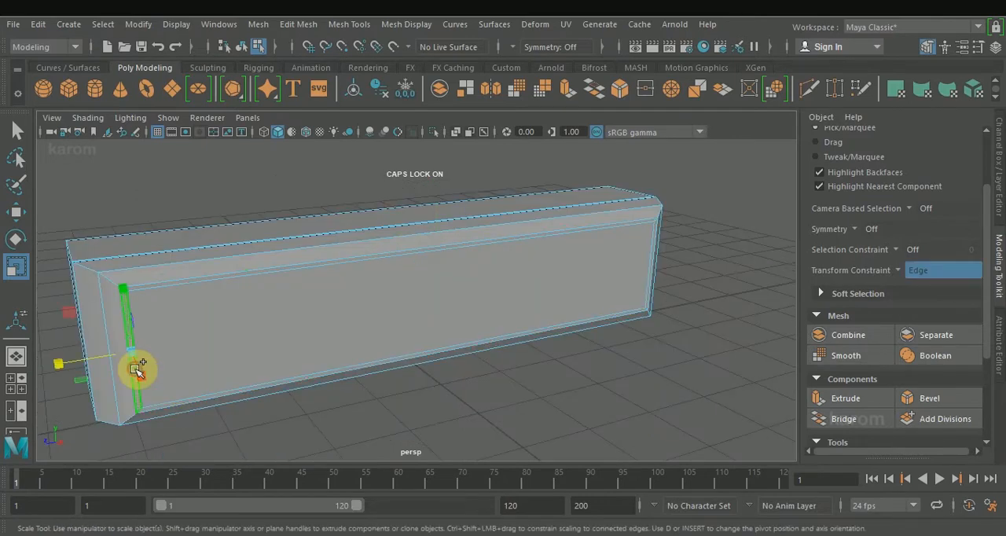
{"action": "double_click", "coordinate": [203, 278]}
{"action": "left_click_drag", "start_coordinate": [596, 431], "coordinate": [621, 389], "text": "alt"}
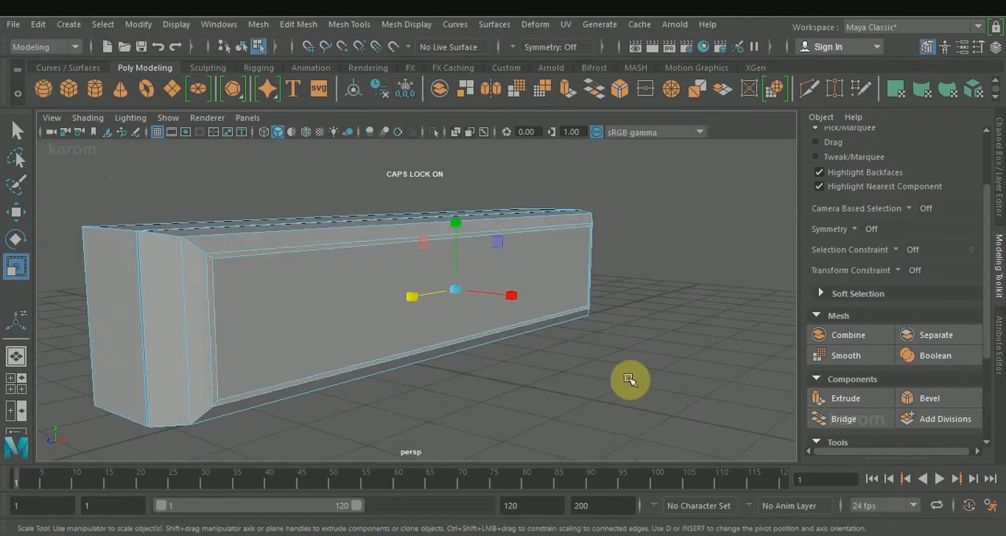
{"action": "left_click", "coordinate": [847, 398]}
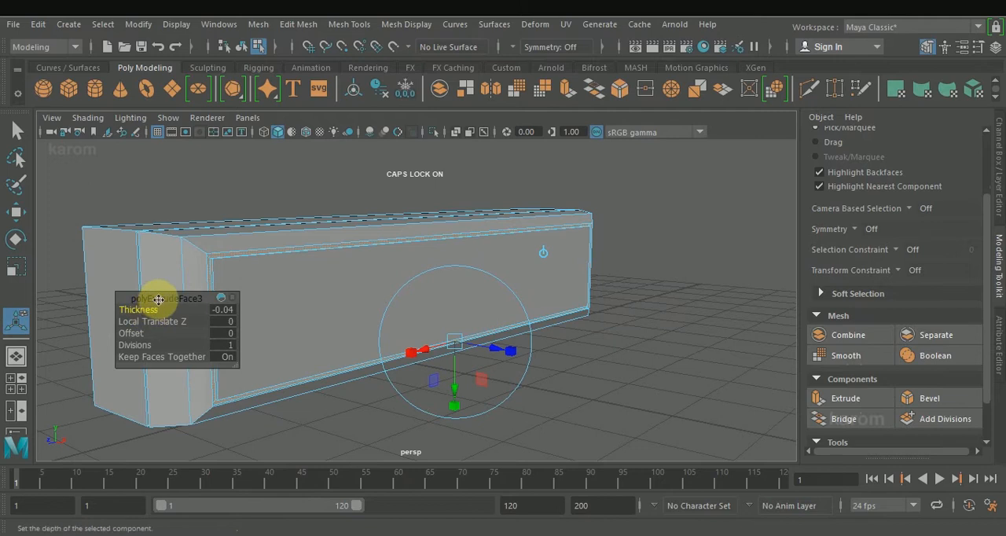
{"action": "left_click_drag", "start_coordinate": [158, 298], "coordinate": [327, 329]}
{"action": "scroll", "coordinate": [180, 315], "scroll_direction": "up", "scroll_amount": 3}
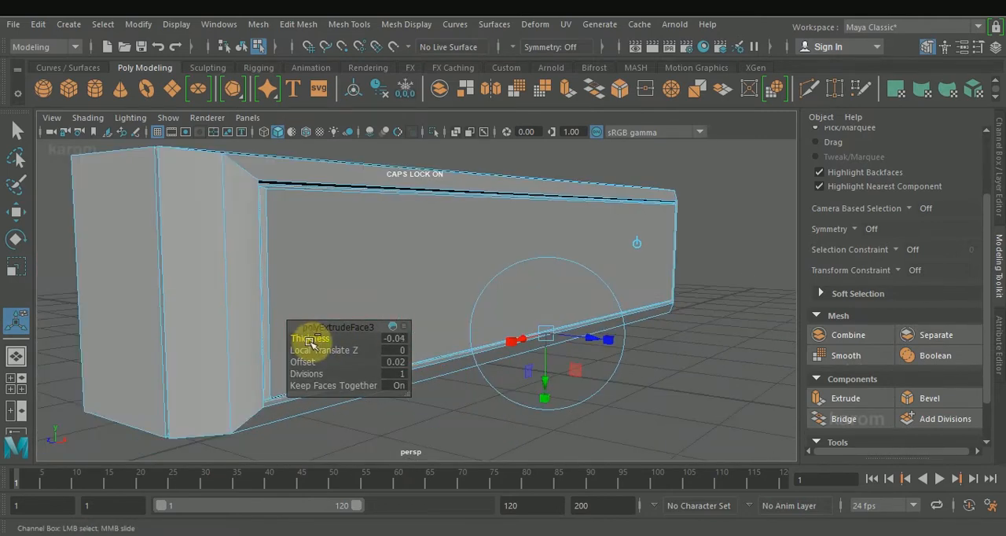
{"action": "left_click_drag", "start_coordinate": [310, 340], "coordinate": [313, 343]}
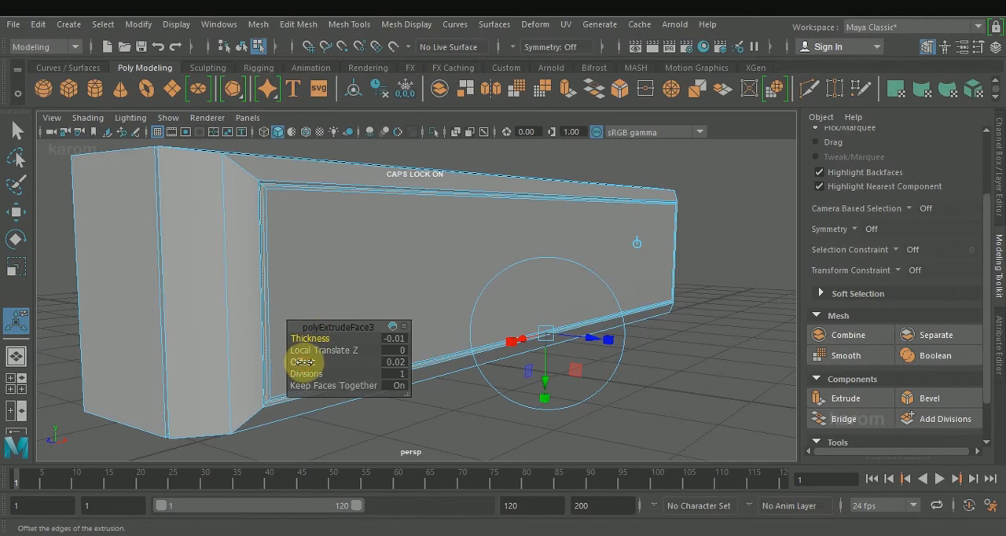
{"action": "left_click_drag", "start_coordinate": [304, 363], "coordinate": [306, 366]}
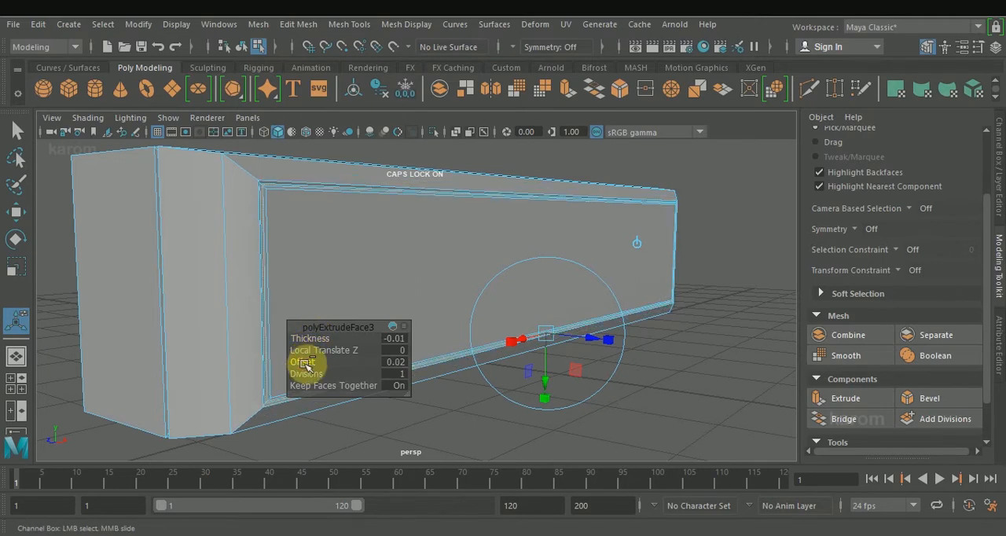
{"action": "key", "text": "w"}
{"action": "left_click", "coordinate": [618, 378]}
{"action": "scroll", "coordinate": [619, 375], "scroll_direction": "down", "scroll_amount": 3}
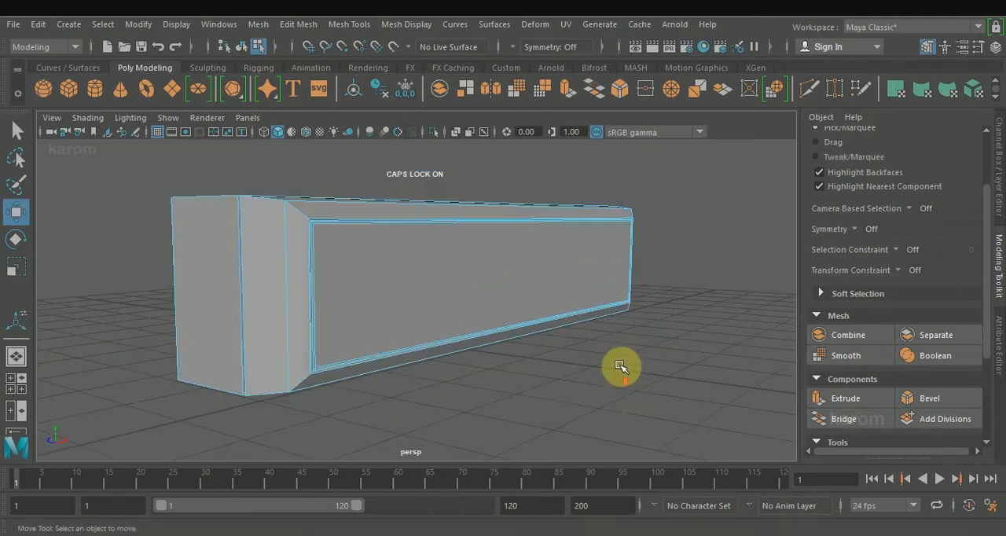
Connect the side panel's two short end edges with one lengthwise edge, slid toward the panel's bottom.
{"action": "left_click_drag", "start_coordinate": [620, 372], "coordinate": [511, 370], "text": "alt"}
{"action": "scroll", "coordinate": [503, 368], "scroll_direction": "up", "scroll_amount": 3}
{"action": "right_click_drag", "start_coordinate": [110, 326], "coordinate": [109, 93]}
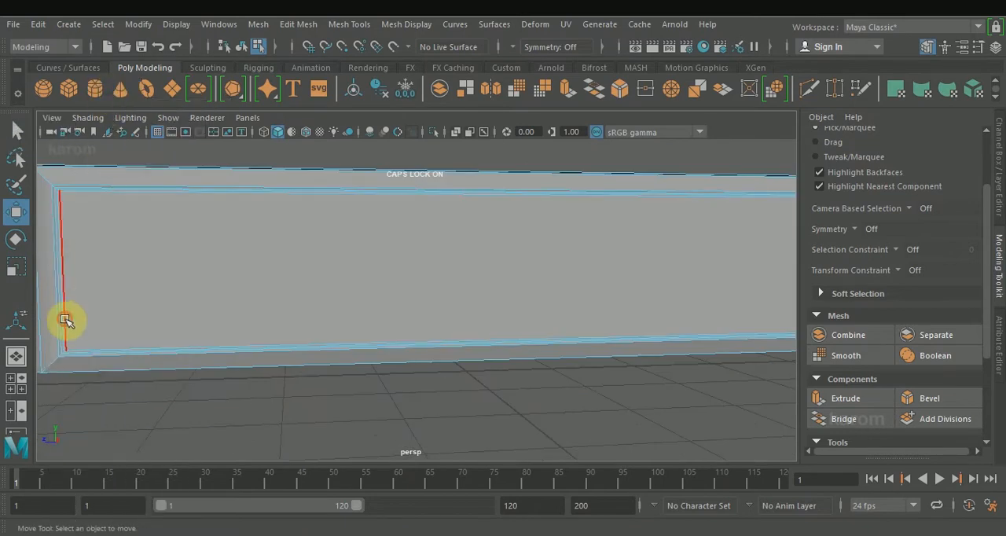
{"action": "left_click", "coordinate": [66, 321]}
{"action": "middle_click_drag", "start_coordinate": [735, 298], "coordinate": [555, 288], "text": "alt"}
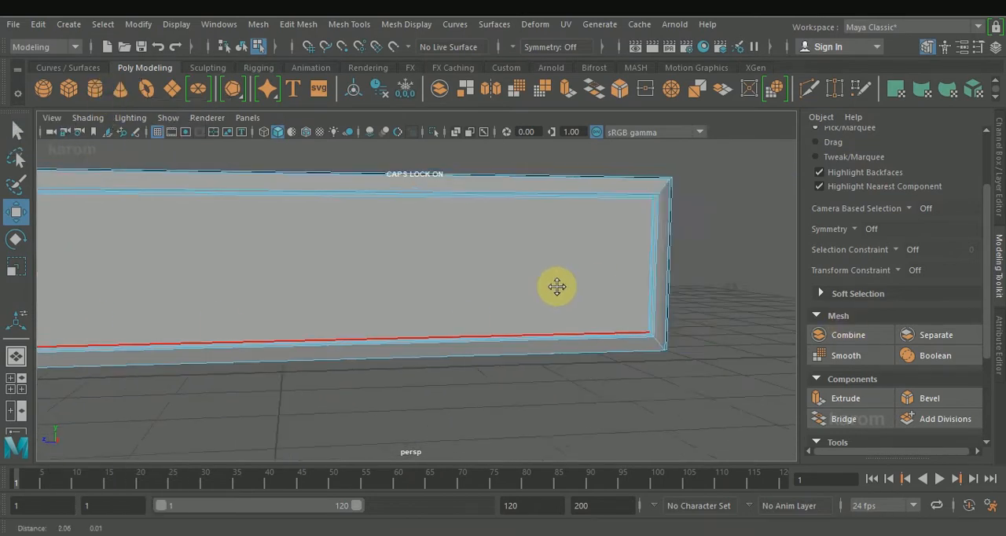
{"action": "left_click", "coordinate": [651, 309], "text": "ctrl+shift"}
{"action": "right_click_drag", "start_coordinate": [650, 310], "coordinate": [510, 318], "text": "alt"}
{"action": "scroll", "coordinate": [898, 422], "scroll_direction": "down", "scroll_amount": 3}
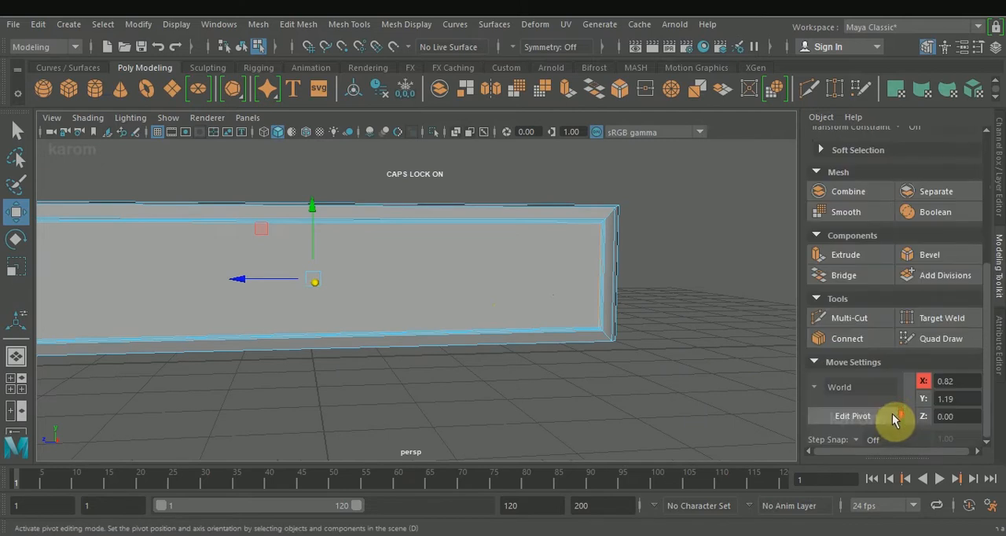
{"action": "left_click", "coordinate": [848, 338]}
{"action": "scroll", "coordinate": [485, 355], "scroll_direction": "down", "scroll_amount": 2}
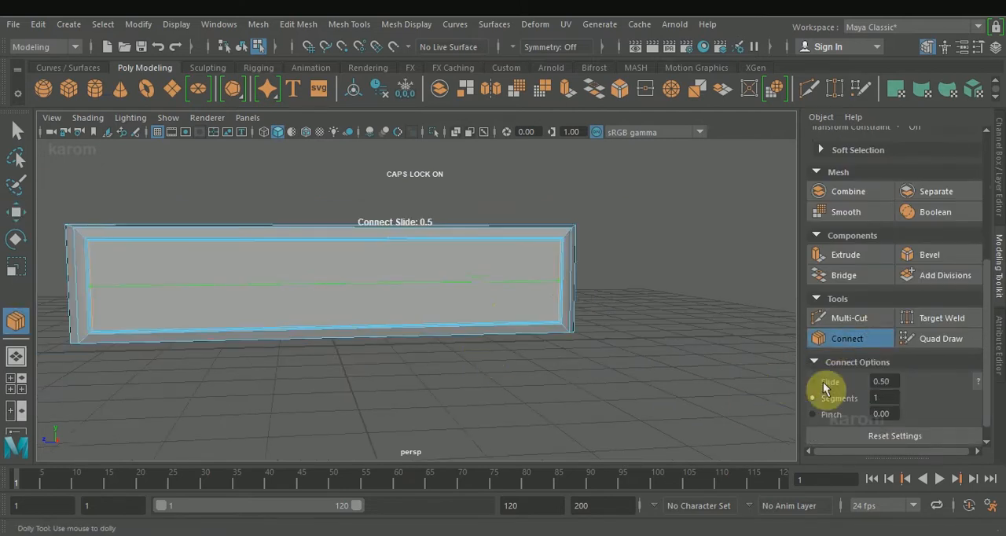
{"action": "left_click_drag", "start_coordinate": [584, 383], "coordinate": [605, 386]}
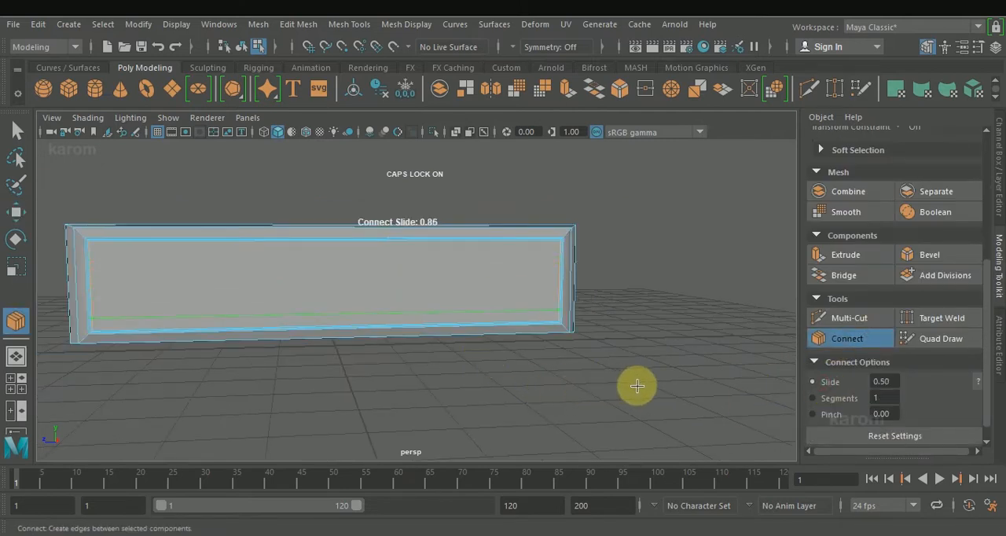
{"action": "key", "text": "q"}
Extrude the lower strip of the side panel and scale the new face inward to form an even margin.
{"action": "right_click_drag", "start_coordinate": [449, 187], "coordinate": [448, 172]}
{"action": "left_click", "coordinate": [432, 307]}
{"action": "left_click", "coordinate": [840, 355]}
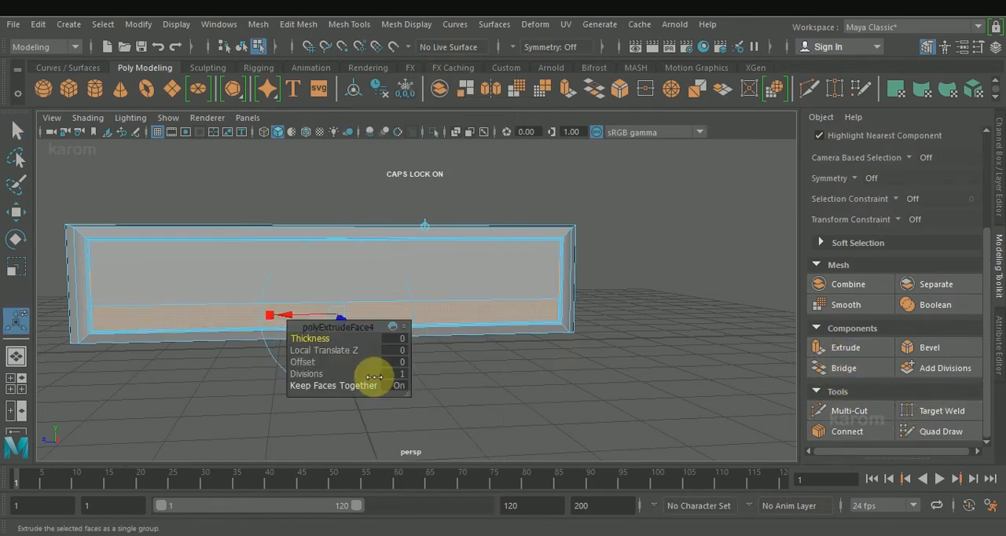
{"action": "key", "text": "r"}
{"action": "scroll", "coordinate": [347, 280], "scroll_direction": "up", "scroll_amount": 4}
{"action": "middle_click_drag", "start_coordinate": [348, 278], "coordinate": [470, 258], "text": "alt"}
{"action": "left_click_drag", "start_coordinate": [430, 313], "coordinate": [393, 324]}
{"action": "scroll", "coordinate": [416, 309], "scroll_direction": "down", "scroll_amount": 3}
{"action": "key", "text": "space"}
{"action": "key", "text": "space"}
{"action": "scroll", "coordinate": [466, 348], "scroll_direction": "up", "scroll_amount": 2}
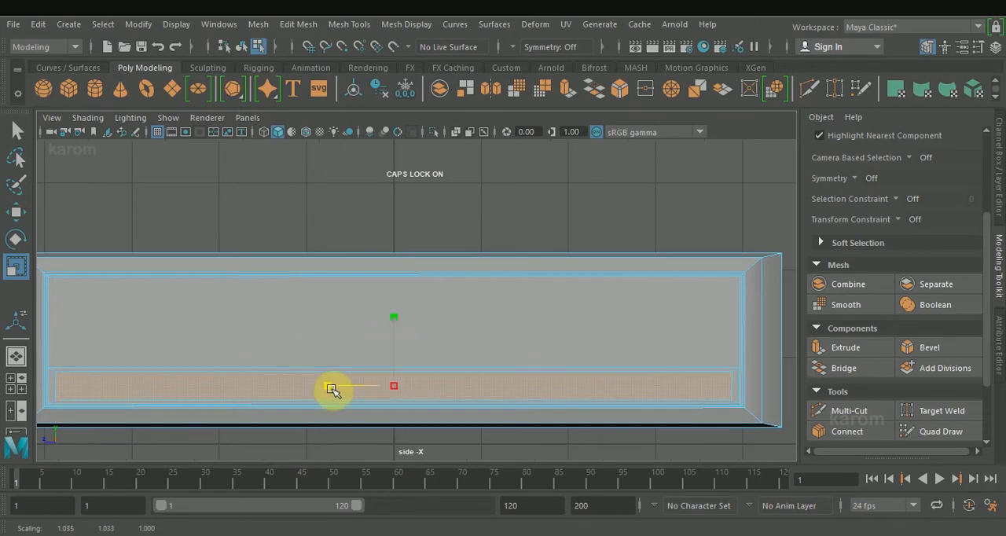
{"action": "key", "text": "w"}
Extrude the inset lower strip face inward with thickness -0.02 and offset 0.02.
{"action": "key", "text": "space"}
{"action": "key", "text": "space"}
{"action": "left_click_drag", "start_coordinate": [467, 321], "coordinate": [342, 321], "text": "alt"}
{"action": "scroll", "coordinate": [343, 320], "scroll_direction": "up", "scroll_amount": 4}
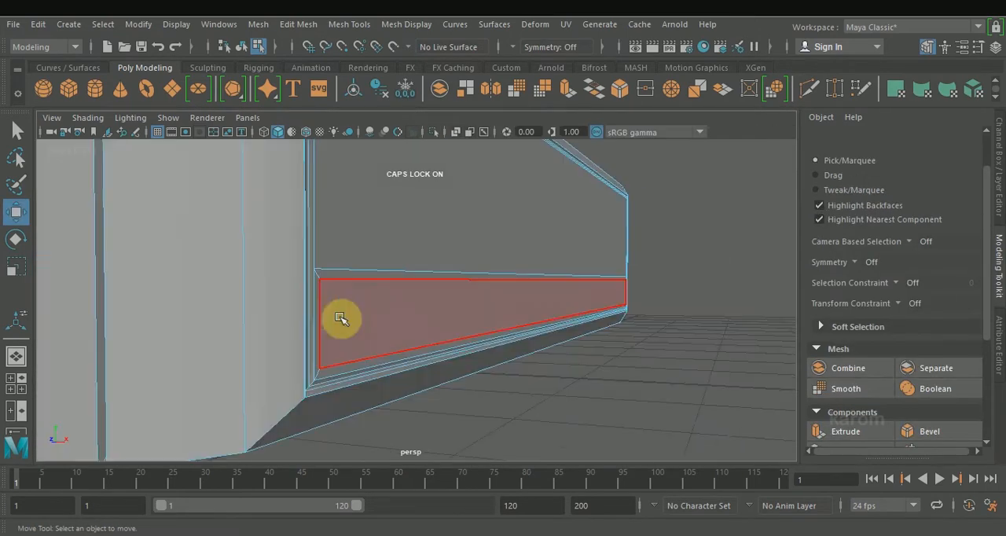
{"action": "left_click", "coordinate": [324, 317]}
{"action": "scroll", "coordinate": [847, 404], "scroll_direction": "down", "scroll_amount": 2}
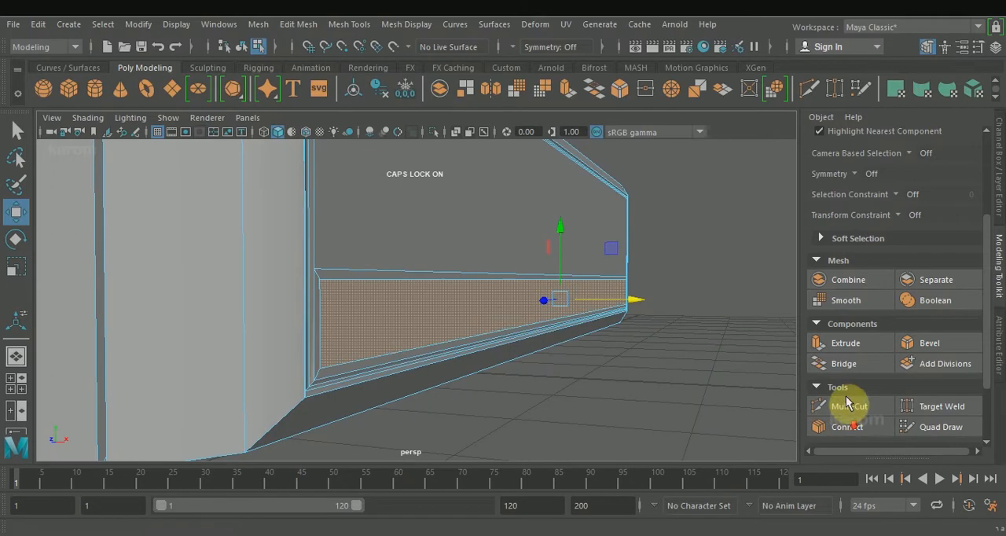
{"action": "left_click", "coordinate": [854, 348]}
{"action": "key", "text": "w"}
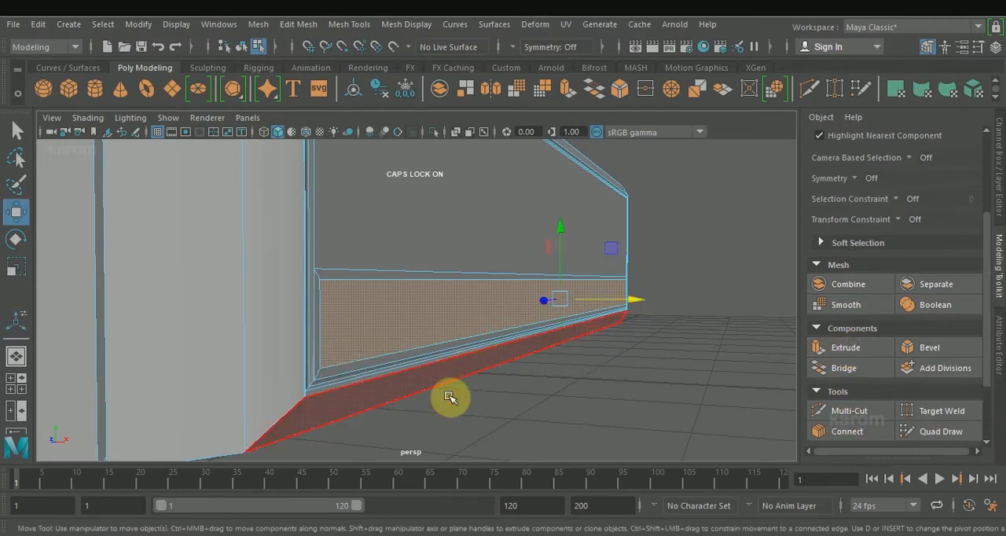
{"action": "left_click_drag", "start_coordinate": [449, 398], "coordinate": [456, 404], "text": "alt"}
{"action": "left_click", "coordinate": [836, 350]}
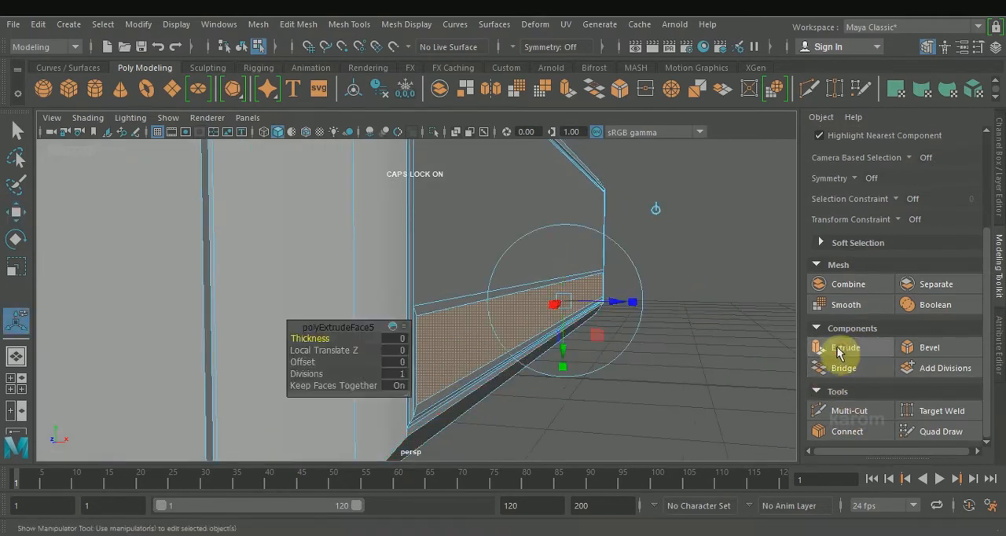
{"action": "left_click_drag", "start_coordinate": [322, 338], "coordinate": [316, 338]}
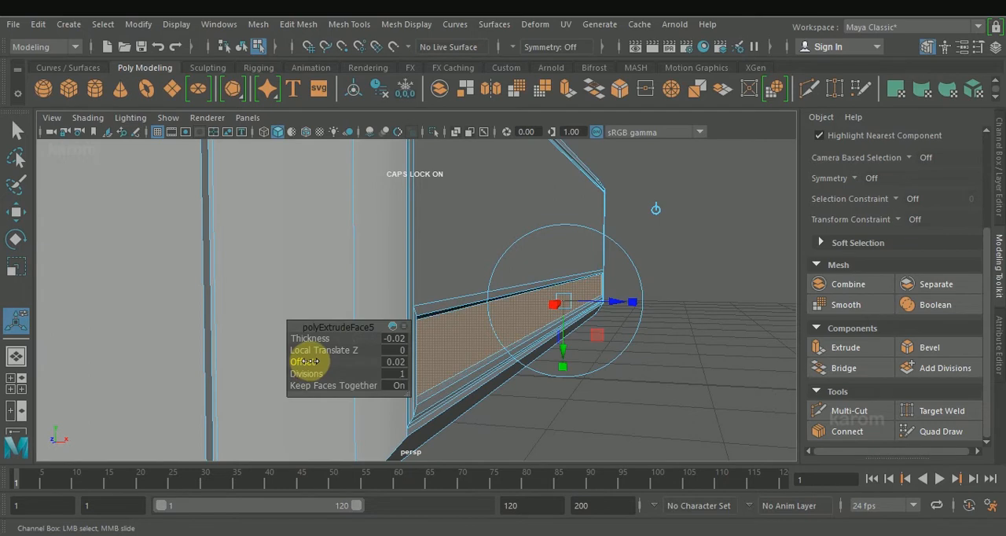
{"action": "left_click_drag", "start_coordinate": [668, 371], "coordinate": [442, 278], "text": "alt"}
{"action": "key", "text": "w"}
{"action": "left_click", "coordinate": [597, 385]}
{"action": "scroll", "coordinate": [595, 385], "scroll_direction": "down", "scroll_amount": 5}
Bevel the short corner edges around the side panel's frame with a fraction of 2.
{"action": "left_click", "coordinate": [534, 305]}
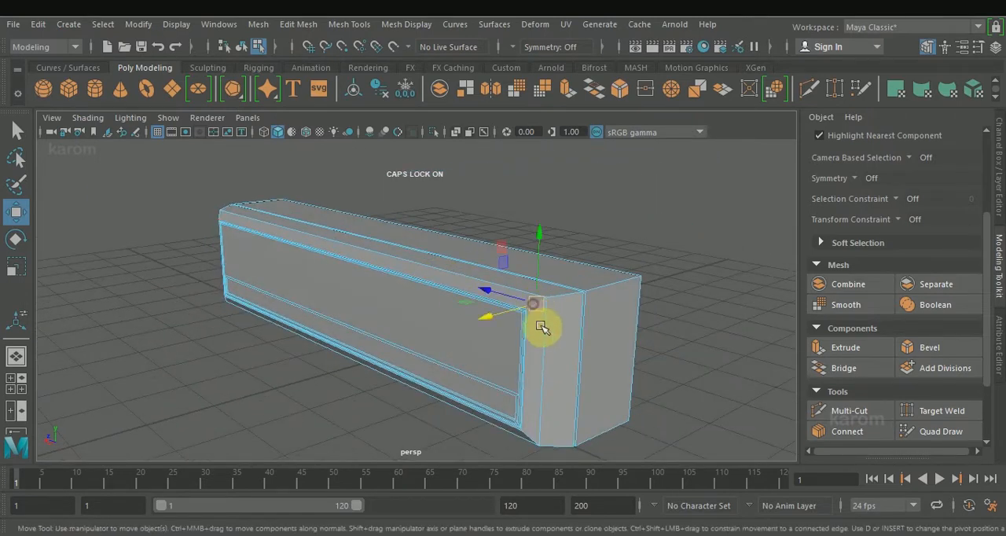
{"action": "left_click", "coordinate": [527, 435], "text": "ctrl+shift"}
{"action": "left_click_drag", "start_coordinate": [272, 278], "coordinate": [389, 278], "text": "alt"}
{"action": "left_click", "coordinate": [228, 257], "text": "shift"}
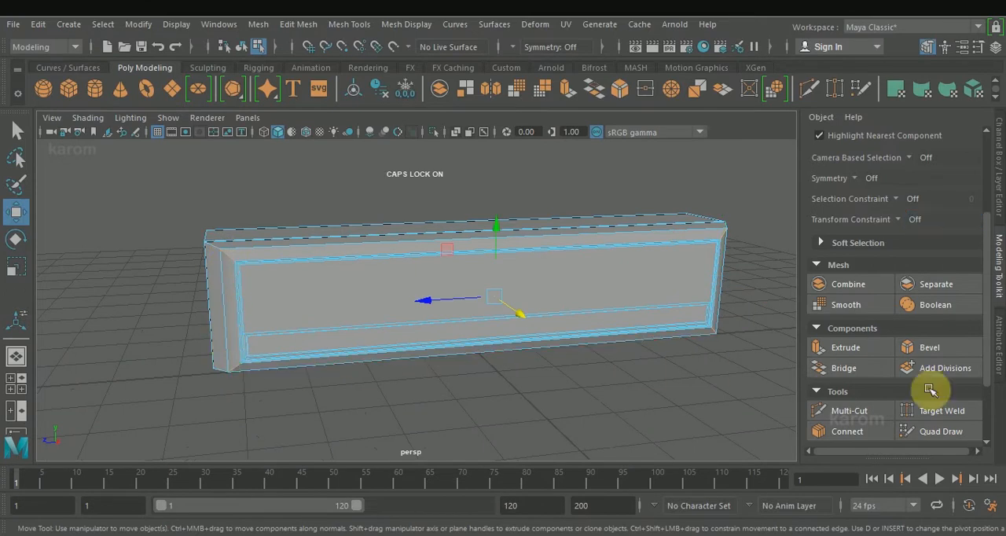
{"action": "left_click", "coordinate": [930, 348]}
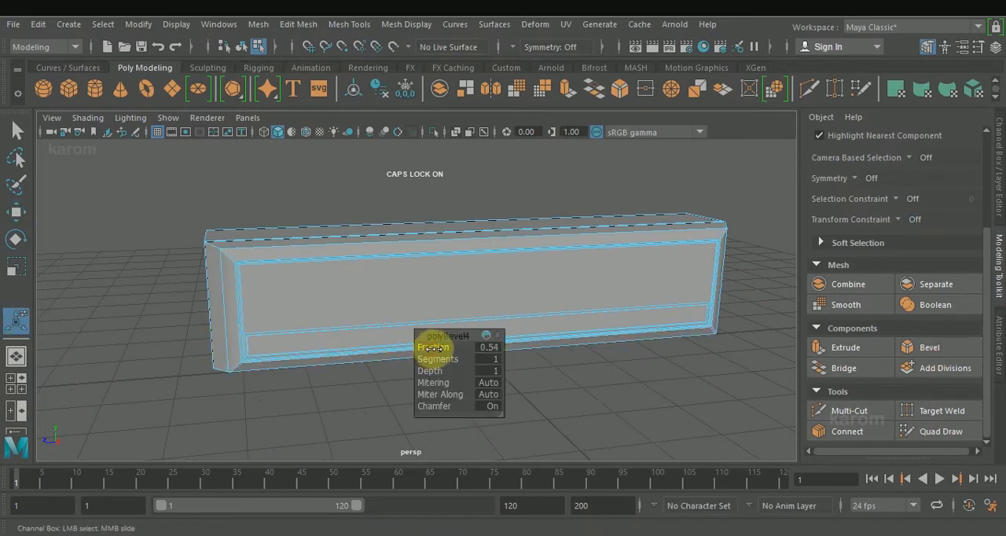
{"action": "scroll", "coordinate": [450, 356], "scroll_direction": "up", "scroll_amount": 4}
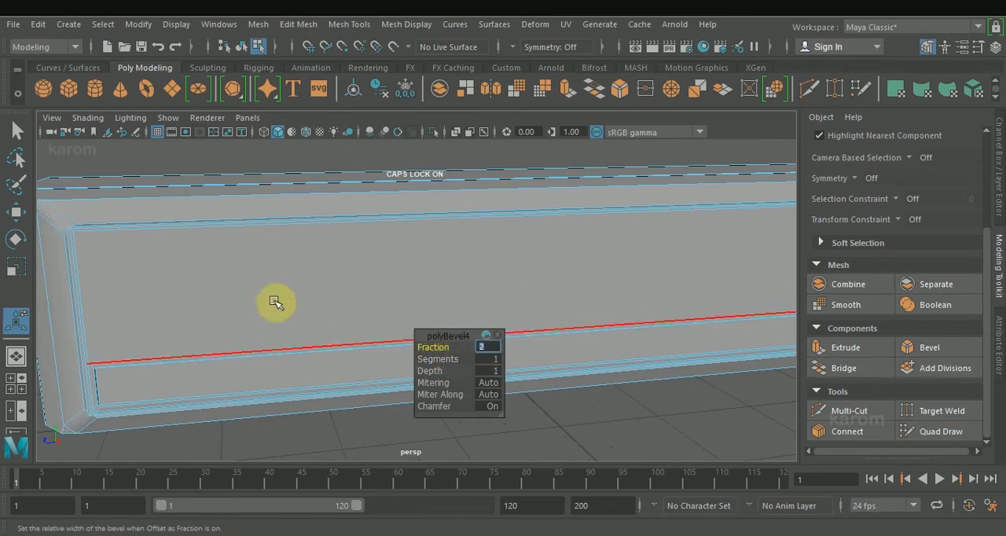
{"action": "scroll", "coordinate": [189, 302], "scroll_direction": "down", "scroll_amount": 3}
{"action": "left_click_drag", "start_coordinate": [180, 301], "coordinate": [249, 279], "text": "alt"}
{"action": "scroll", "coordinate": [248, 279], "scroll_direction": "up", "scroll_amount": 3}
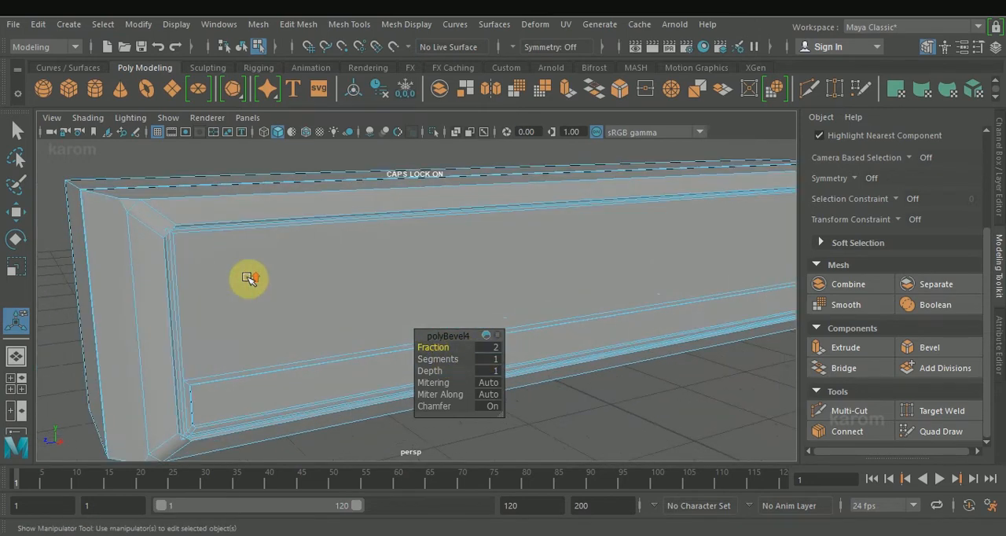
{"action": "left_click", "coordinate": [433, 359]}
{"action": "middle_click_drag", "start_coordinate": [434, 358], "coordinate": [449, 359]}
{"action": "left_click_drag", "start_coordinate": [449, 363], "coordinate": [332, 382], "text": "alt"}
{"action": "key", "text": "w"}
Select the edges along the side panel's lower border and move them upward to heighten the frame face below.
{"action": "key", "text": "space"}
{"action": "key", "text": "space"}
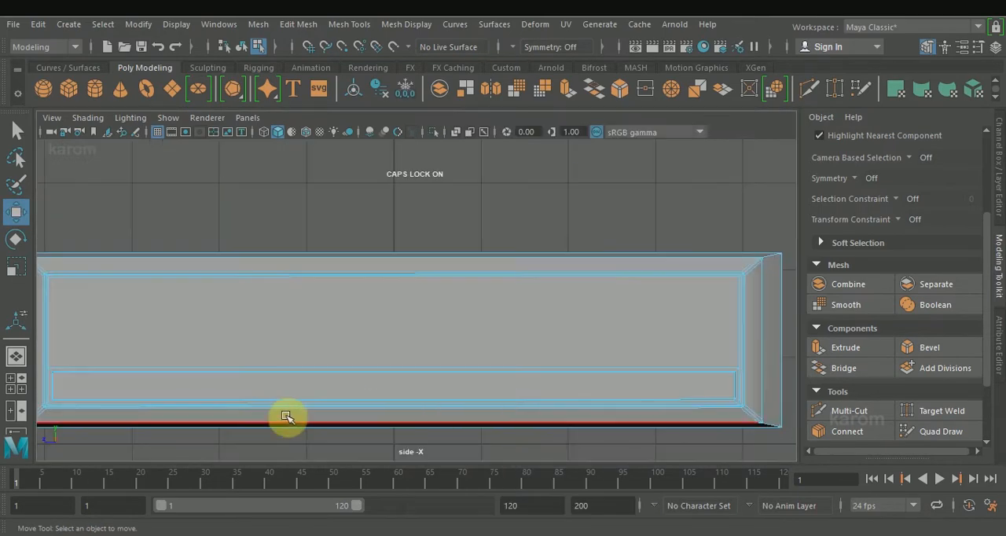
{"action": "scroll", "coordinate": [287, 417], "scroll_direction": "down", "scroll_amount": 4}
{"action": "left_click_drag", "start_coordinate": [275, 361], "coordinate": [560, 259]}
{"action": "left_click_drag", "start_coordinate": [182, 224], "coordinate": [639, 313], "text": "ctrl"}
{"action": "left_click_drag", "start_coordinate": [224, 308], "coordinate": [254, 388]}
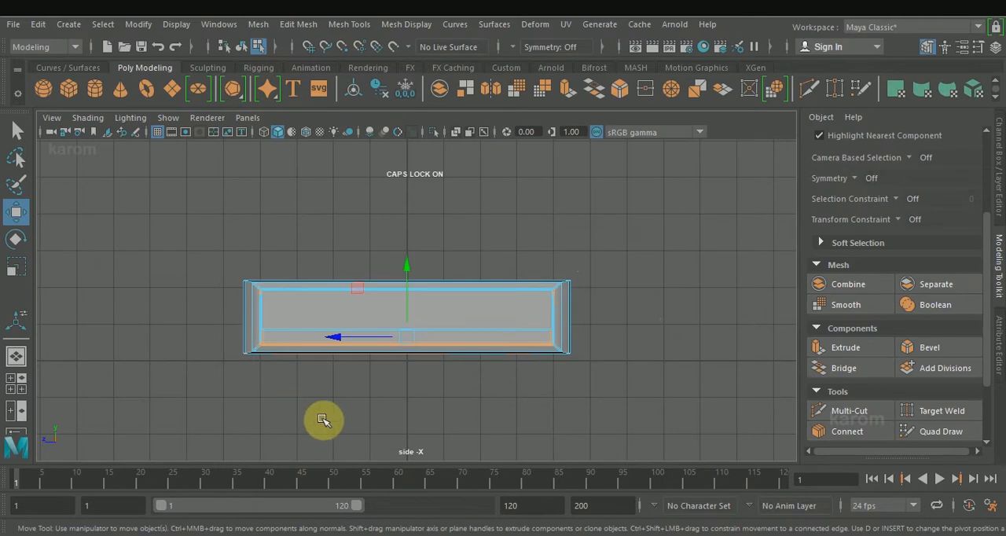
{"action": "key", "text": "space"}
{"action": "key", "text": "space"}
{"action": "left_click_drag", "start_coordinate": [461, 283], "coordinate": [382, 330], "text": "alt"}
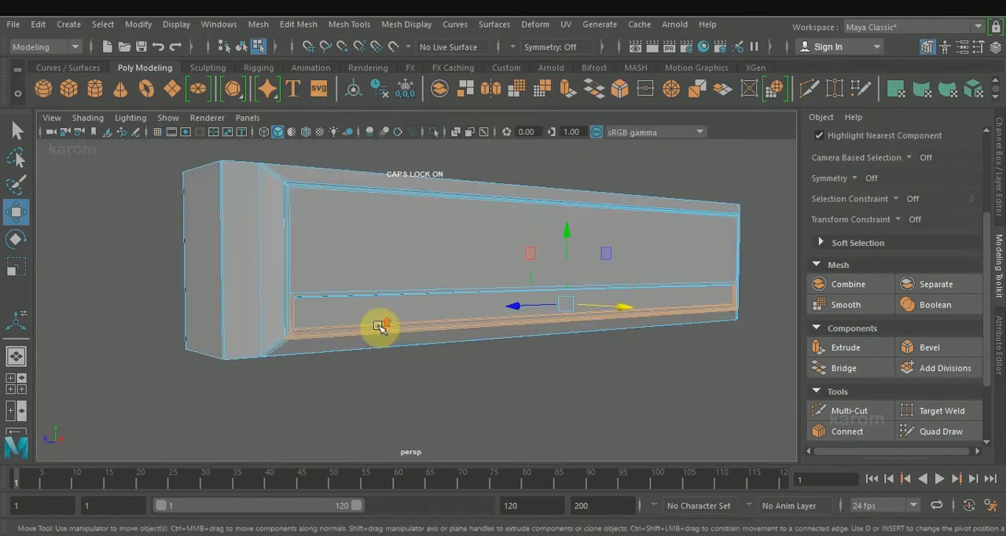
{"action": "left_click_drag", "start_coordinate": [570, 234], "coordinate": [581, 218]}
Move the frame's lower outer edge inward along X with its end vertices, so the face below the panel slopes back.
{"action": "left_click_drag", "start_coordinate": [576, 281], "coordinate": [518, 296], "text": "alt"}
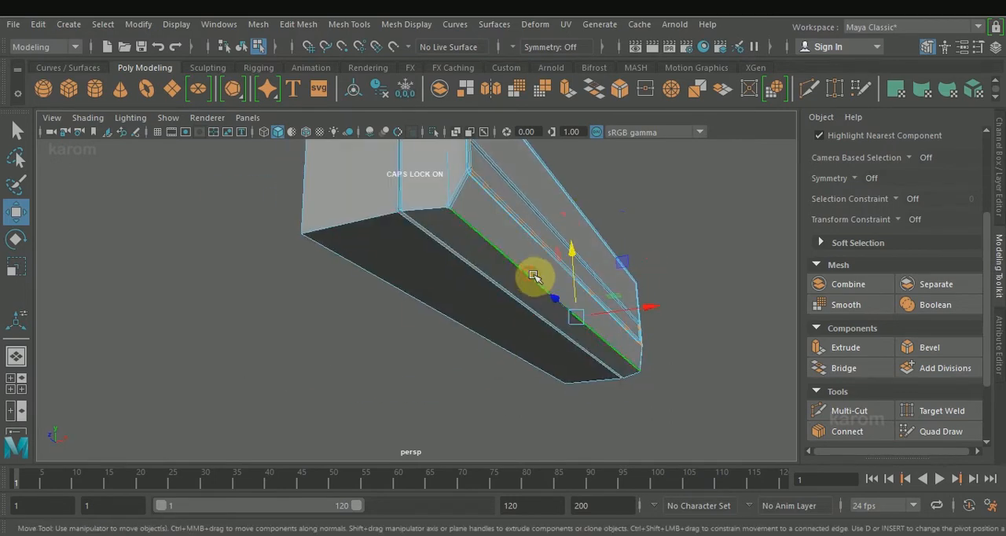
{"action": "left_click_drag", "start_coordinate": [641, 307], "coordinate": [642, 307]}
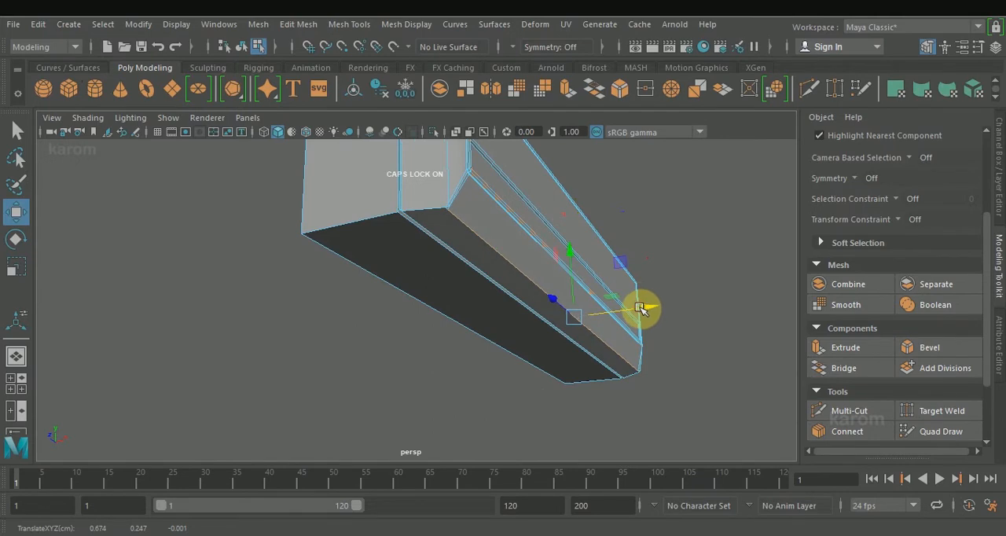
{"action": "left_click_drag", "start_coordinate": [441, 378], "coordinate": [422, 375], "text": "alt"}
{"action": "right_click_drag", "start_coordinate": [456, 161], "coordinate": [453, 160]}
{"action": "left_click", "coordinate": [449, 246]}
{"action": "left_click_drag", "start_coordinate": [461, 250], "coordinate": [514, 283], "text": "alt"}
{"action": "left_click_drag", "start_coordinate": [735, 362], "coordinate": [735, 348], "text": "ctrl+shift"}
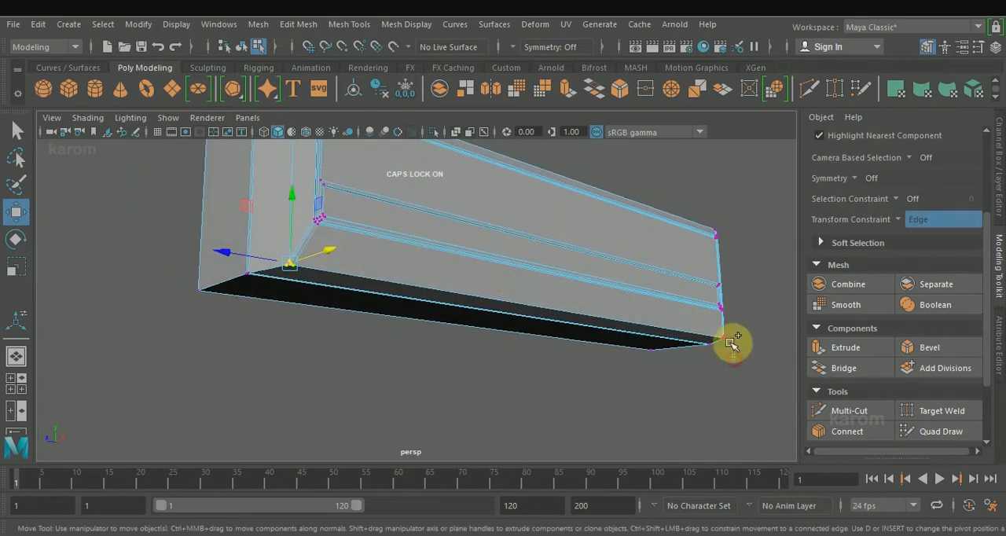
{"action": "left_click_drag", "start_coordinate": [452, 372], "coordinate": [467, 388], "text": "alt"}
{"action": "left_click", "coordinate": [637, 337]}
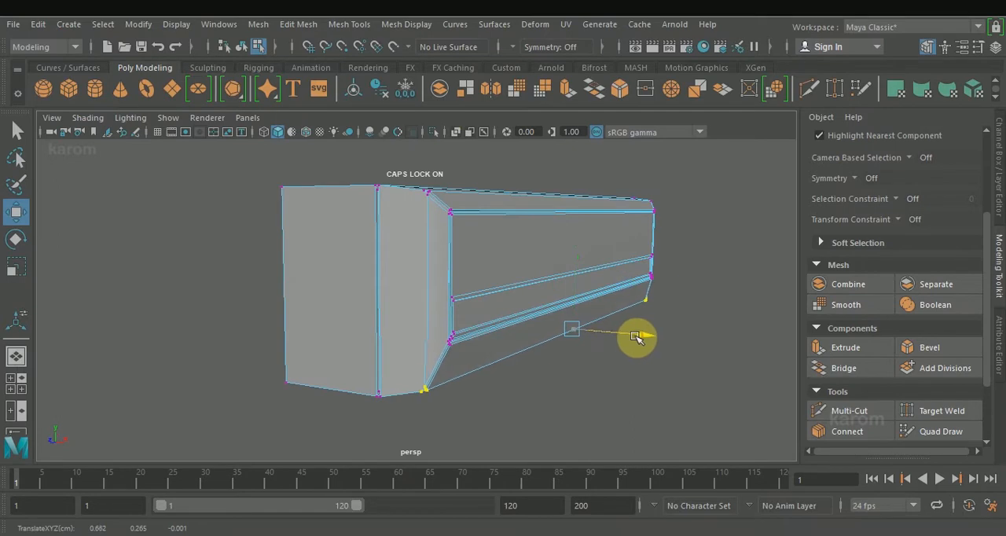
{"action": "left_click_drag", "start_coordinate": [634, 337], "coordinate": [556, 403], "text": "alt"}
Extrude the sloping face below the side panel inward to form a long recess.
{"action": "left_click_drag", "start_coordinate": [561, 274], "coordinate": [543, 370]}
{"action": "left_click_drag", "start_coordinate": [636, 321], "coordinate": [563, 366]}
{"action": "right_click_drag", "start_coordinate": [443, 311], "coordinate": [432, 171]}
{"action": "left_click", "coordinate": [437, 324]}
{"action": "left_click_drag", "start_coordinate": [441, 346], "coordinate": [404, 326], "text": "alt"}
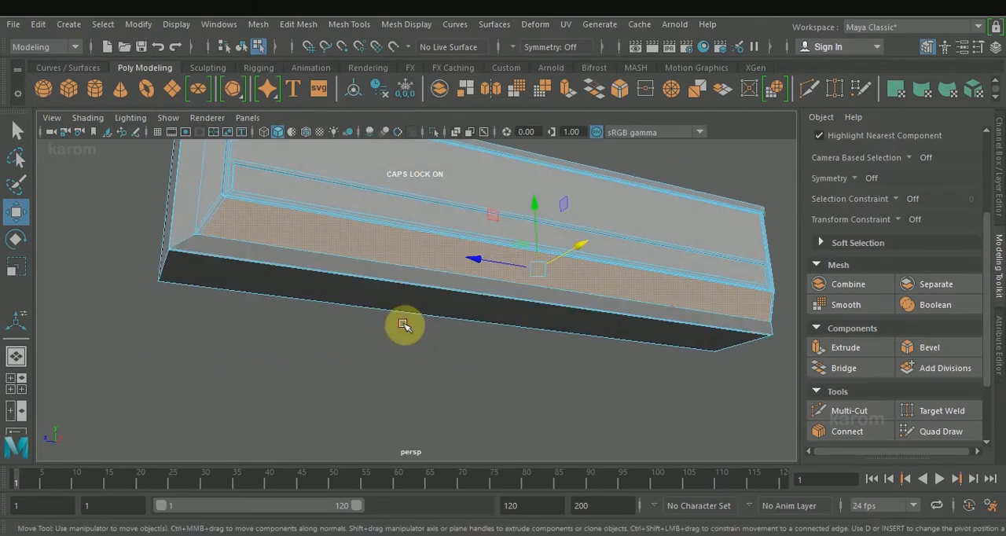
{"action": "left_click", "coordinate": [855, 349]}
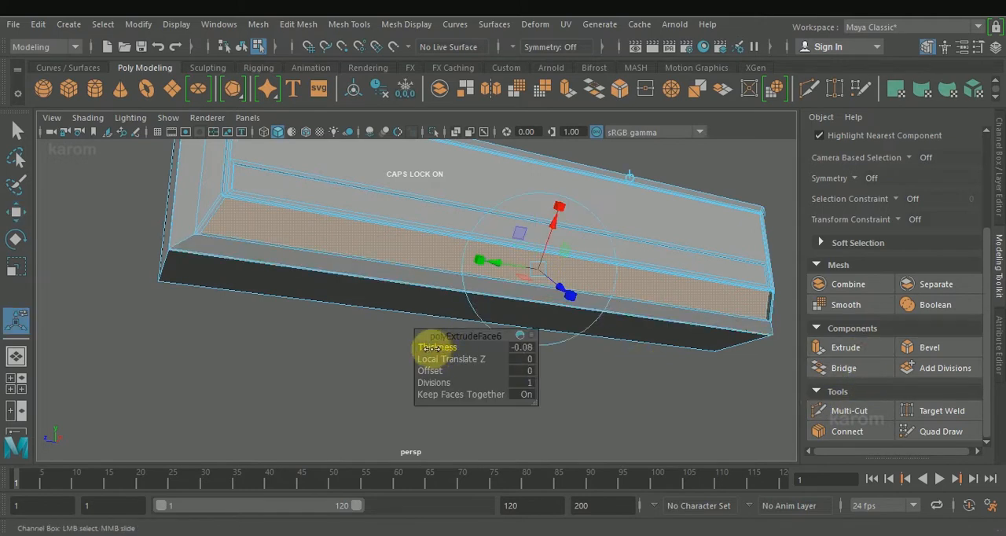
{"action": "left_click_drag", "start_coordinate": [438, 346], "coordinate": [317, 268]}
{"action": "left_click_drag", "start_coordinate": [328, 276], "coordinate": [285, 328], "text": "alt"}
{"action": "key", "text": "w"}
Extract the recessed sloping face from the body and move it down below the box.
{"action": "right_click_drag", "start_coordinate": [501, 271], "coordinate": [461, 461], "text": "shift"}
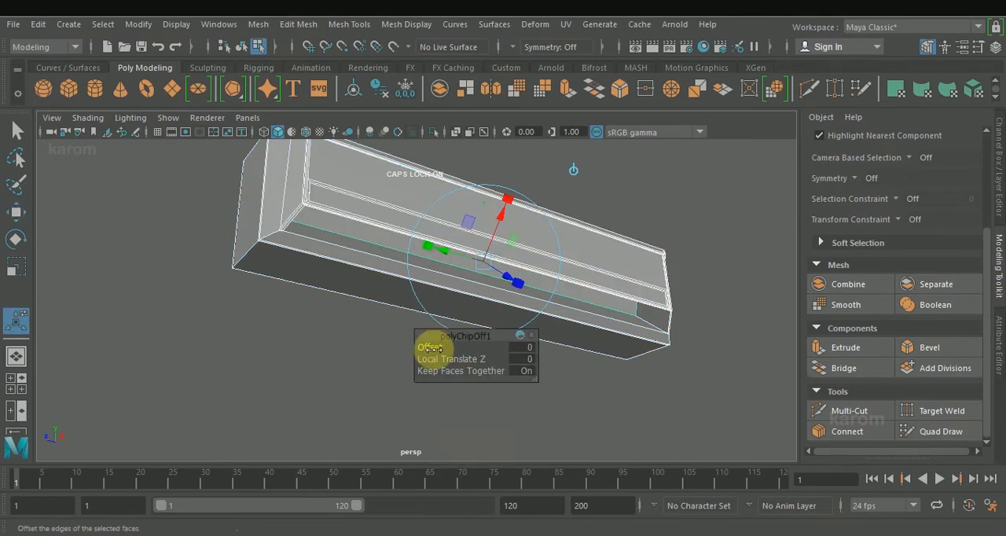
{"action": "left_click_drag", "start_coordinate": [353, 315], "coordinate": [563, 404], "text": "alt"}
{"action": "left_click_drag", "start_coordinate": [755, 346], "coordinate": [499, 410], "text": "alt"}
{"action": "key", "text": "w"}
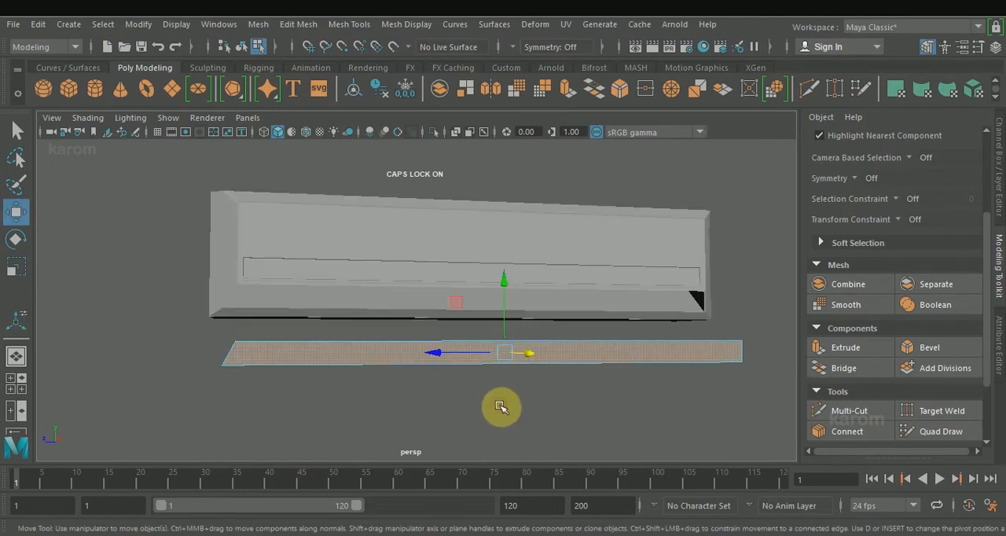
Rotate the extracted strip about its lengthwise axis.
{"action": "key", "text": "space"}
{"action": "key", "text": "space"}
{"action": "key", "text": "e"}
{"action": "mouse_move", "coordinate": [403, 311]}
{"action": "left_mouse_down"}
{"action": "mouse_move", "coordinate": [400, 386]}
{"action": "mouse_move", "coordinate": [407, 343]}
{"action": "mouse_move", "coordinate": [409, 366]}
{"action": "mouse_move", "coordinate": [337, 331]}
{"action": "mouse_move", "coordinate": [384, 309]}
{"action": "left_mouse_up"}
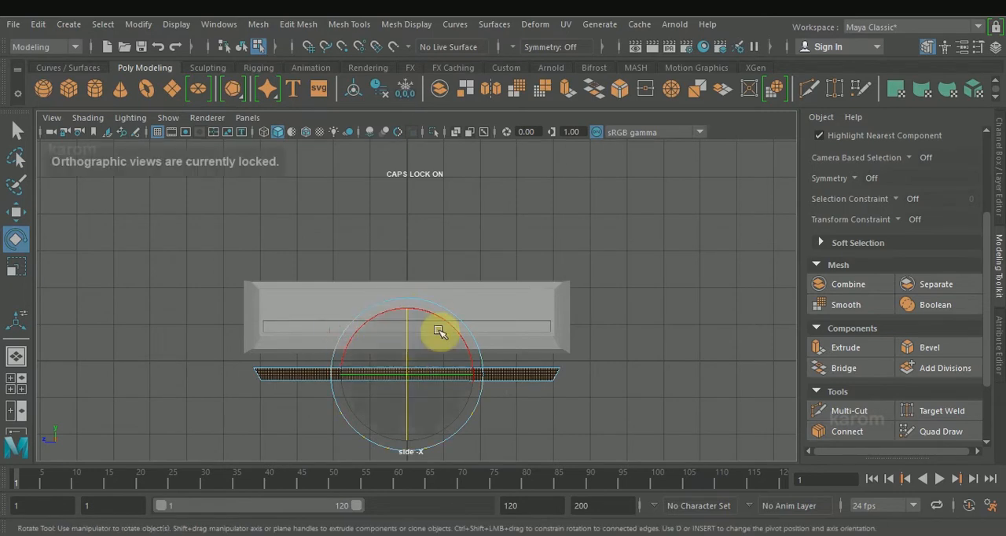
{"action": "key", "text": "space"}
{"action": "key", "text": "space"}
Extrude the extracted strip's face with a thickness of 0.04.
{"action": "left_click_drag", "start_coordinate": [522, 298], "coordinate": [445, 422], "text": "alt"}
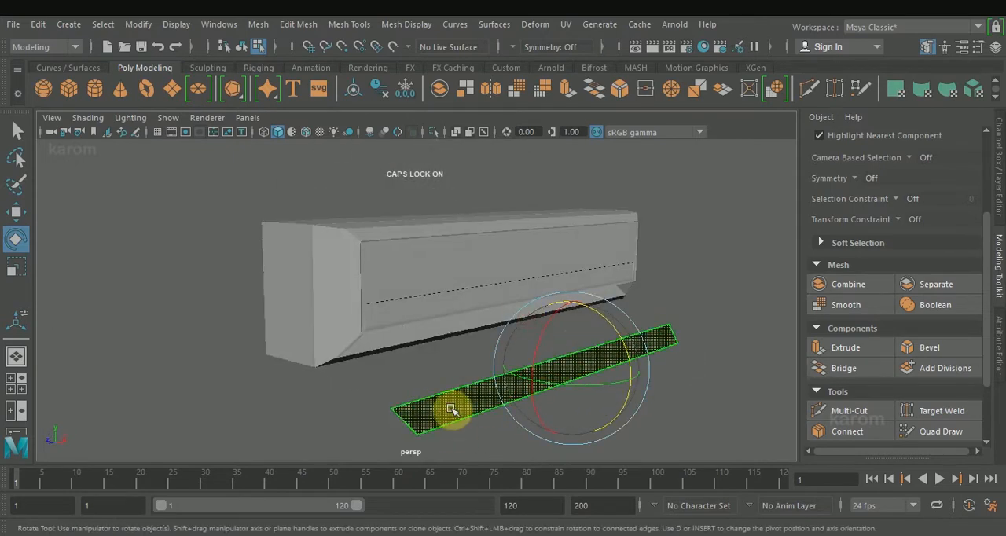
{"action": "left_click", "coordinate": [846, 348]}
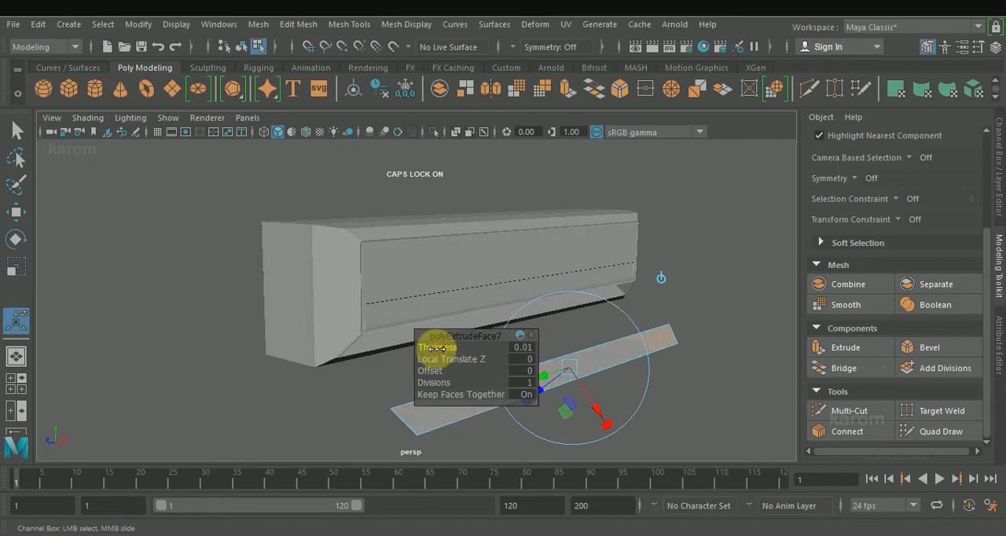
{"action": "left_click", "coordinate": [437, 348]}
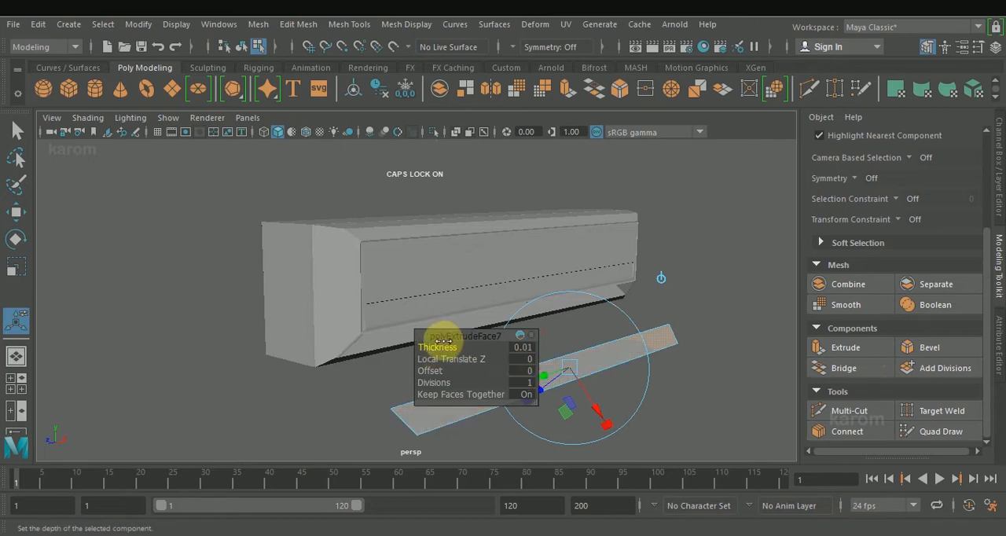
{"action": "key", "text": "w"}
{"action": "left_click", "coordinate": [694, 397]}
Connect the strip's long edges with three crosswise segments, using slide 0.50 and pinch -0.34.
{"action": "left_click_drag", "start_coordinate": [672, 401], "coordinate": [501, 372], "text": "alt"}
{"action": "right_click_drag", "start_coordinate": [502, 374], "coordinate": [519, 92]}
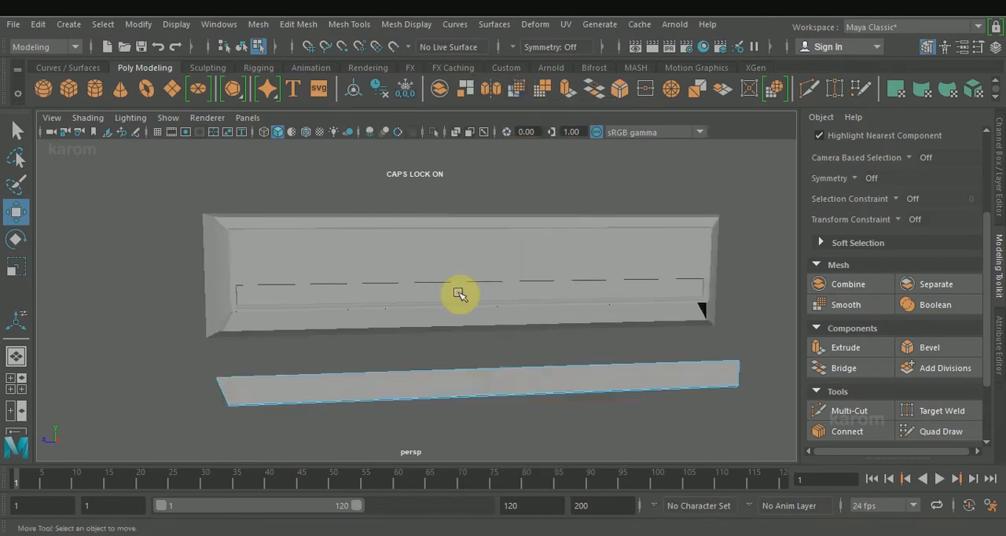
{"action": "left_click_drag", "start_coordinate": [489, 347], "coordinate": [588, 447]}
{"action": "left_click", "coordinate": [847, 431]}
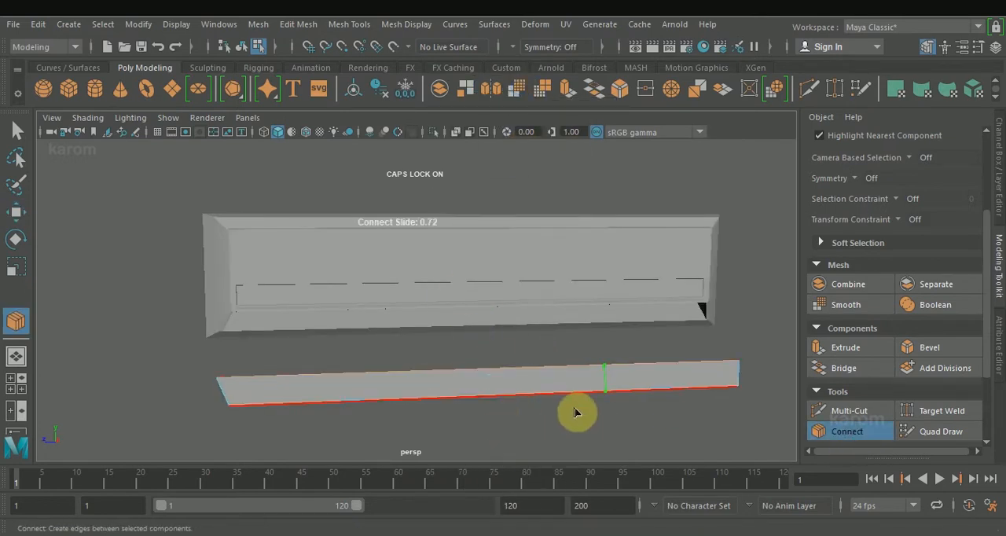
{"action": "left_click_drag", "start_coordinate": [585, 413], "coordinate": [562, 411], "text": "alt"}
{"action": "left_click", "coordinate": [836, 431]}
{"action": "left_click", "coordinate": [884, 378]}
{"action": "type", "text": "3"}
{"action": "key", "text": "Return"}
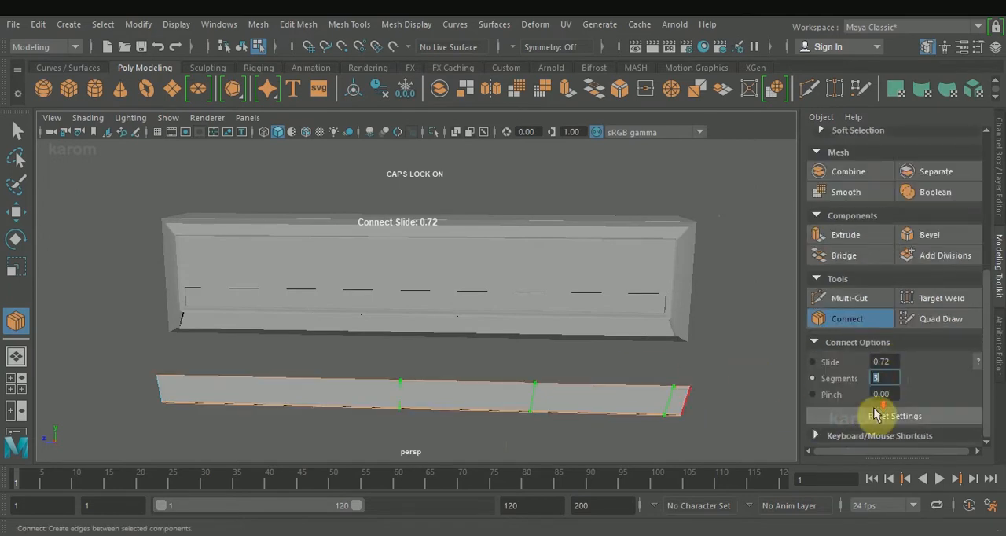
{"action": "left_click", "coordinate": [882, 362]}
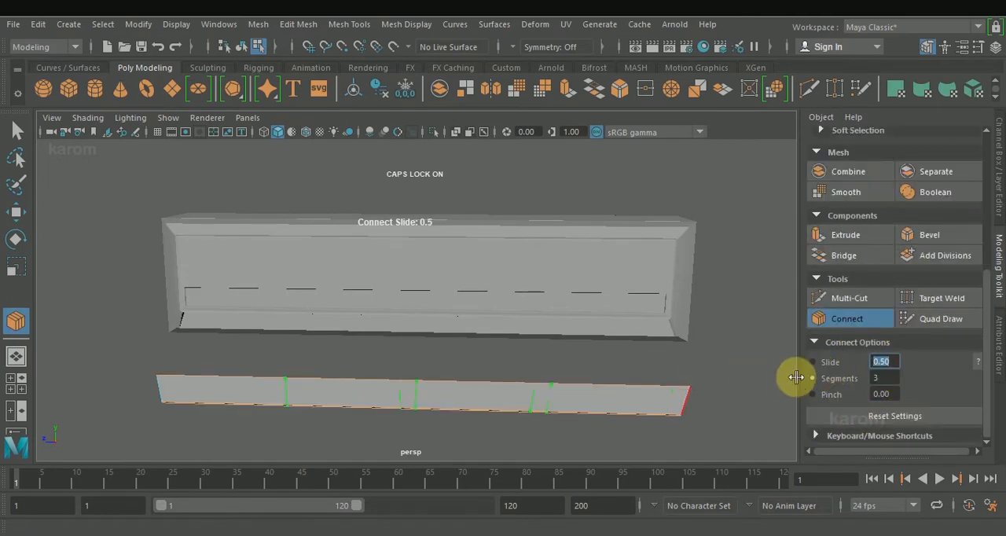
{"action": "key", "text": "Return"}
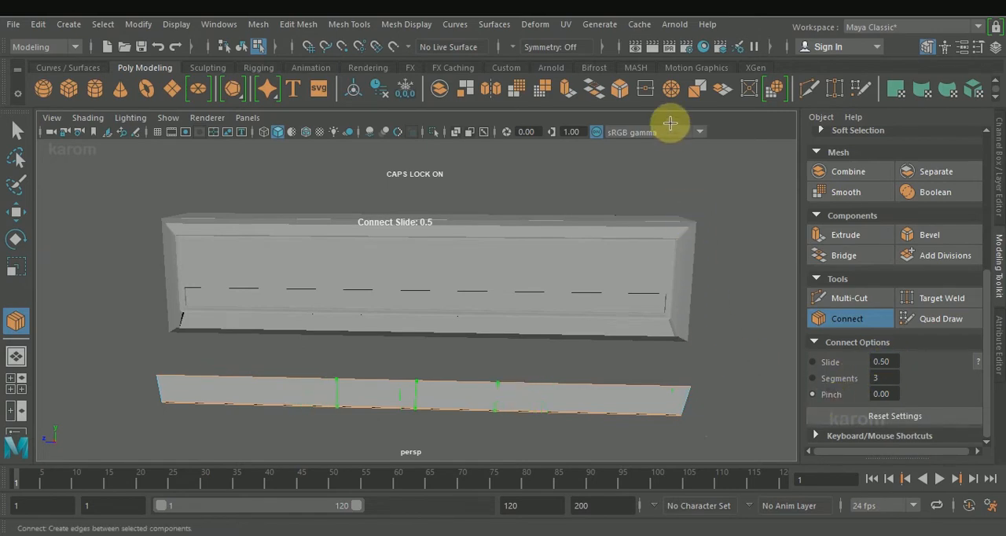
{"action": "left_click", "coordinate": [849, 319]}
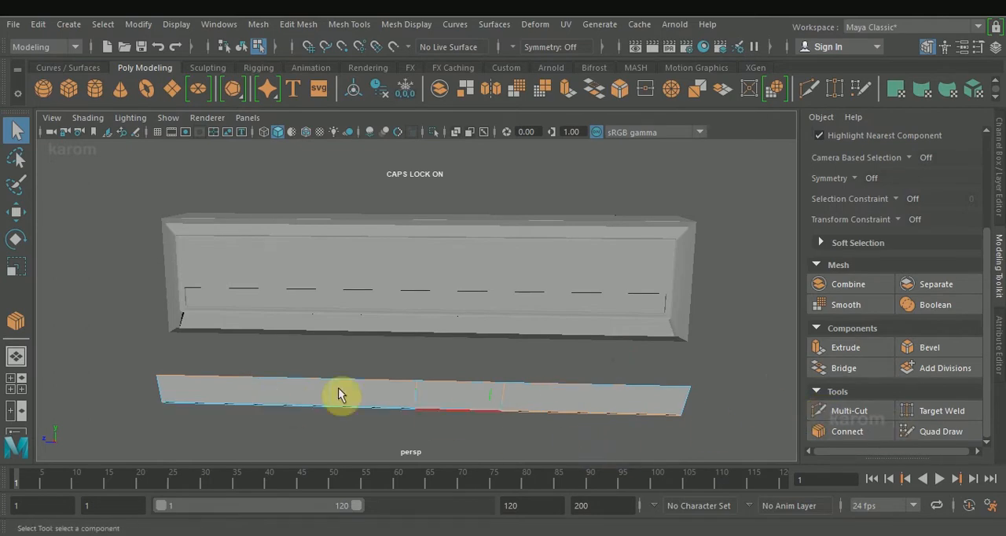
Connect the long edges of the strip's two outer sections with one crosswise segment each.
{"action": "left_click", "coordinate": [883, 432]}
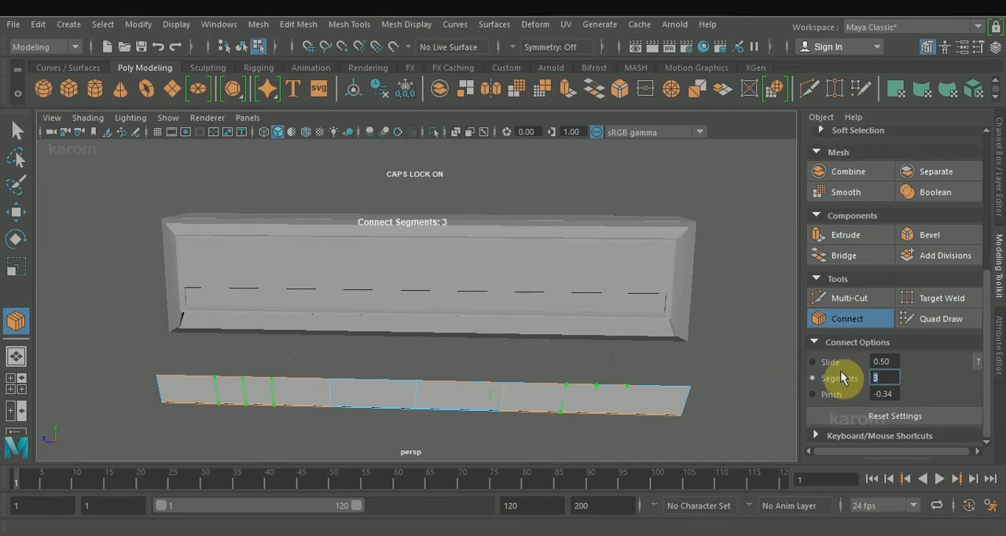
{"action": "type", "text": "1"}
{"action": "key", "text": "Return"}
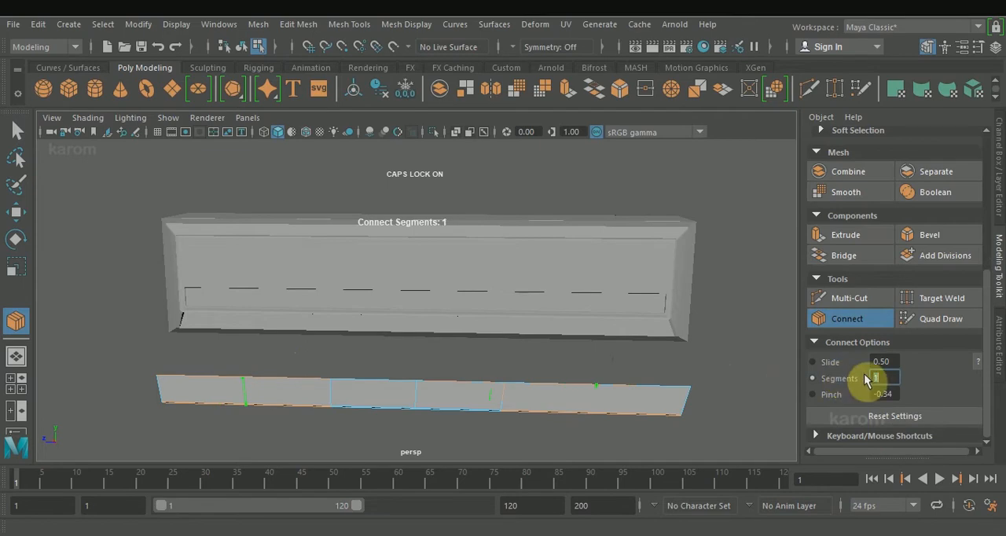
{"action": "key", "text": "q"}
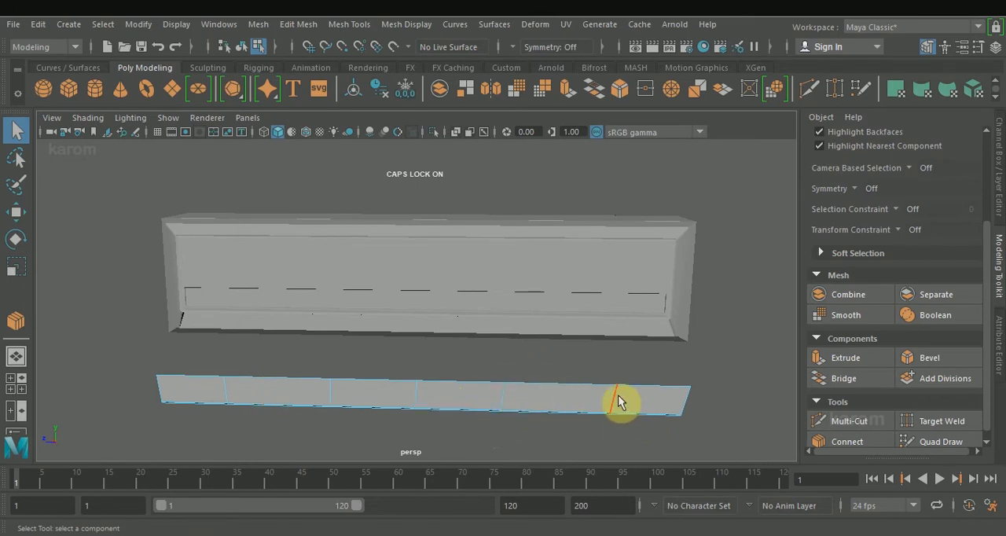
Bevel the outermost crosswise edge of the strip into a narrow band and copy the bevel's attributes.
{"action": "left_click", "coordinate": [503, 399], "text": "shift"}
{"action": "left_click", "coordinate": [920, 358]}
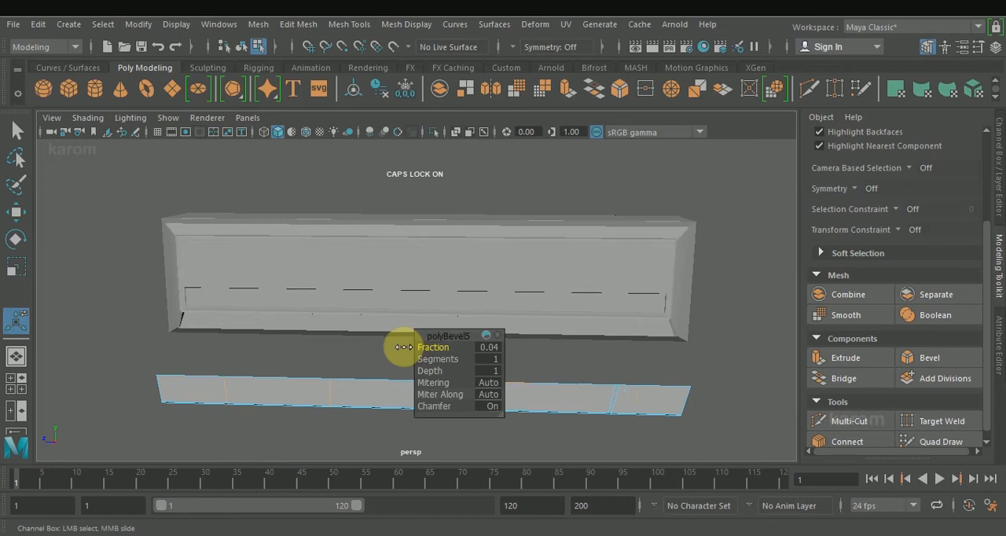
{"action": "right_click", "coordinate": [494, 344]}
{"action": "left_click", "coordinate": [532, 263]}
{"action": "key", "text": "w"}
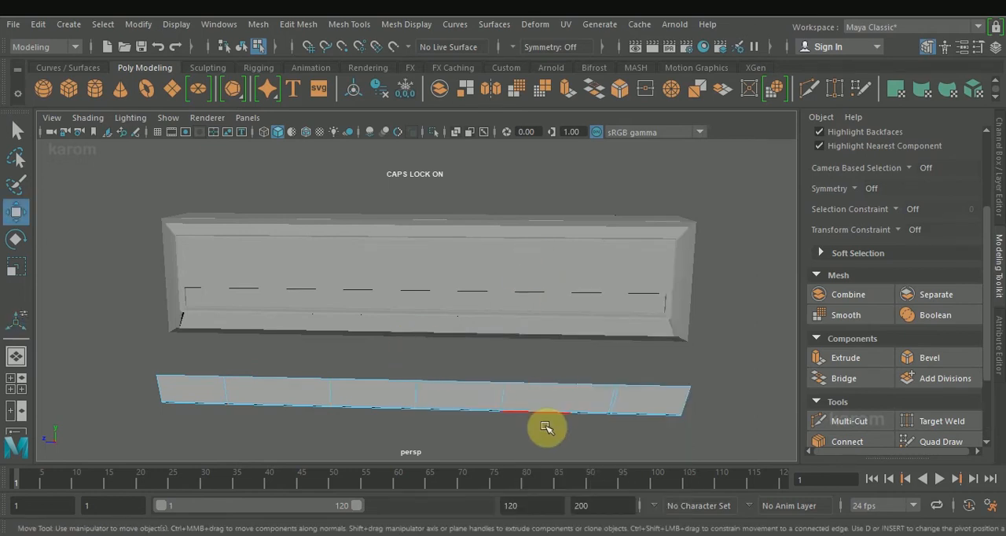
Bevel the strip's next two crosswise edges, including the middle one, pasting the copied bevel attributes with fraction 0.04 onto each.
{"action": "key", "text": "t"}
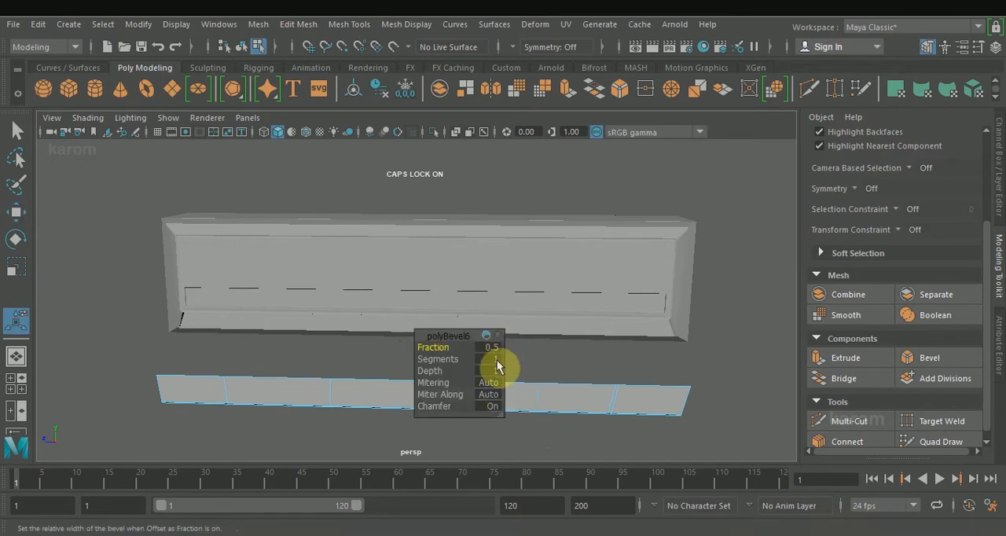
{"action": "left_click_drag", "start_coordinate": [460, 336], "coordinate": [380, 337]}
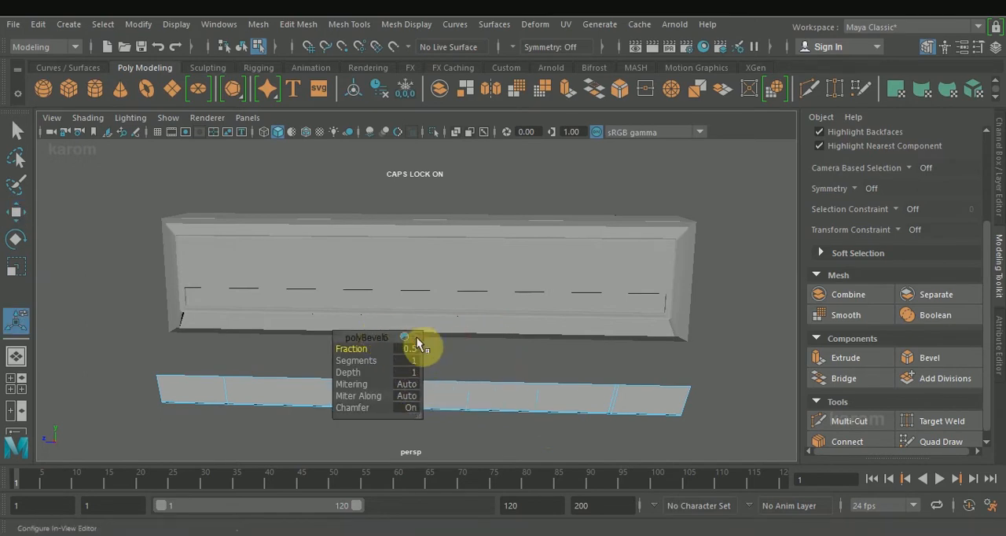
{"action": "right_click", "coordinate": [417, 343]}
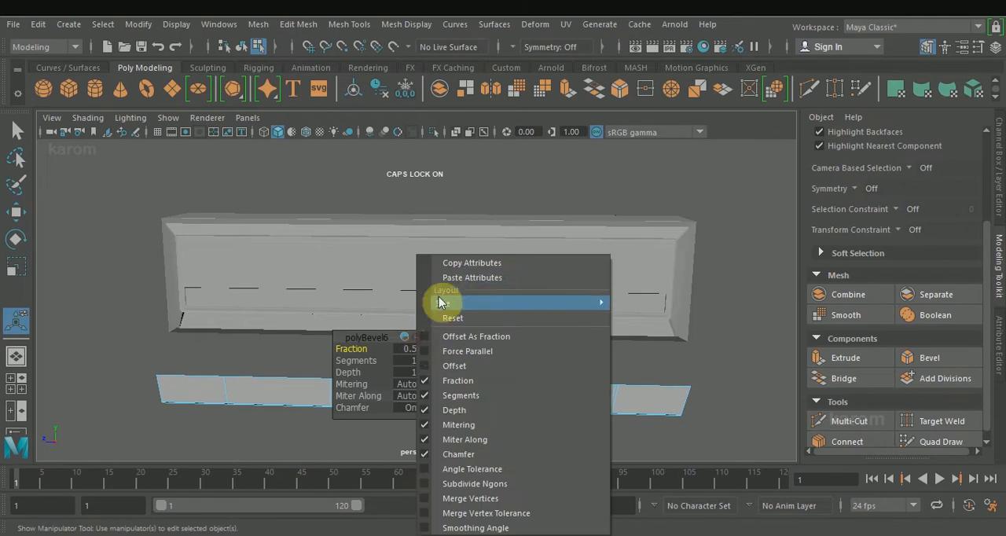
{"action": "left_click", "coordinate": [428, 271]}
{"action": "key", "text": "w"}
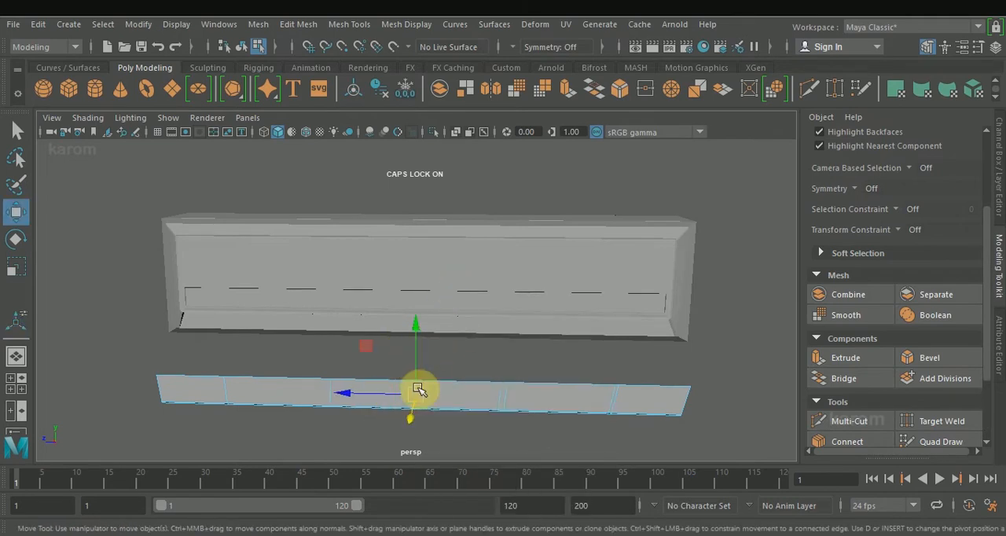
{"action": "key", "text": "ctrl+b"}
{"action": "right_click", "coordinate": [413, 340]}
{"action": "left_click", "coordinate": [441, 277]}
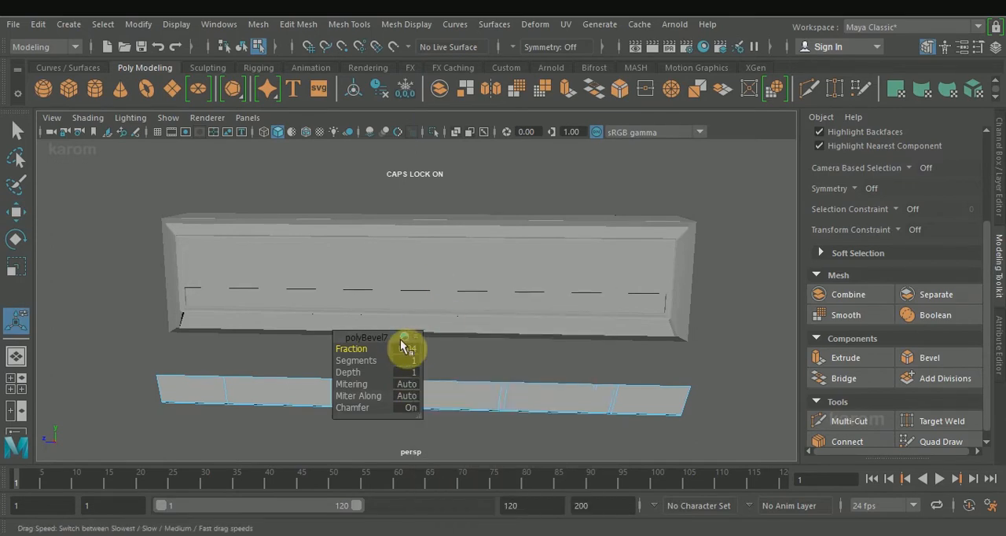
{"action": "key", "text": "w"}
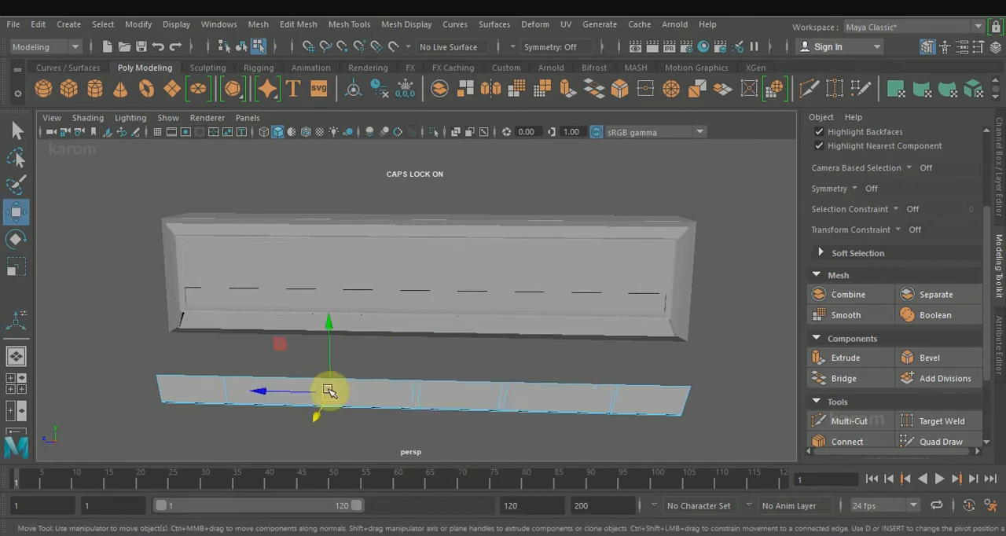
Bevel the strip's remaining two crosswise edges, pasting the copied bevel attributes with fraction 0.04 onto each.
{"action": "key", "text": "ctrl+b"}
{"action": "right_click", "coordinate": [411, 341]}
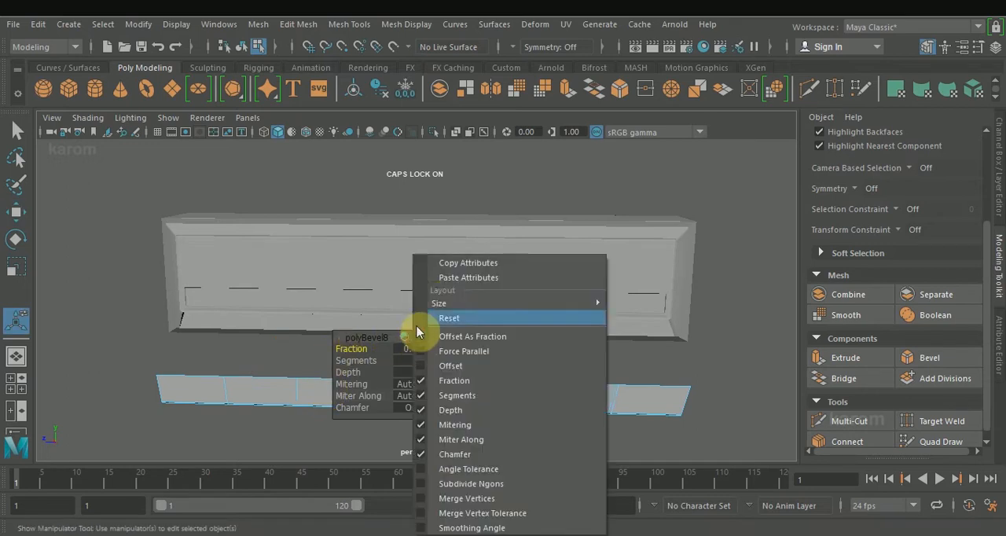
{"action": "left_click", "coordinate": [441, 278]}
{"action": "key", "text": "w"}
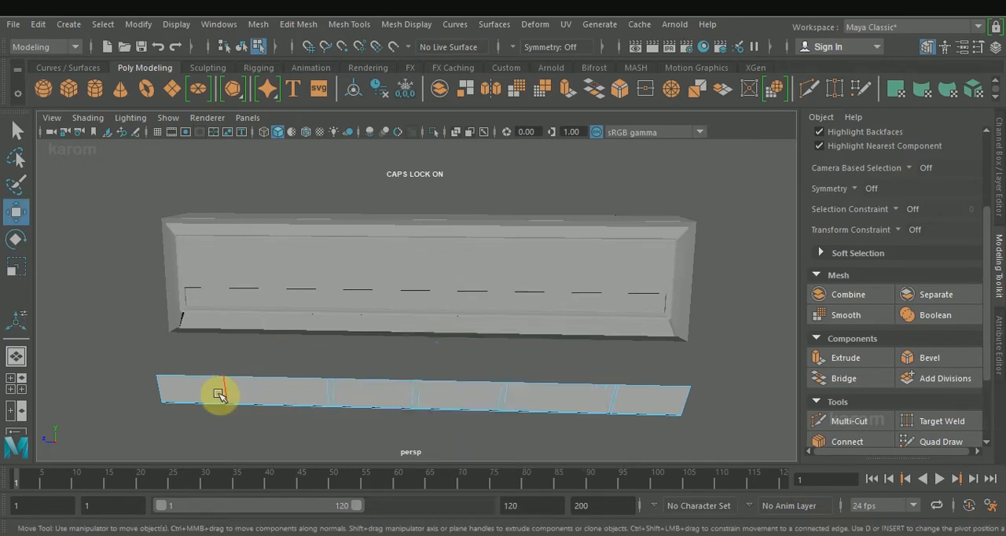
{"action": "key", "text": "ctrl+b"}
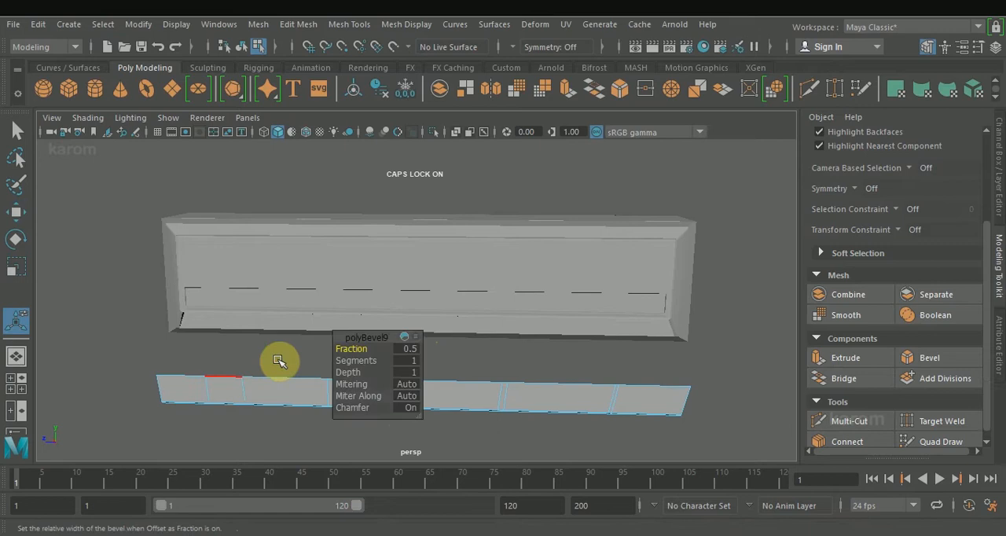
{"action": "right_click", "coordinate": [412, 336]}
{"action": "left_click", "coordinate": [429, 279]}
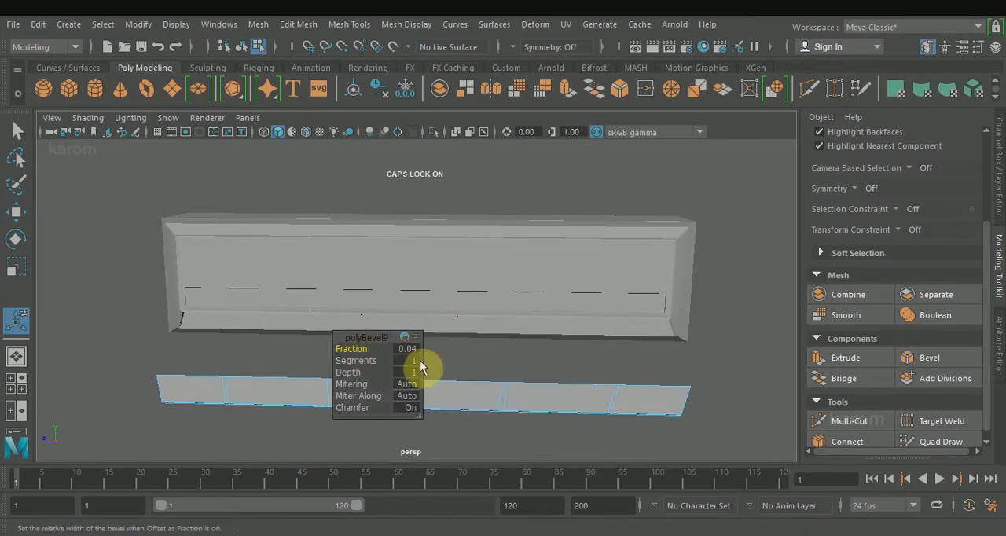
{"action": "key", "text": "w"}
In the side view, scale the edges of the slanted inner crosswise band flat lengthwise and adjust the band's position.
{"action": "key", "text": "space"}
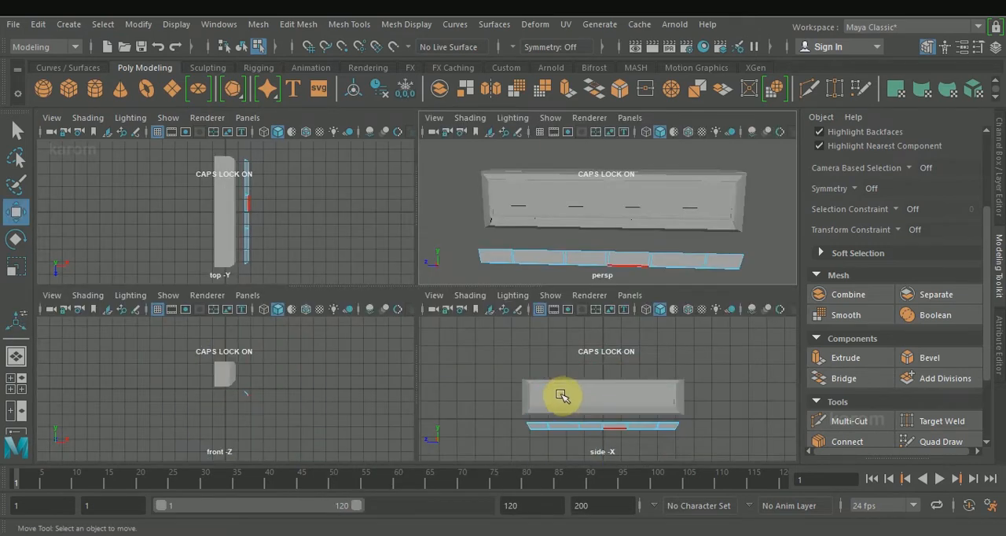
{"action": "key", "text": "space"}
{"action": "key", "text": "f"}
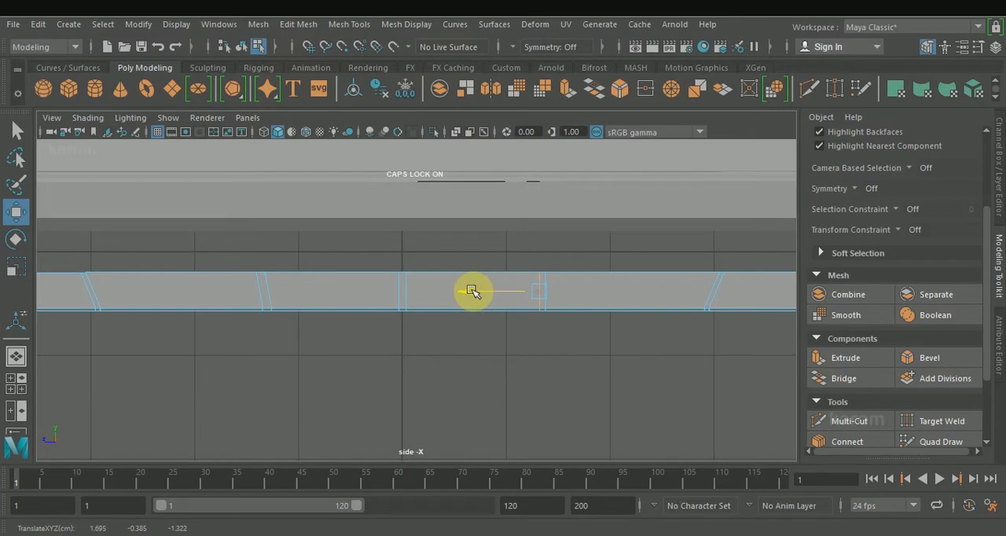
{"action": "left_click", "coordinate": [268, 292]}
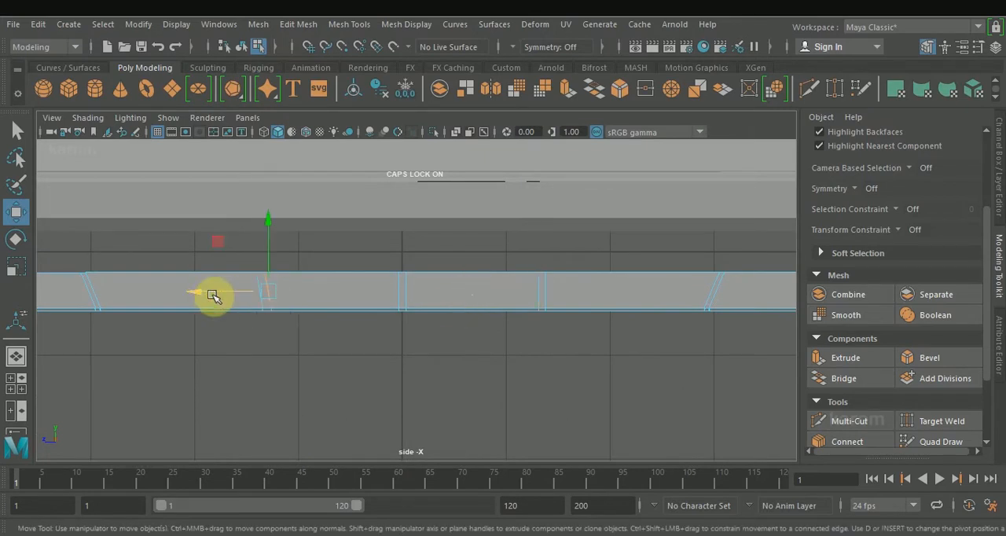
{"action": "key", "text": "r"}
{"action": "left_click_drag", "start_coordinate": [197, 289], "coordinate": [712, 318]}
{"action": "left_click", "coordinate": [440, 280]}
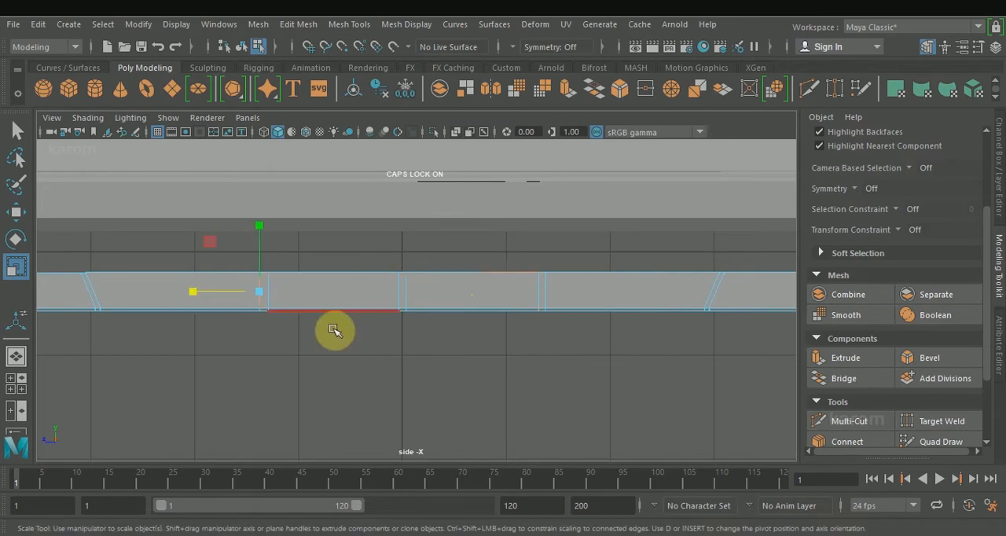
{"action": "key", "text": "w"}
{"action": "left_click_drag", "start_coordinate": [191, 293], "coordinate": [196, 294]}
{"action": "middle_click_drag", "start_coordinate": [225, 335], "coordinate": [399, 345], "text": "alt"}
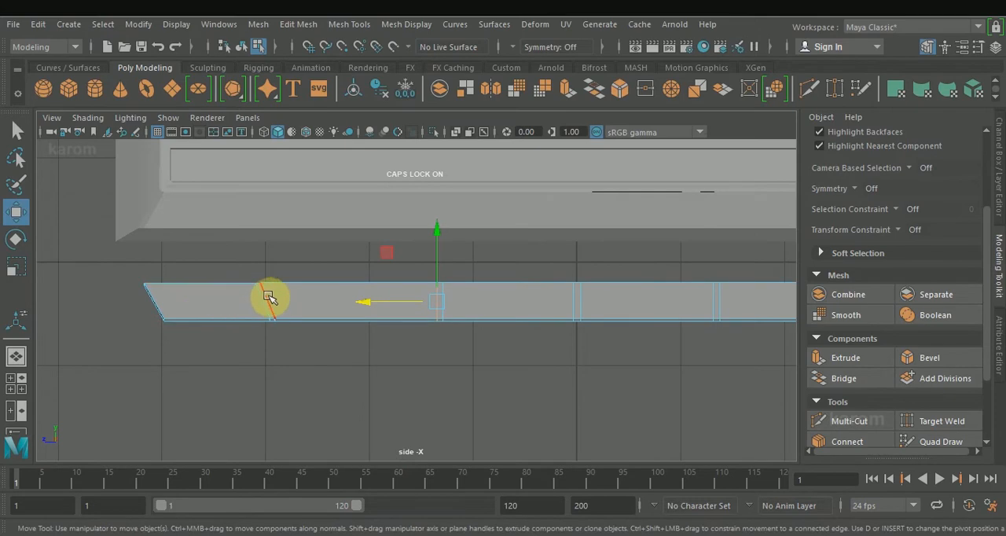
Scale both edges of the slanted outermost crosswise band flat so they run straight across the strip.
{"action": "key", "text": "r"}
{"action": "left_click", "coordinate": [444, 292]}
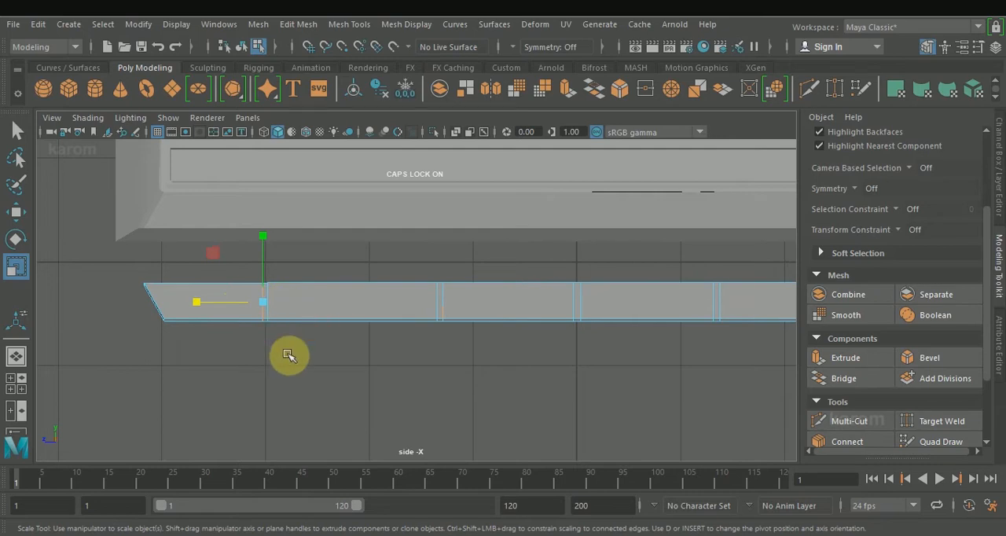
{"action": "left_click", "coordinate": [372, 311]}
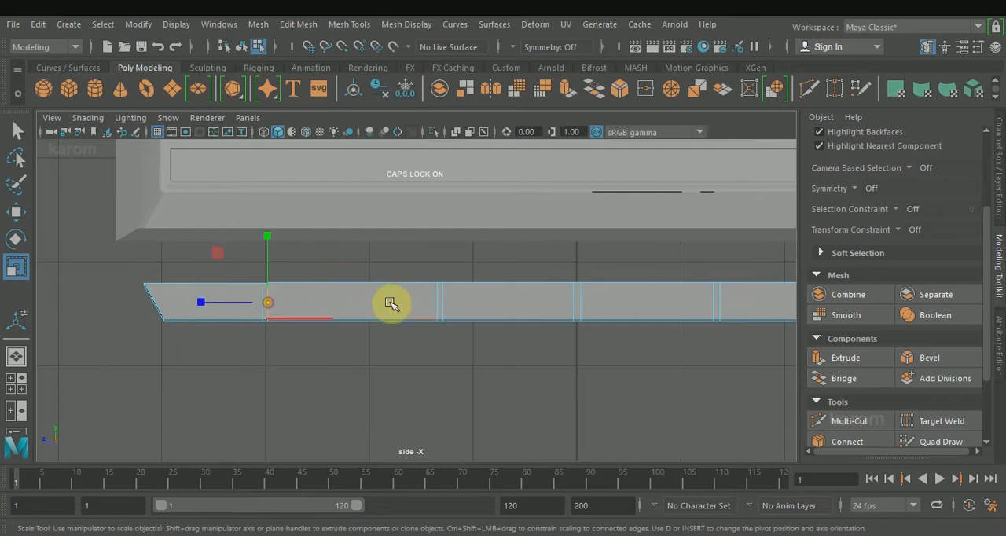
{"action": "key", "text": "Delete"}
{"action": "key", "text": "ctrl+z"}
{"action": "key", "text": "ctrl+z"}
Straighten the slanted crosswise band at the strip's opposite end by scaling each of its edges flat lengthwise.
{"action": "scroll", "coordinate": [473, 354], "scroll_direction": "down", "scroll_amount": 5}
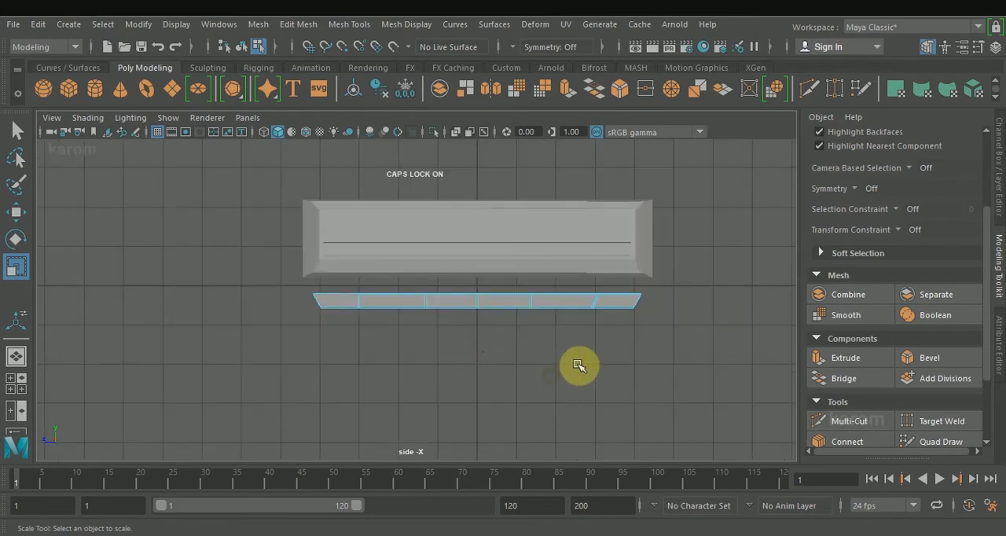
{"action": "scroll", "coordinate": [614, 329], "scroll_direction": "up", "scroll_amount": 3}
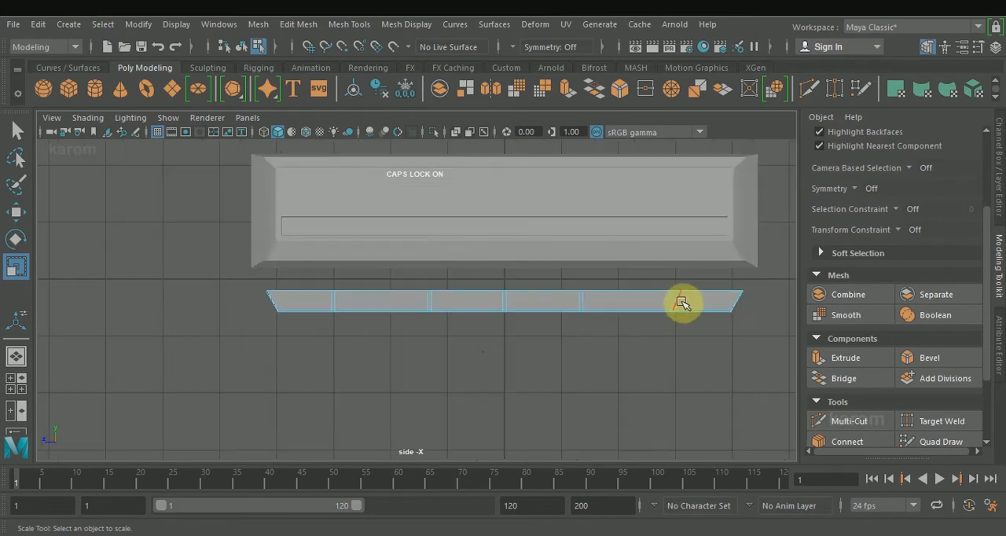
{"action": "left_click", "coordinate": [680, 302]}
{"action": "left_click_drag", "start_coordinate": [612, 303], "coordinate": [938, 295]}
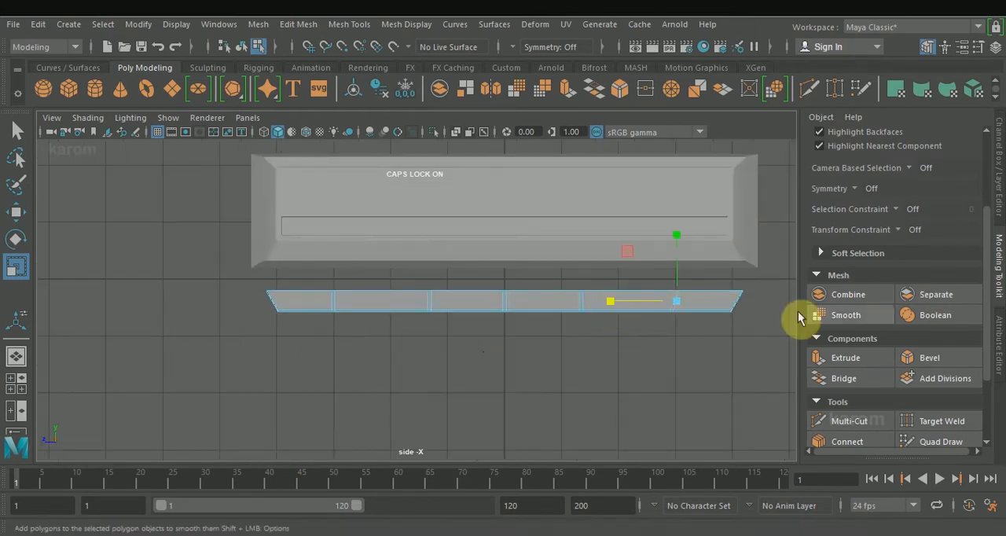
{"action": "left_click", "coordinate": [671, 341]}
{"action": "left_click", "coordinate": [674, 305]}
{"action": "left_click_drag", "start_coordinate": [609, 303], "coordinate": [783, 318]}
{"action": "left_click", "coordinate": [543, 361]}
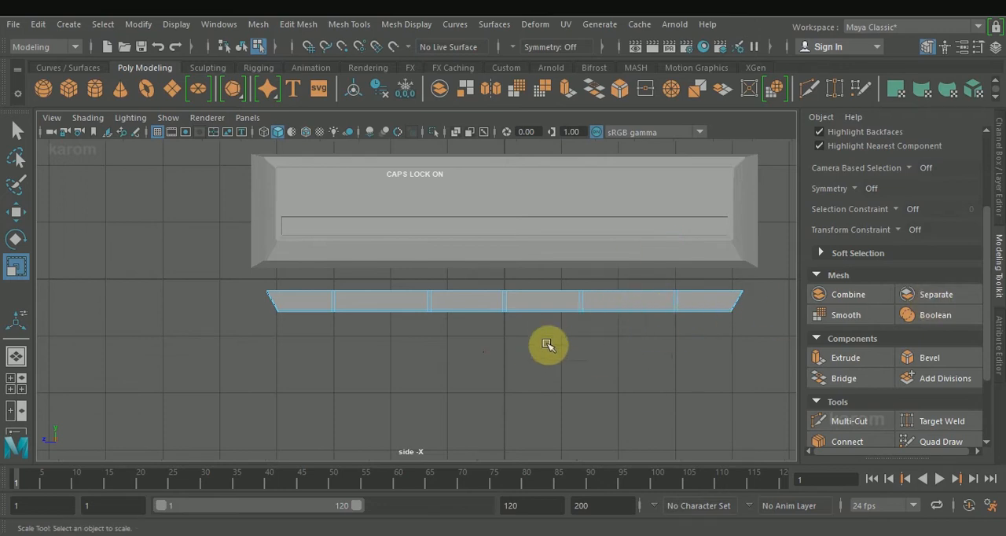
Connect the strip's short end edges with two lengthwise segments, using slide 0.50 and pinch -0.34.
{"action": "key", "text": "space"}
{"action": "key", "text": "space"}
{"action": "left_click_drag", "start_coordinate": [427, 307], "coordinate": [528, 336], "text": "alt"}
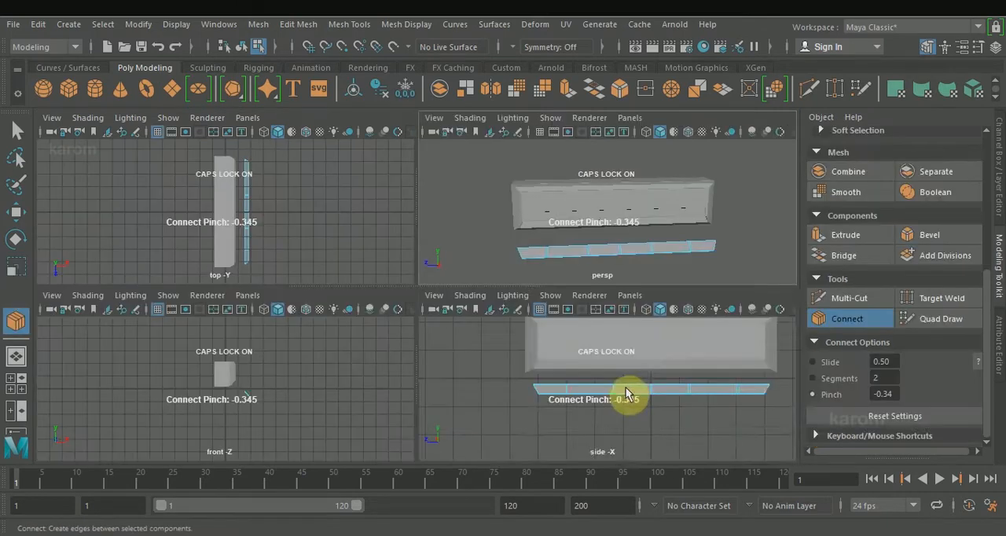
{"action": "key", "text": "space"}
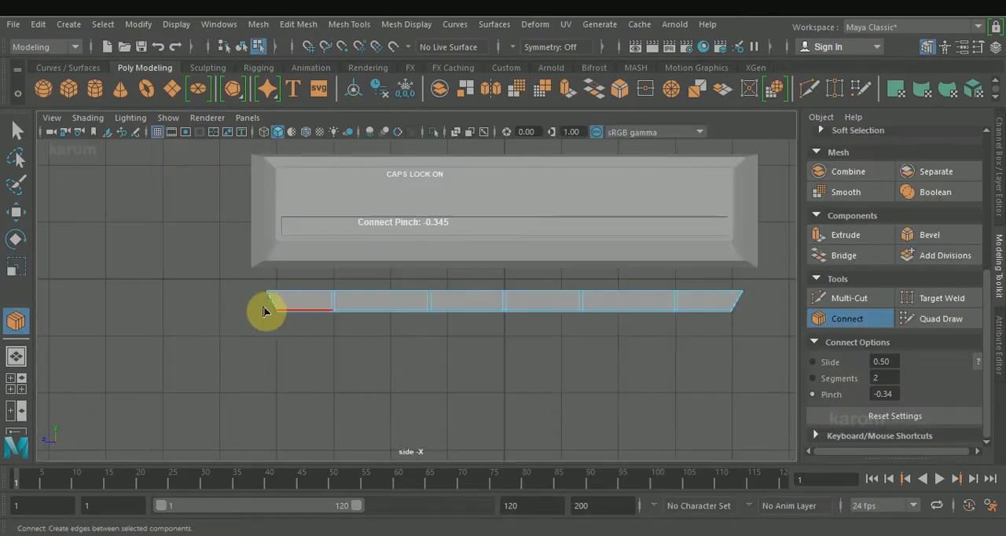
{"action": "left_click_drag", "start_coordinate": [262, 310], "coordinate": [755, 303]}
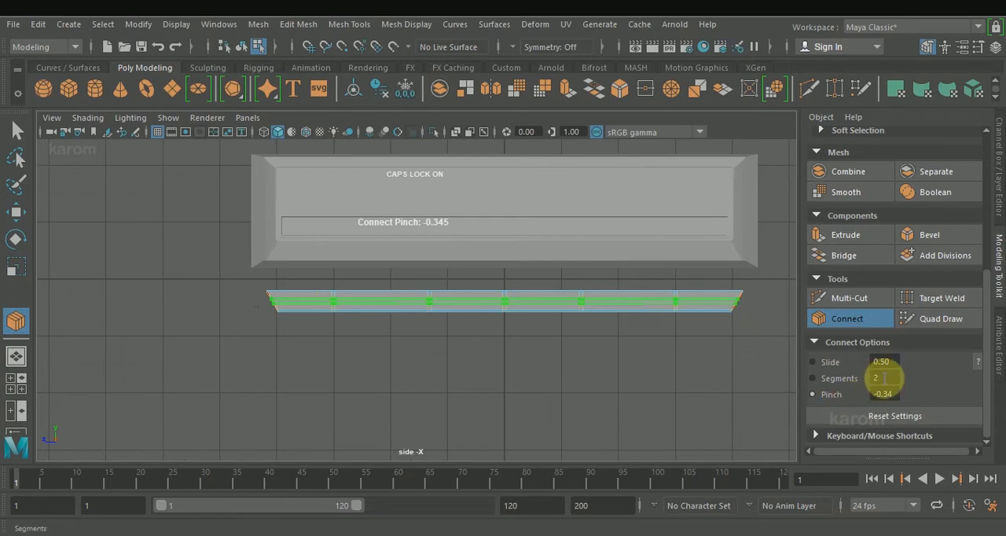
{"action": "key", "text": "space"}
{"action": "left_click", "coordinate": [566, 332]}
{"action": "key", "text": "w"}
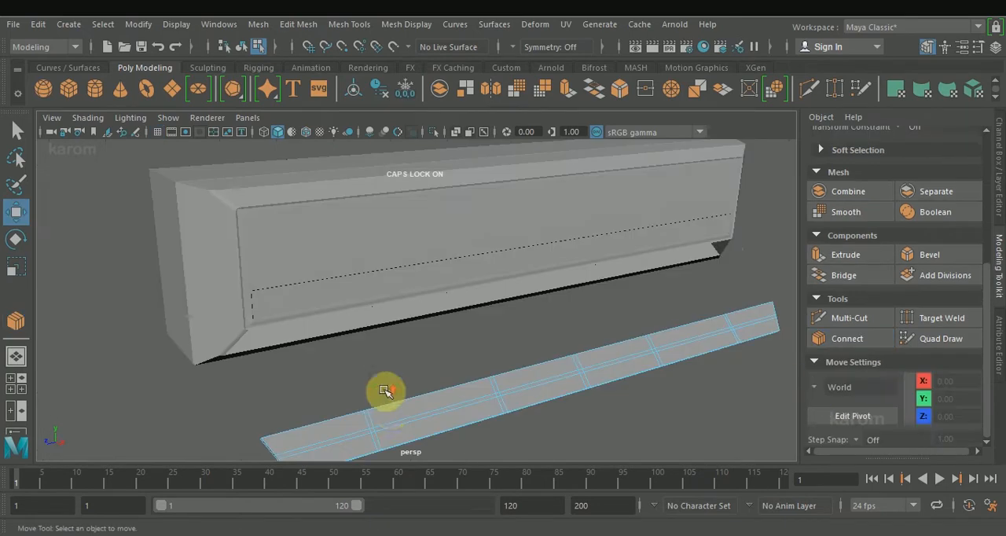
Extrude the five narrow band faces on the strip's upper half into fins with a thickness of 0.22.
{"action": "mouse_move", "coordinate": [371, 425]}
{"action": "right_mouse_down"}
{"action": "mouse_move", "coordinate": [382, 173]}
{"action": "mouse_move", "coordinate": [370, 420]}
{"action": "right_mouse_up"}
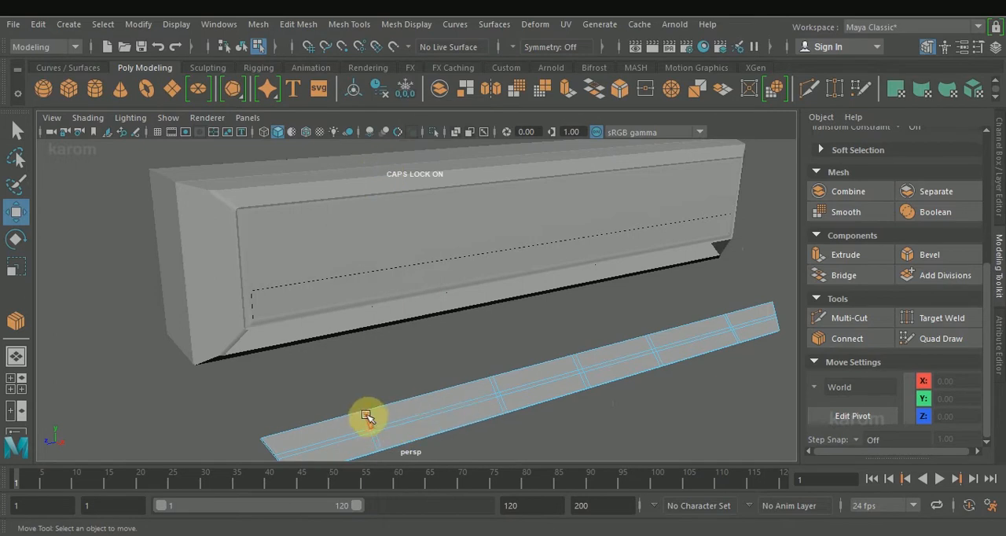
{"action": "left_click", "coordinate": [366, 417]}
{"action": "left_click_drag", "start_coordinate": [372, 418], "coordinate": [732, 327], "text": "ctrl+shift"}
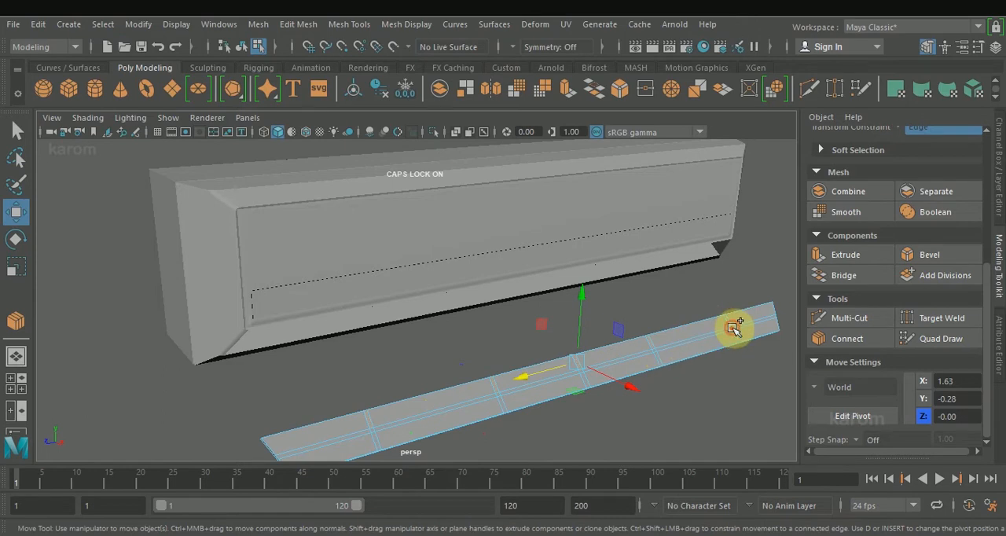
{"action": "left_click", "coordinate": [732, 328], "text": "ctrl+shift"}
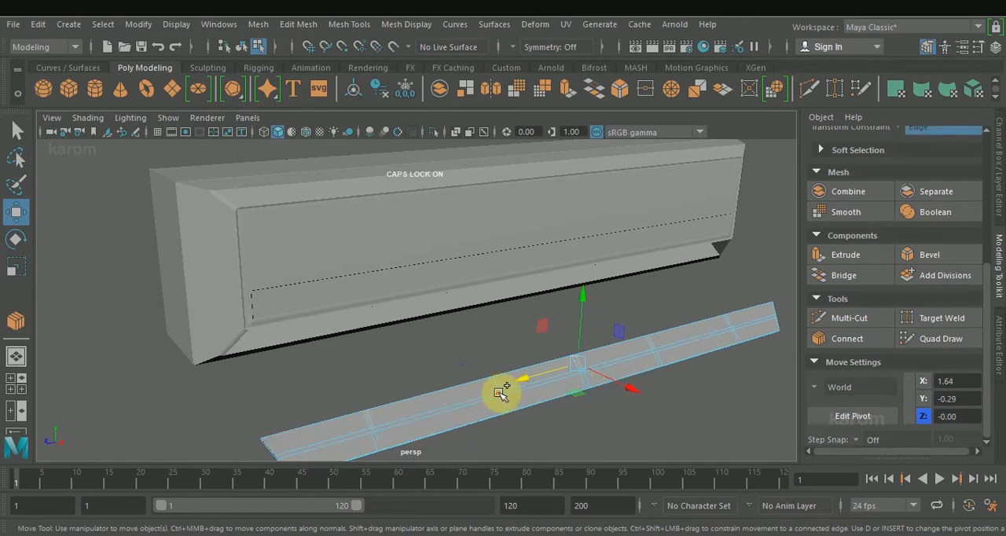
{"action": "scroll", "coordinate": [578, 406], "scroll_direction": "up", "scroll_amount": 5}
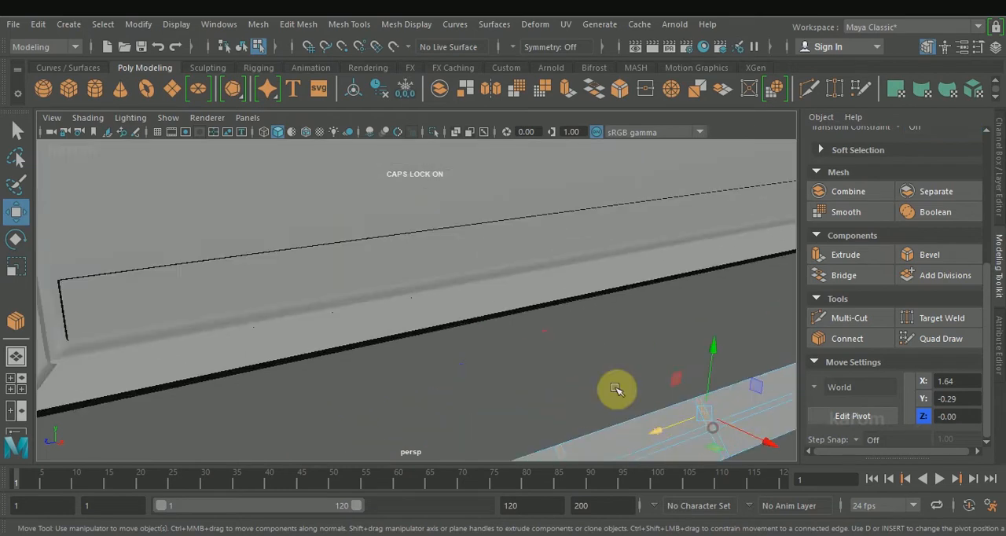
{"action": "scroll", "coordinate": [710, 429], "scroll_direction": "down", "scroll_amount": 5}
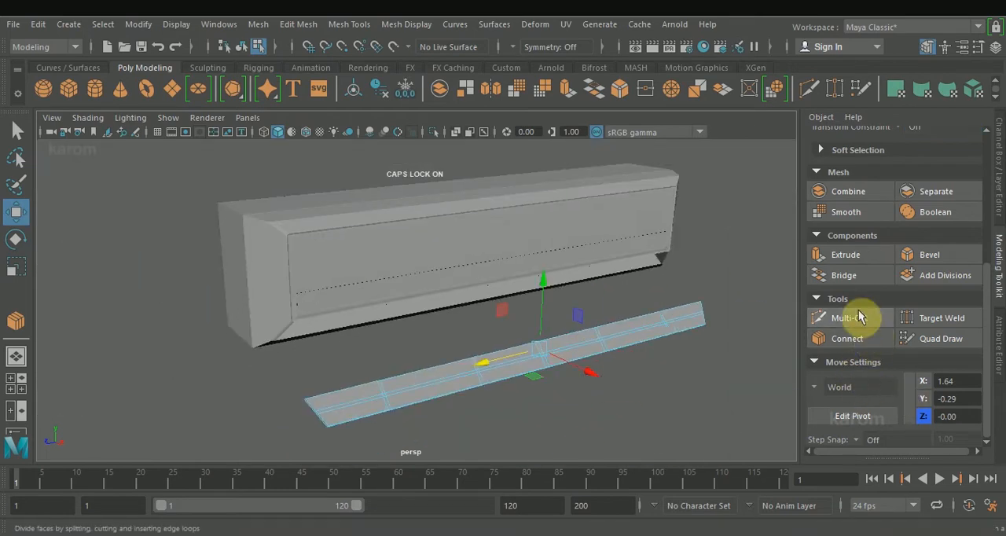
{"action": "left_click", "coordinate": [846, 254]}
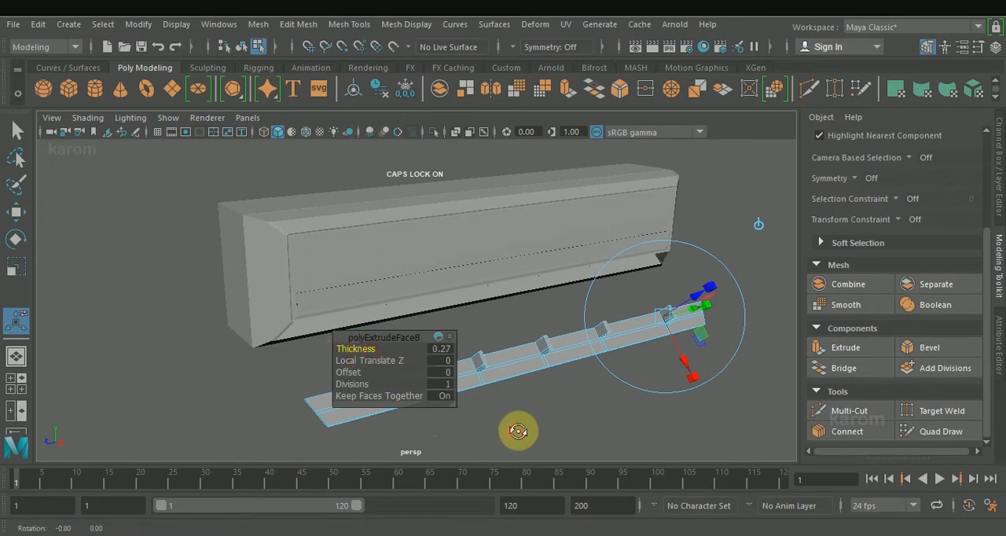
{"action": "left_click_drag", "start_coordinate": [512, 433], "coordinate": [591, 424], "text": "alt"}
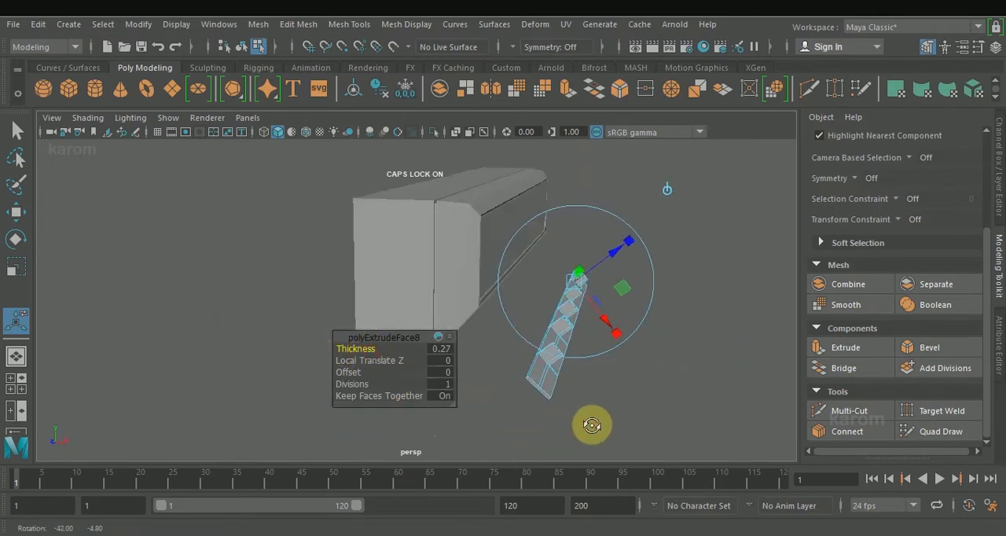
{"action": "left_click", "coordinate": [353, 373]}
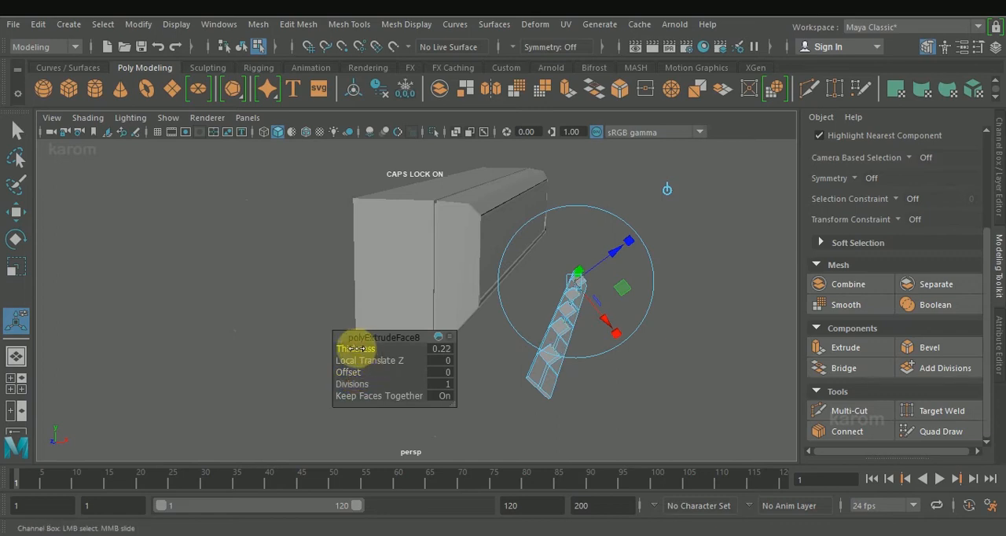
{"action": "key", "text": "w"}
Bridge the facing sides of the middle fin and one neighbouring fin to form a bar across their gap.
{"action": "left_click_drag", "start_coordinate": [665, 383], "coordinate": [598, 380], "text": "alt"}
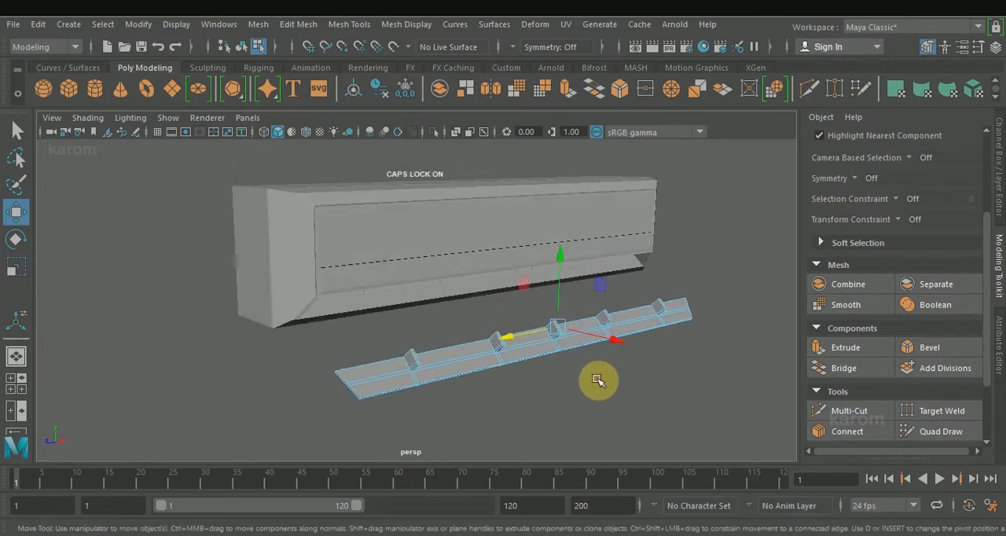
{"action": "scroll", "coordinate": [597, 380], "scroll_direction": "up", "scroll_amount": 5}
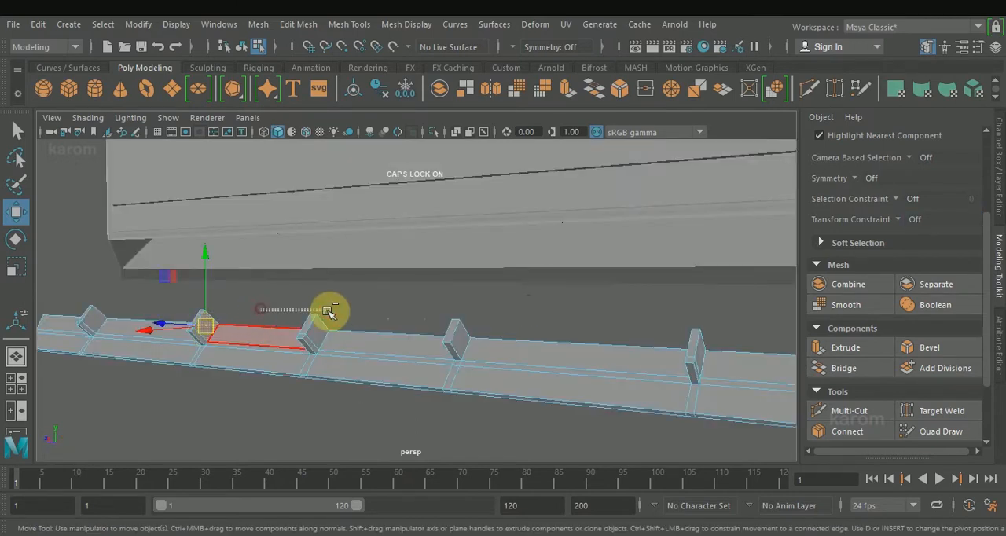
{"action": "left_click_drag", "start_coordinate": [265, 299], "coordinate": [336, 303], "text": "alt"}
{"action": "left_click", "coordinate": [569, 333]}
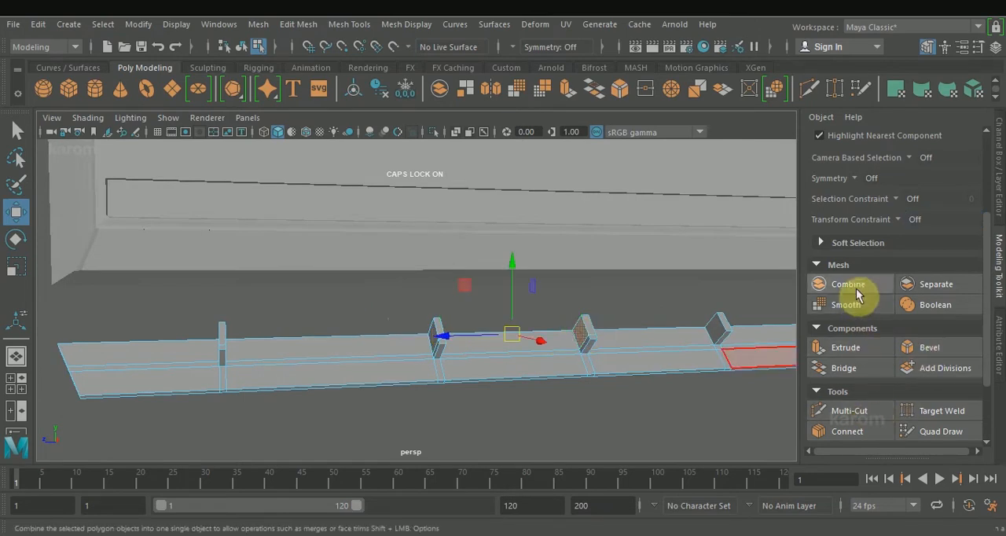
{"action": "left_click", "coordinate": [857, 349]}
{"action": "left_click", "coordinate": [573, 410]}
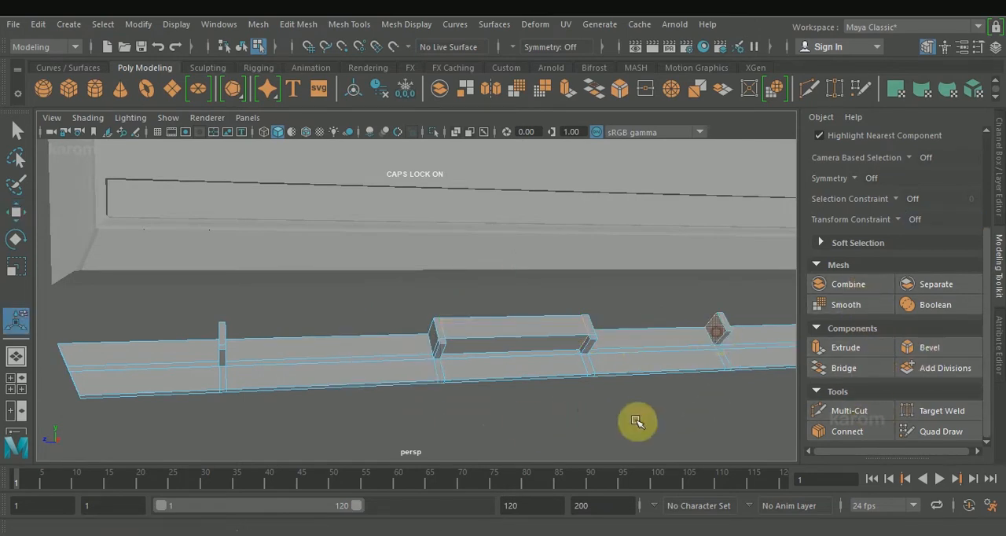
Bridge the facing fin sides across two more gaps, extending the bar on both sides of the first one.
{"action": "left_click_drag", "start_coordinate": [651, 404], "coordinate": [412, 336], "text": "alt"}
{"action": "left_click", "coordinate": [852, 371]}
{"action": "left_click", "coordinate": [525, 412]}
{"action": "left_click_drag", "start_coordinate": [525, 412], "coordinate": [483, 410], "text": "alt"}
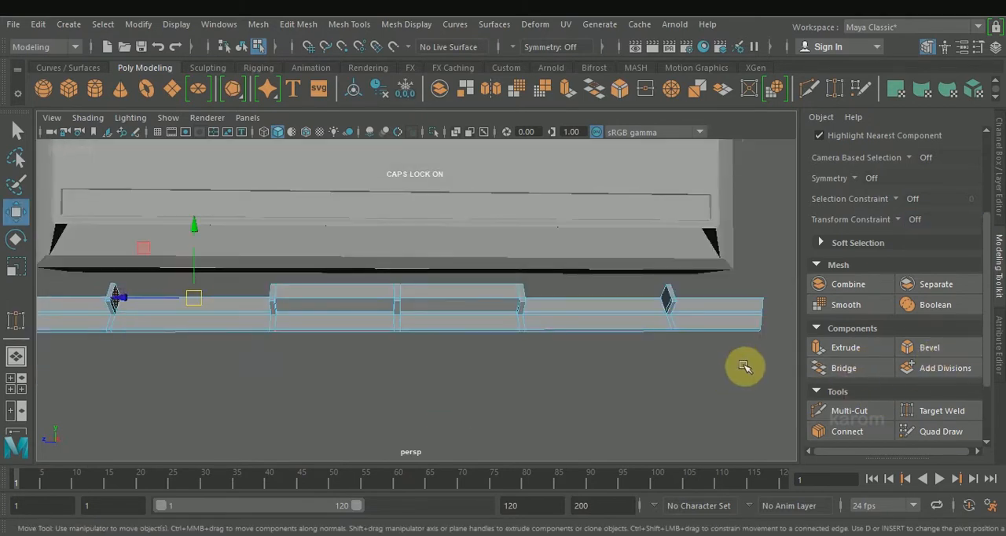
{"action": "left_click", "coordinate": [822, 368]}
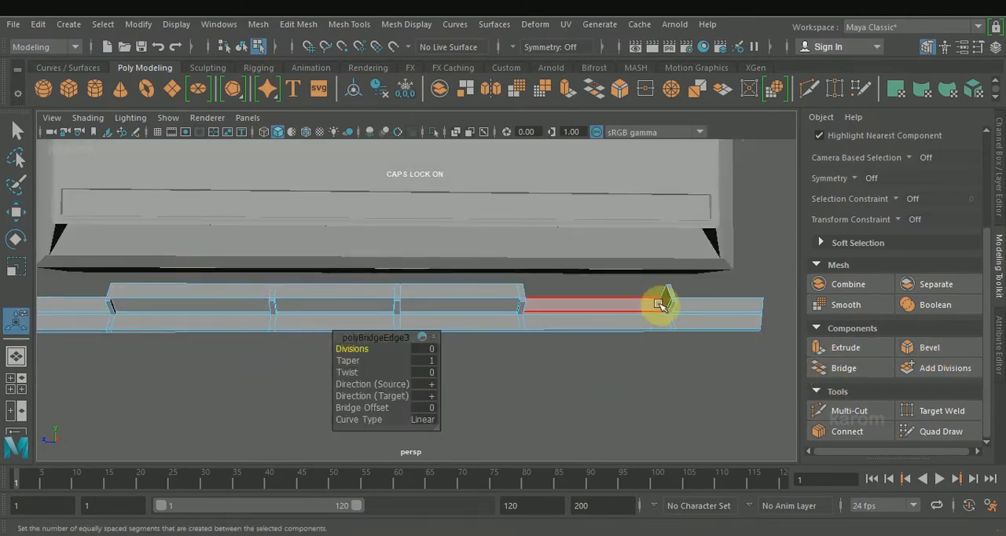
Bridge the front and back faces of the two middle sections beneath the bars to open them through the strip.
{"action": "left_click_drag", "start_coordinate": [653, 426], "coordinate": [649, 405], "text": "alt"}
{"action": "left_click", "coordinate": [348, 261]}
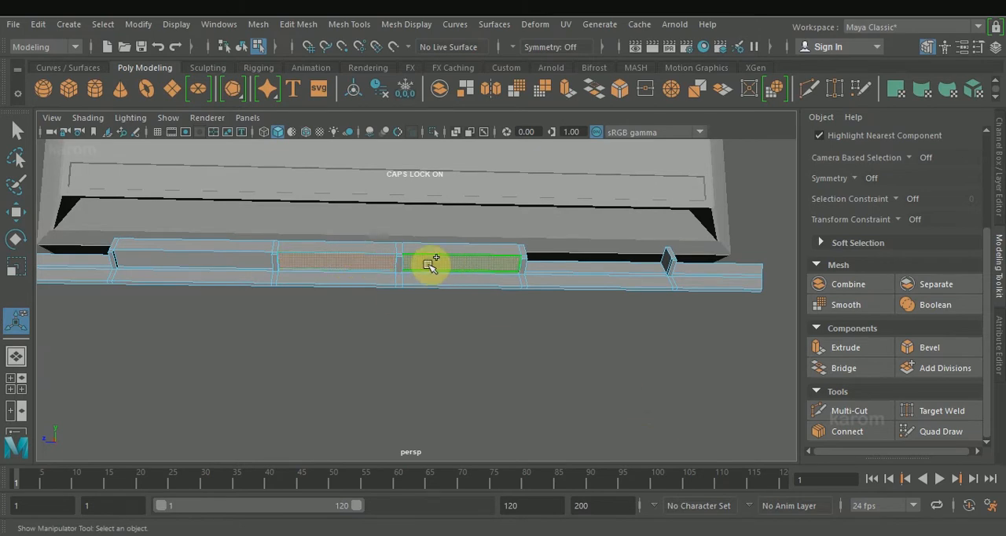
{"action": "left_click_drag", "start_coordinate": [429, 266], "coordinate": [240, 268], "text": "alt"}
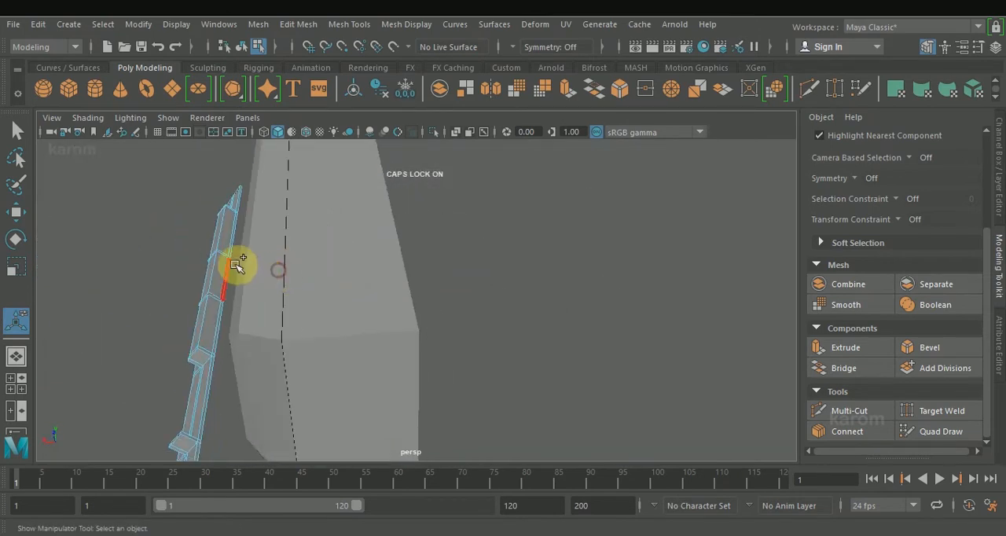
{"action": "left_click", "coordinate": [221, 271]}
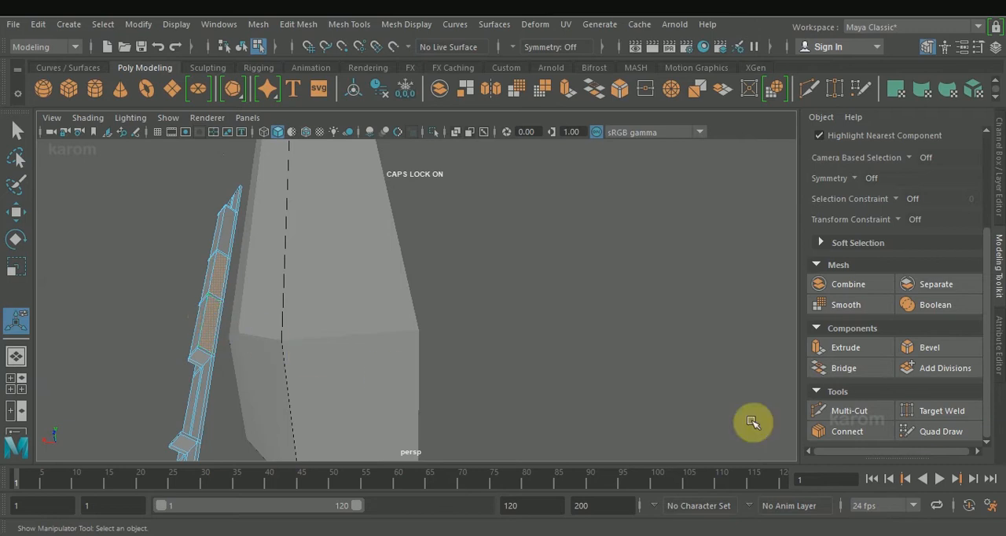
{"action": "left_click_drag", "start_coordinate": [277, 388], "coordinate": [378, 346], "text": "alt"}
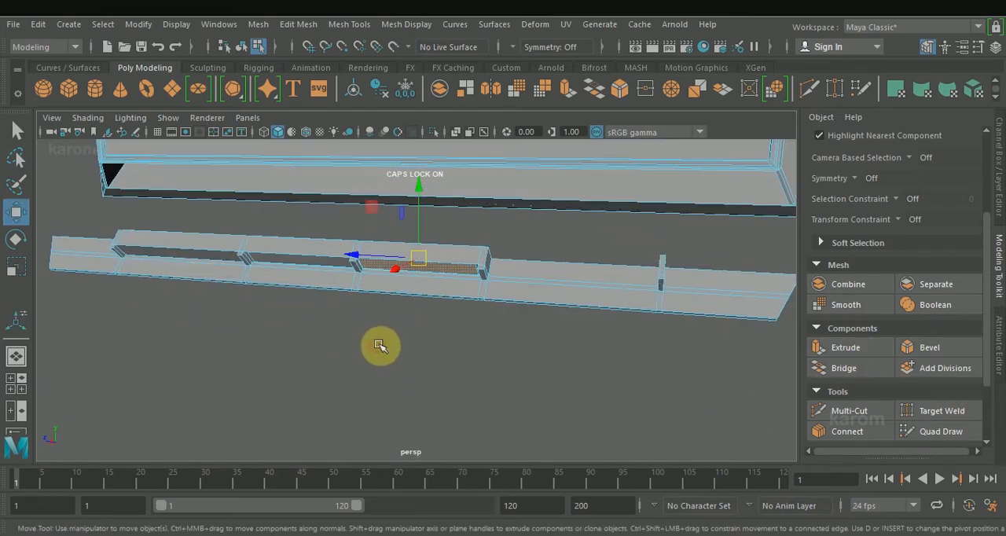
{"action": "left_click", "coordinate": [864, 375]}
{"action": "left_click_drag", "start_coordinate": [484, 351], "coordinate": [300, 283], "text": "alt"}
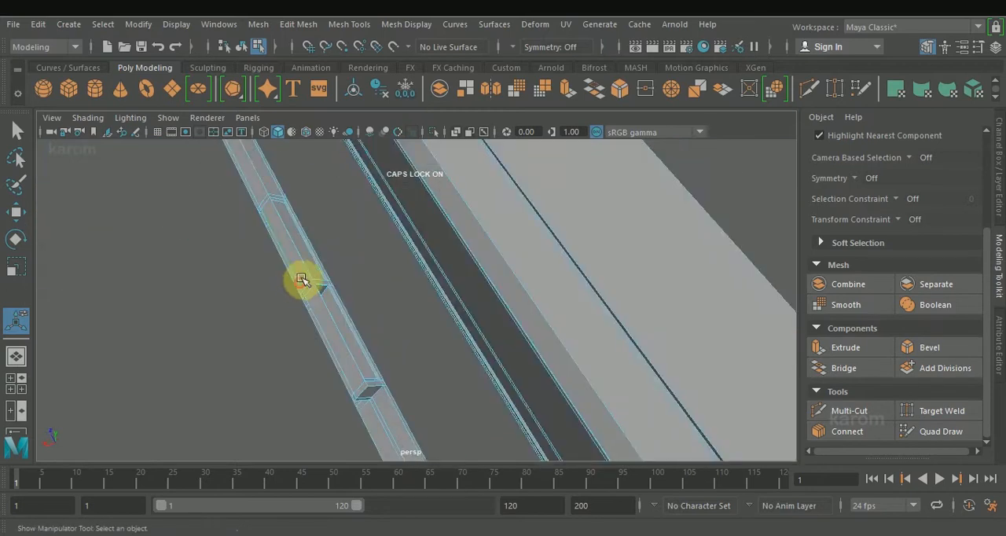
{"action": "left_click", "coordinate": [313, 259], "text": "shift"}
{"action": "left_click", "coordinate": [850, 370]}
Extrude the faces of the outer barred section and scale them inward to about 0.956.
{"action": "mouse_move", "coordinate": [241, 341]}
{"action": "left_mouse_down", "text": "alt"}
{"action": "mouse_move", "coordinate": [308, 333]}
{"action": "mouse_move", "coordinate": [299, 294]}
{"action": "mouse_move", "coordinate": [311, 265]}
{"action": "mouse_move", "coordinate": [299, 281]}
{"action": "mouse_move", "coordinate": [299, 223]}
{"action": "mouse_move", "coordinate": [245, 344]}
{"action": "left_mouse_up", "text": "alt"}
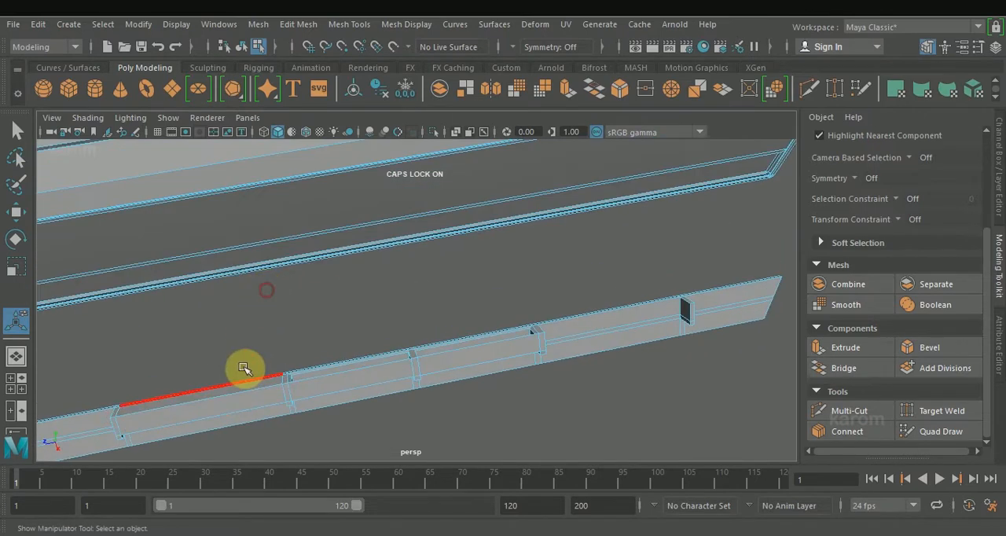
{"action": "left_click", "coordinate": [248, 388]}
{"action": "left_click", "coordinate": [846, 348]}
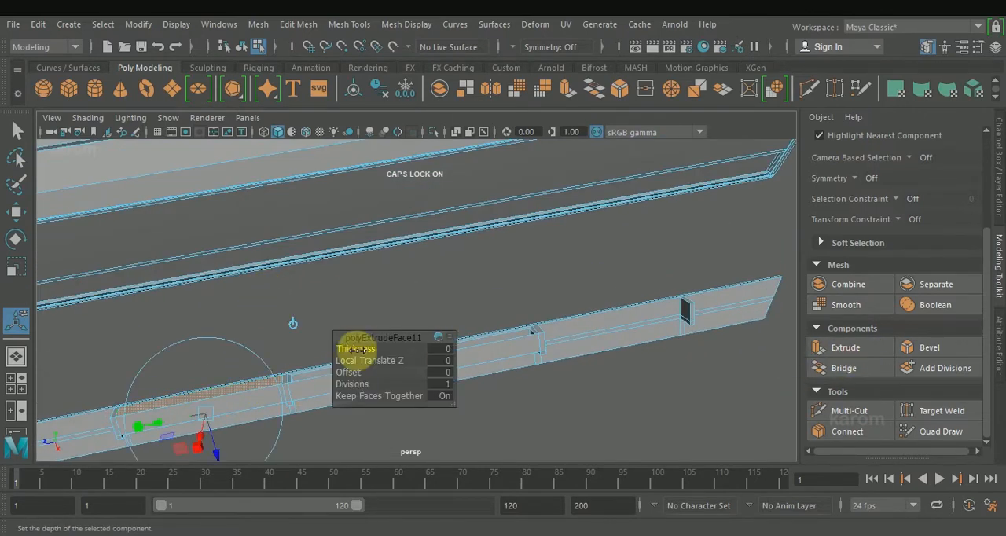
{"action": "key", "text": "r"}
{"action": "left_click_drag", "start_coordinate": [214, 404], "coordinate": [201, 403]}
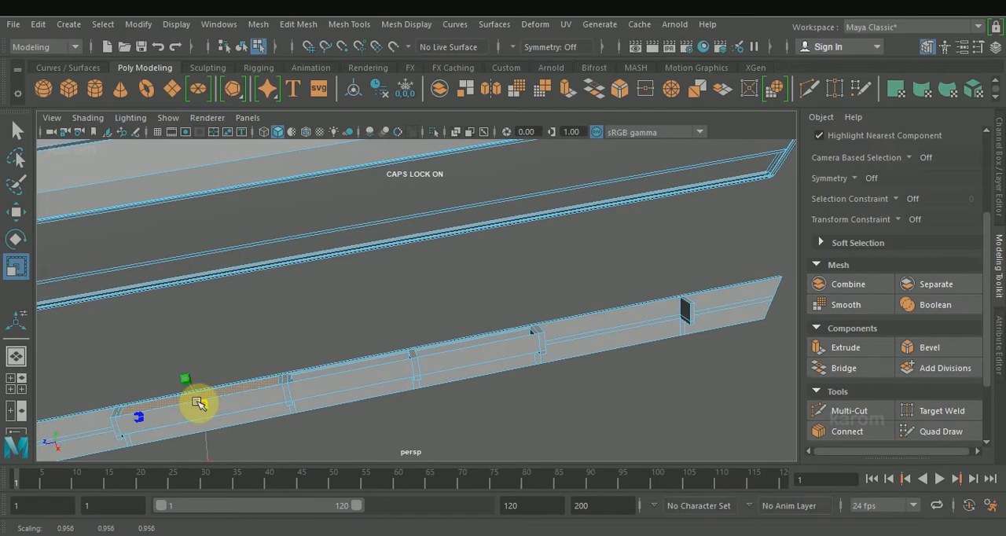
{"action": "key", "text": "w"}
{"action": "left_click_drag", "start_coordinate": [294, 416], "coordinate": [322, 353], "text": "alt"}
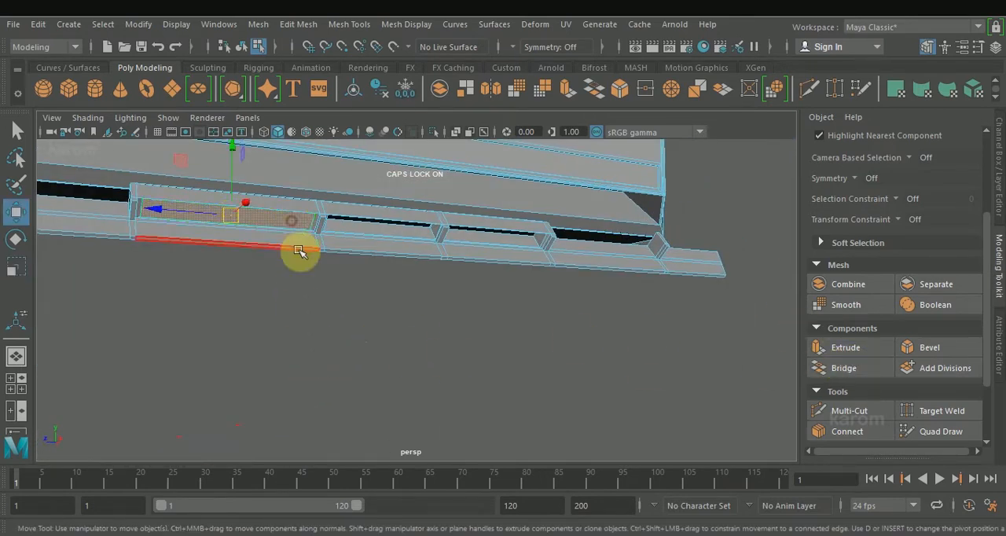
Bridge the inset front and back faces of the outer barred section.
{"action": "left_click_drag", "start_coordinate": [290, 223], "coordinate": [287, 330], "text": "alt"}
{"action": "left_click", "coordinate": [270, 388]}
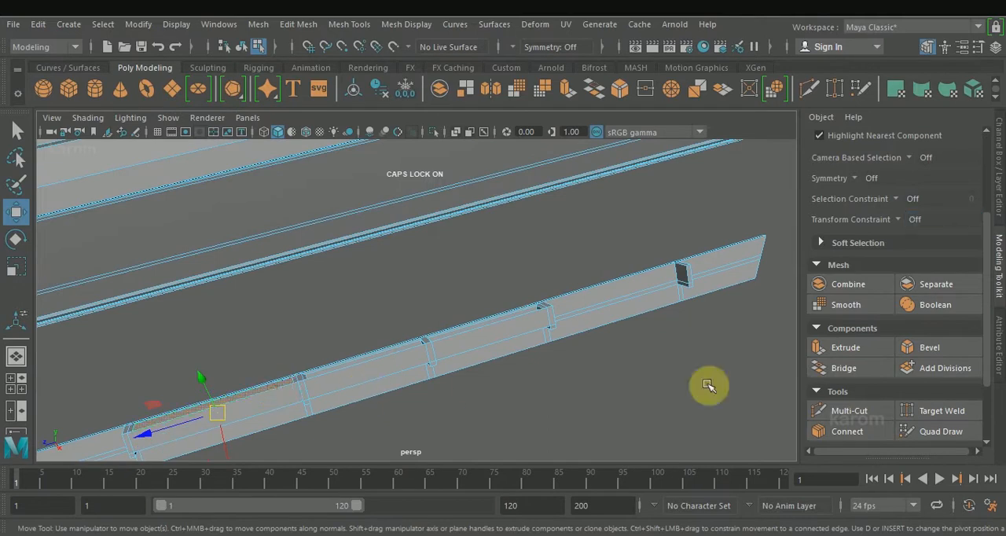
{"action": "key", "text": "t"}
{"action": "left_click", "coordinate": [842, 370]}
Delete the selected bar faces between the outermost fin and the second fin.
{"action": "left_click_drag", "start_coordinate": [504, 346], "coordinate": [448, 362], "text": "alt"}
{"action": "key", "text": "w"}
{"action": "left_click", "coordinate": [319, 306]}
{"action": "left_click_drag", "start_coordinate": [316, 312], "coordinate": [333, 241], "text": "alt"}
{"action": "key", "text": "Delete"}
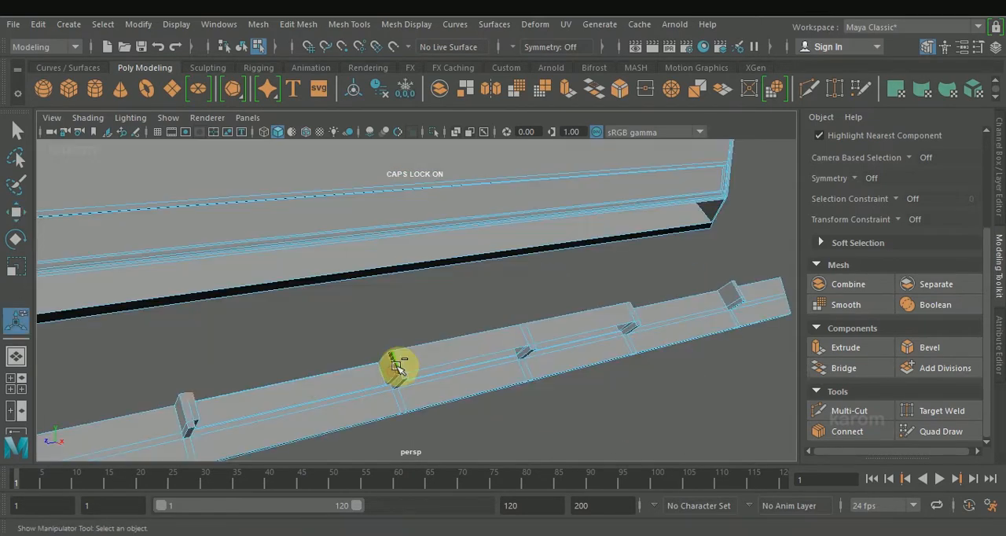
Straighten both slanted short ends of the strip in the side view by scaling their edges flat lengthwise.
{"action": "right_click_drag", "start_coordinate": [397, 369], "coordinate": [388, 471], "text": "shift"}
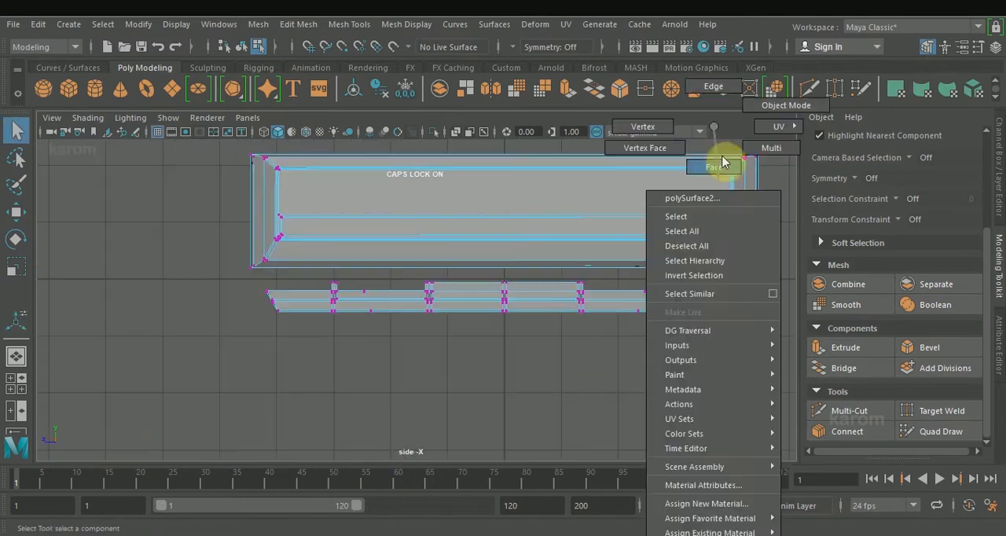
{"action": "right_click_drag", "start_coordinate": [724, 159], "coordinate": [721, 90]}
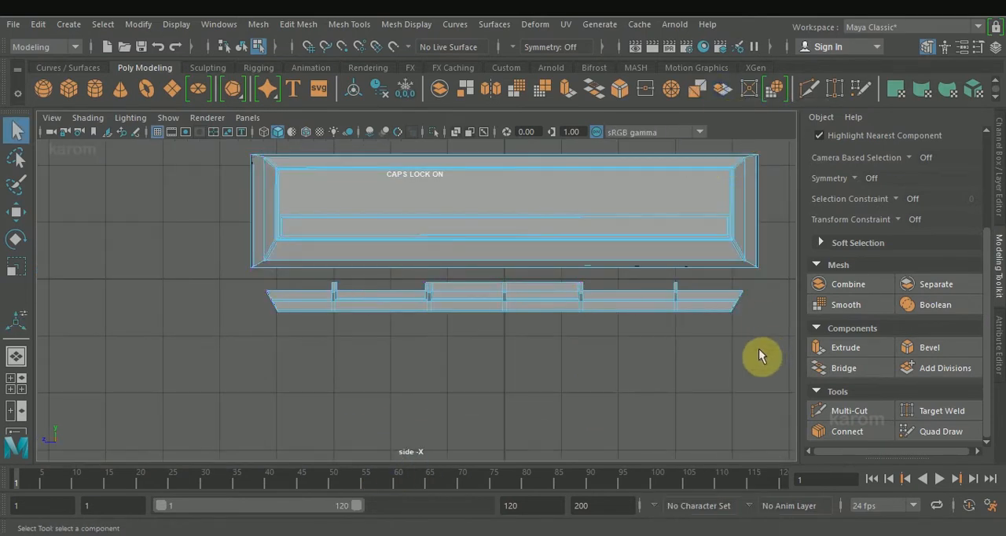
{"action": "left_click", "coordinate": [689, 256], "text": "alt"}
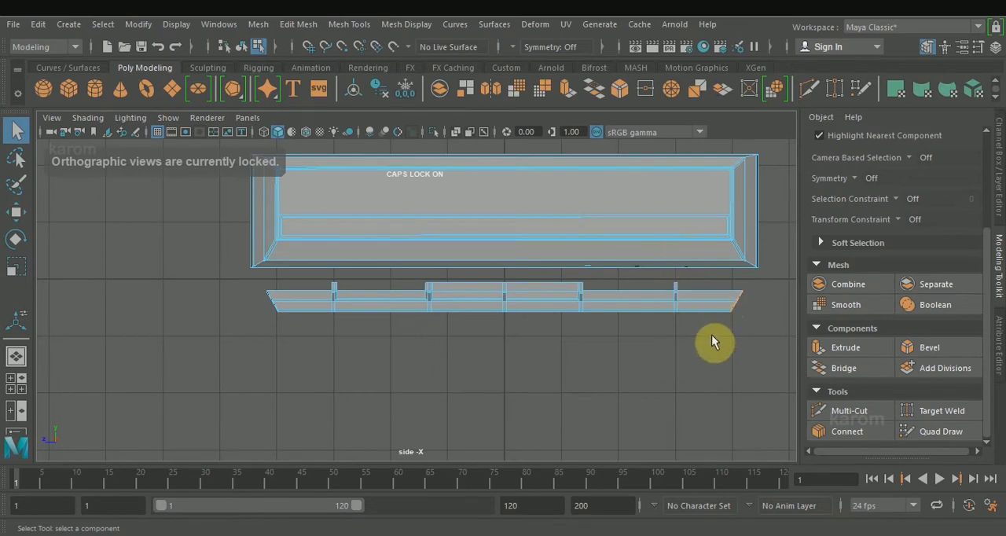
{"action": "key", "text": "r"}
{"action": "left_click_drag", "start_coordinate": [244, 279], "coordinate": [298, 225]}
{"action": "left_click_drag", "start_coordinate": [206, 302], "coordinate": [601, 300]}
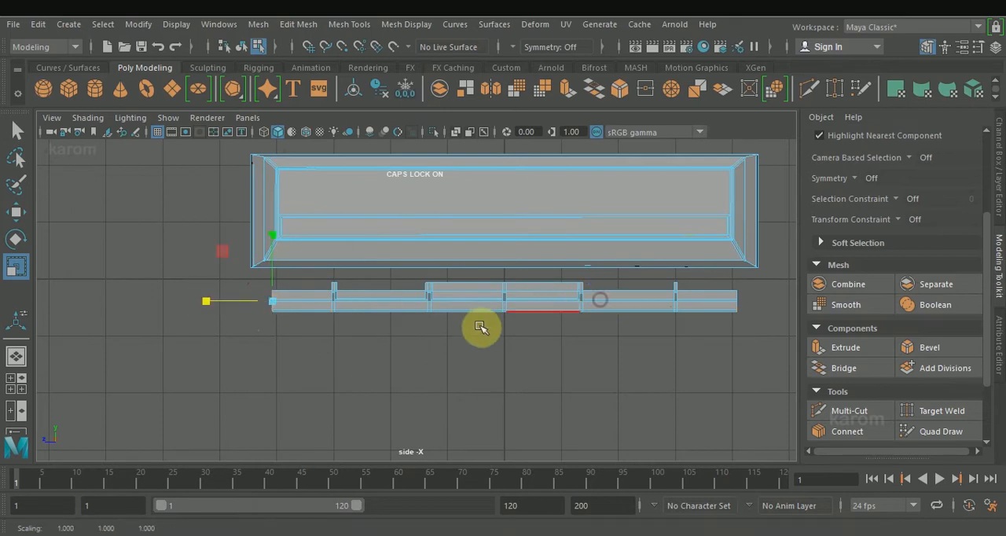
Connect the lengthwise edges of one end section with one segment, using slide 0.999 to place it near the strip's end.
{"action": "left_click", "coordinate": [720, 281]}
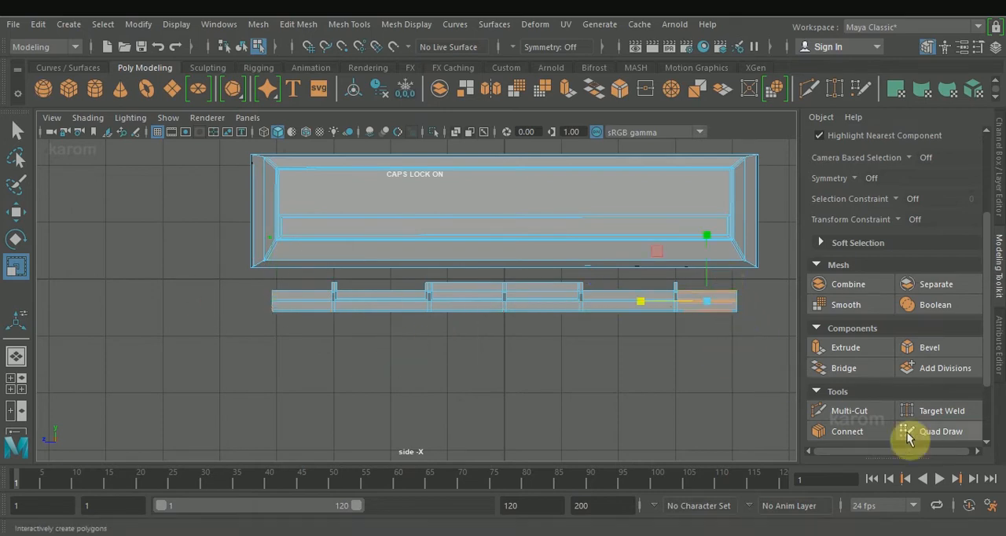
{"action": "left_click", "coordinate": [867, 429]}
{"action": "scroll", "coordinate": [892, 409], "scroll_direction": "down", "scroll_amount": 3}
{"action": "left_click_drag", "start_coordinate": [886, 376], "coordinate": [830, 352]}
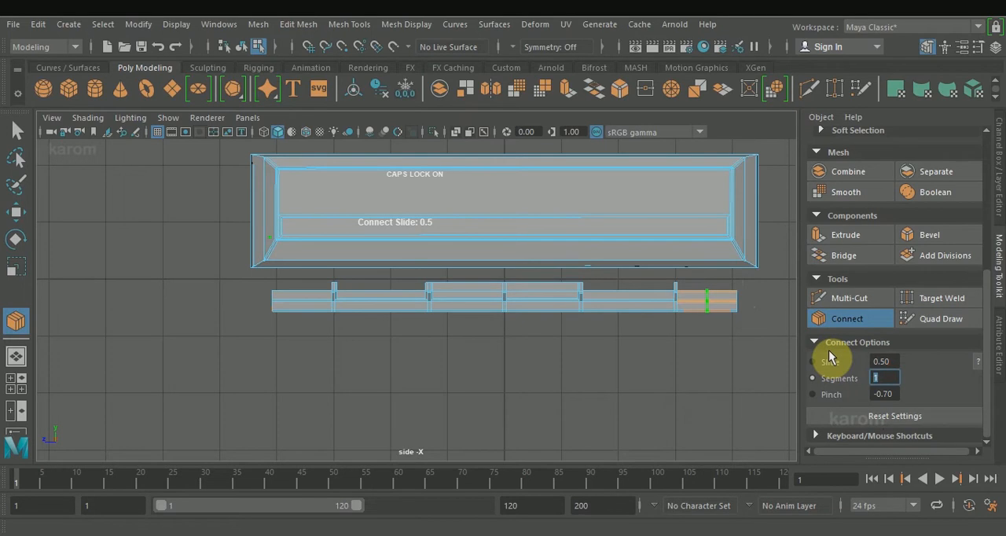
{"action": "left_click", "coordinate": [834, 366]}
{"action": "middle_click_drag", "start_coordinate": [659, 368], "coordinate": [838, 370]}
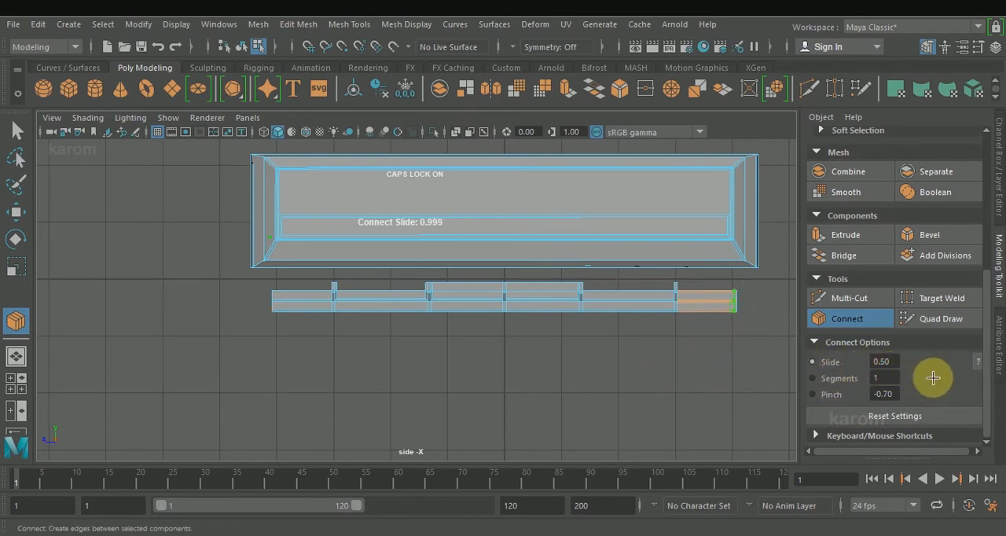
Connect the lengthwise edges of the opposite end section with one segment at slide 0.001, near that end.
{"action": "key", "text": "q"}
{"action": "left_click", "coordinate": [225, 269]}
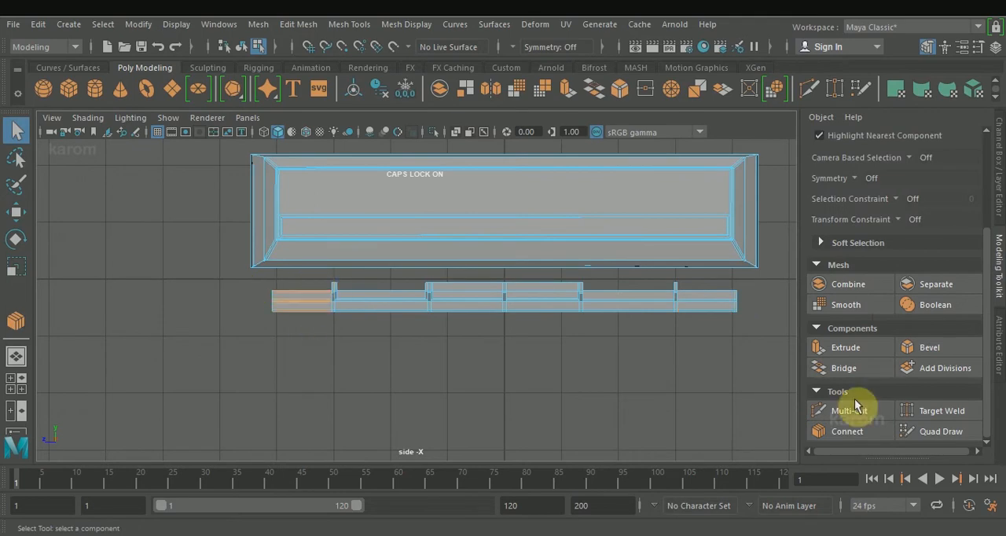
{"action": "left_click", "coordinate": [849, 432]}
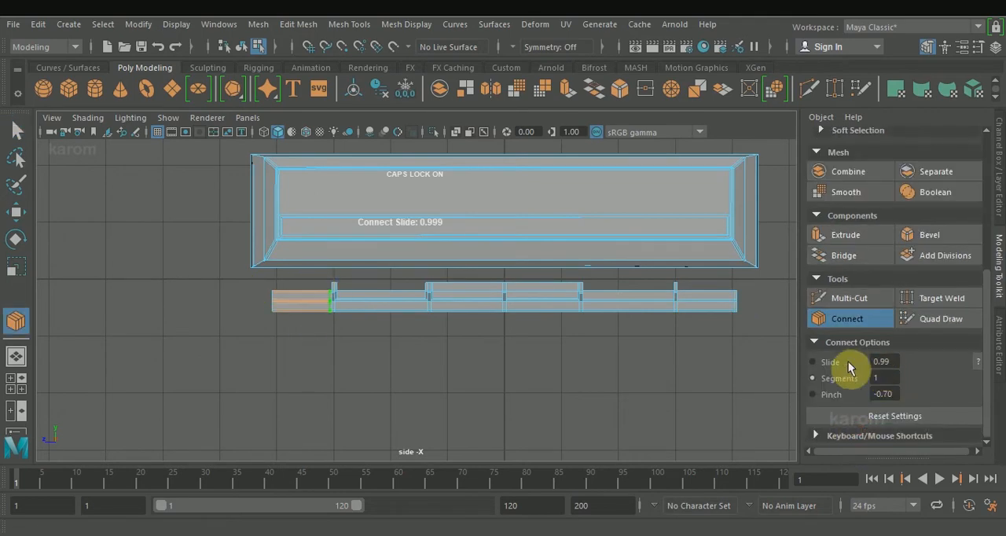
{"action": "middle_click_drag", "start_coordinate": [625, 375], "coordinate": [186, 409]}
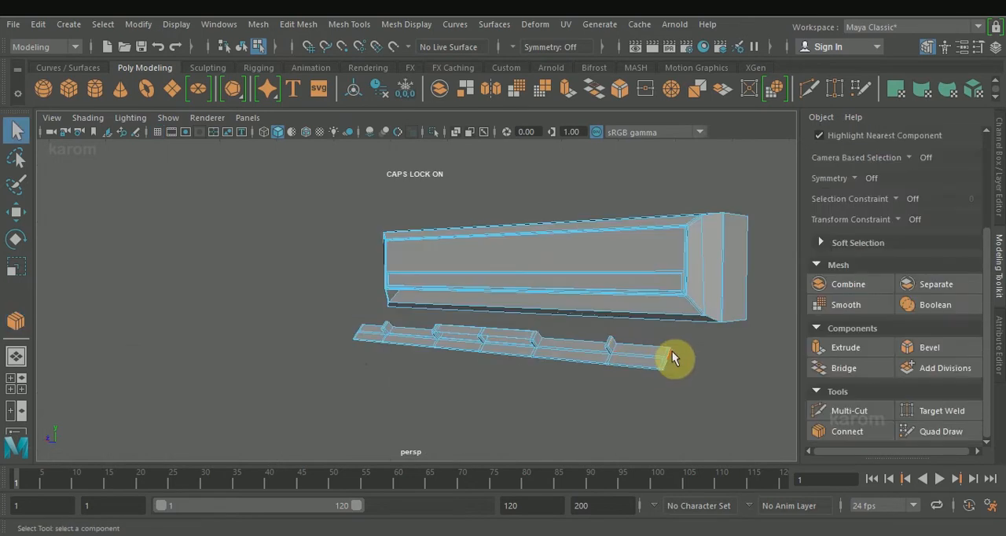
Extrude the narrow upper face at the strip's end with thickness 0.18, and extrude it again with thickness 0.04.
{"action": "right_click_drag", "start_coordinate": [671, 350], "coordinate": [663, 168]}
{"action": "left_click", "coordinate": [846, 348]}
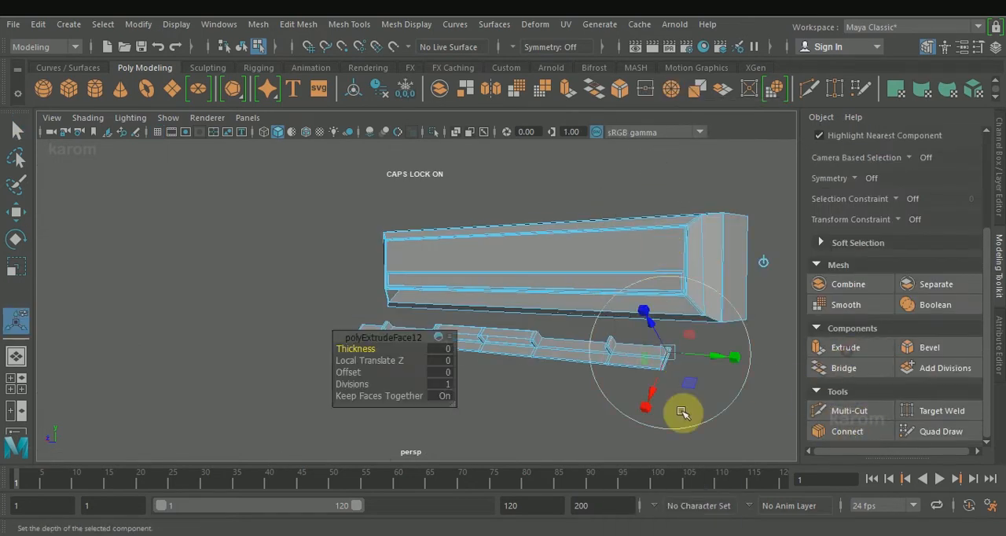
{"action": "left_click_drag", "start_coordinate": [363, 355], "coordinate": [654, 400], "text": "alt"}
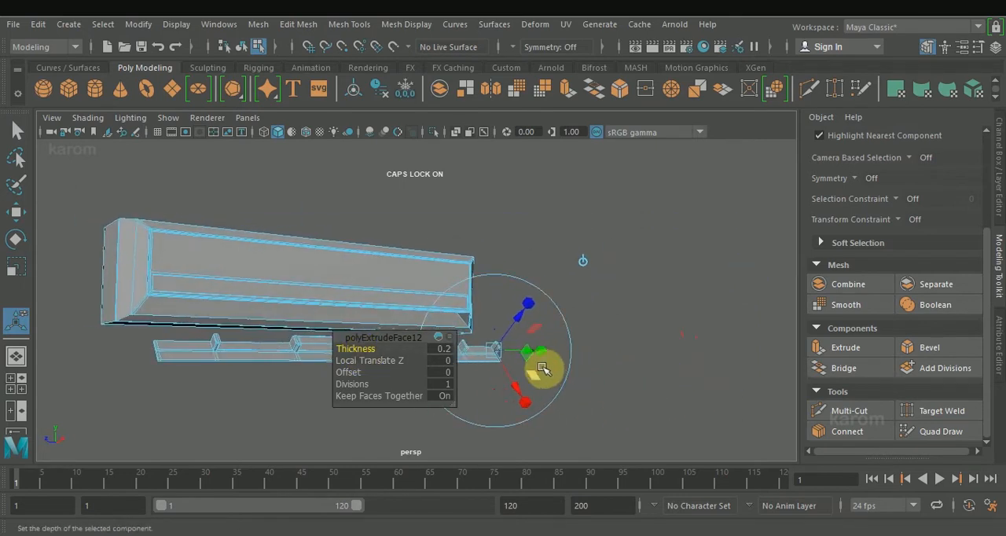
{"action": "scroll", "coordinate": [544, 370], "scroll_direction": "up", "scroll_amount": 5}
{"action": "left_click_drag", "start_coordinate": [589, 380], "coordinate": [577, 384], "text": "alt"}
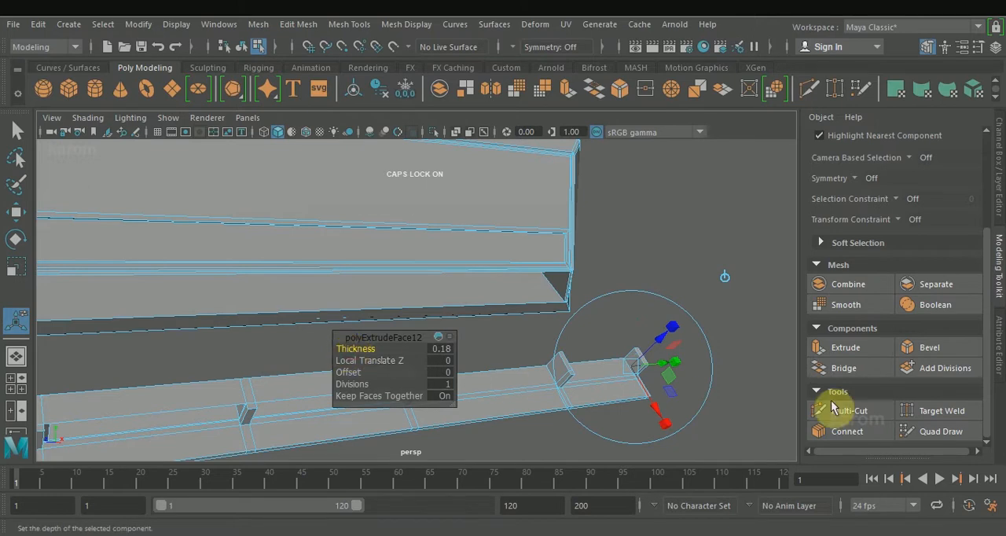
{"action": "left_click", "coordinate": [848, 350]}
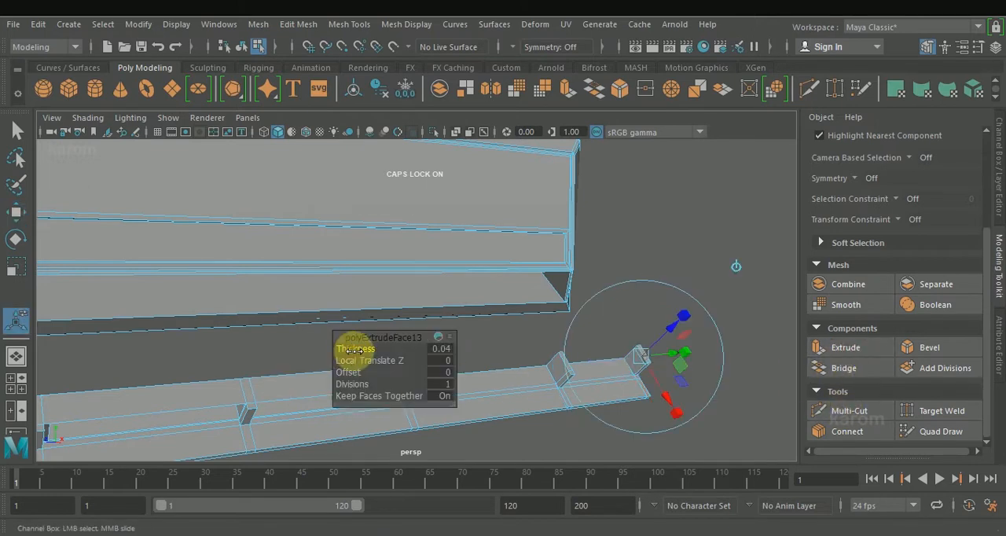
{"action": "key", "text": "w"}
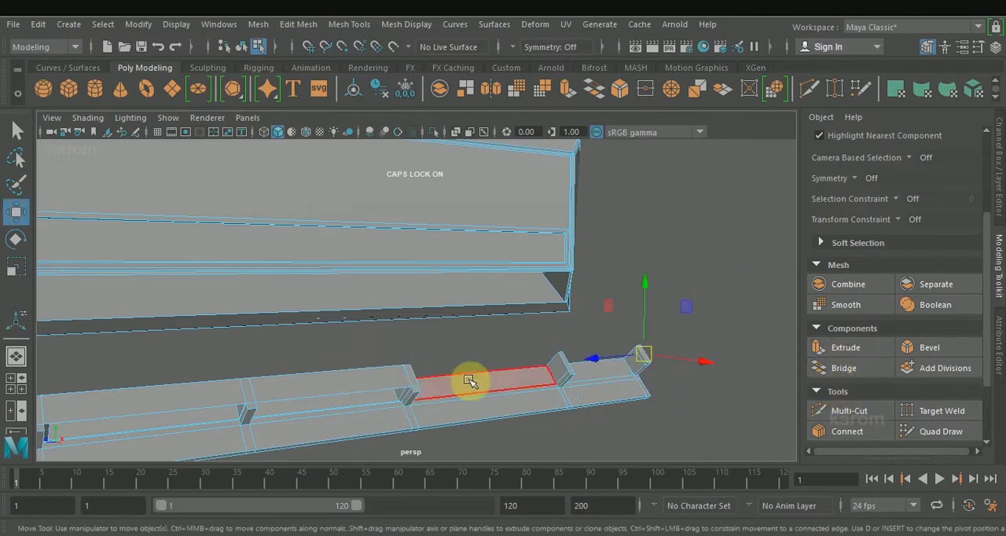
Bridge the facing sides of the new end fin and its neighbouring fin to connect them with a bar.
{"action": "left_click", "coordinate": [724, 386]}
{"action": "left_click", "coordinate": [640, 356]}
{"action": "left_click_drag", "start_coordinate": [692, 349], "coordinate": [645, 339], "text": "alt"}
{"action": "scroll", "coordinate": [651, 403], "scroll_direction": "down", "scroll_amount": 2}
{"action": "mouse_move", "coordinate": [650, 403]}
{"action": "left_mouse_down", "text": "alt"}
{"action": "mouse_move", "coordinate": [586, 404]}
{"action": "mouse_move", "coordinate": [762, 299]}
{"action": "mouse_move", "coordinate": [672, 272]}
{"action": "mouse_move", "coordinate": [569, 352]}
{"action": "mouse_move", "coordinate": [645, 389]}
{"action": "left_mouse_up", "text": "alt"}
{"action": "left_click_drag", "start_coordinate": [712, 384], "coordinate": [714, 383], "text": "ctrl+shift"}
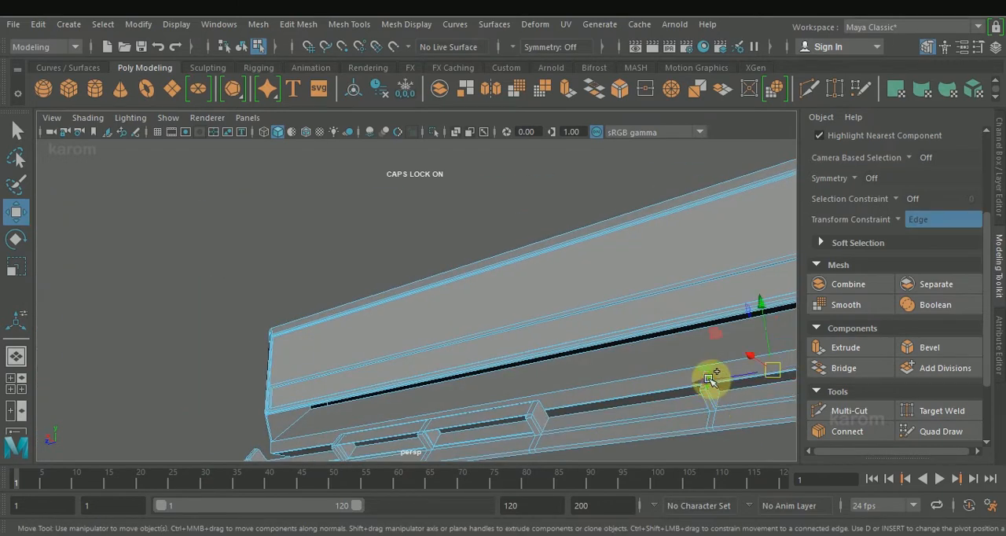
{"action": "left_click", "coordinate": [846, 370]}
{"action": "scroll", "coordinate": [629, 393], "scroll_direction": "down", "scroll_amount": 3}
{"action": "left_click_drag", "start_coordinate": [602, 403], "coordinate": [584, 341], "text": "alt"}
{"action": "key", "text": "w"}
{"action": "left_click_drag", "start_coordinate": [530, 281], "coordinate": [530, 283]}
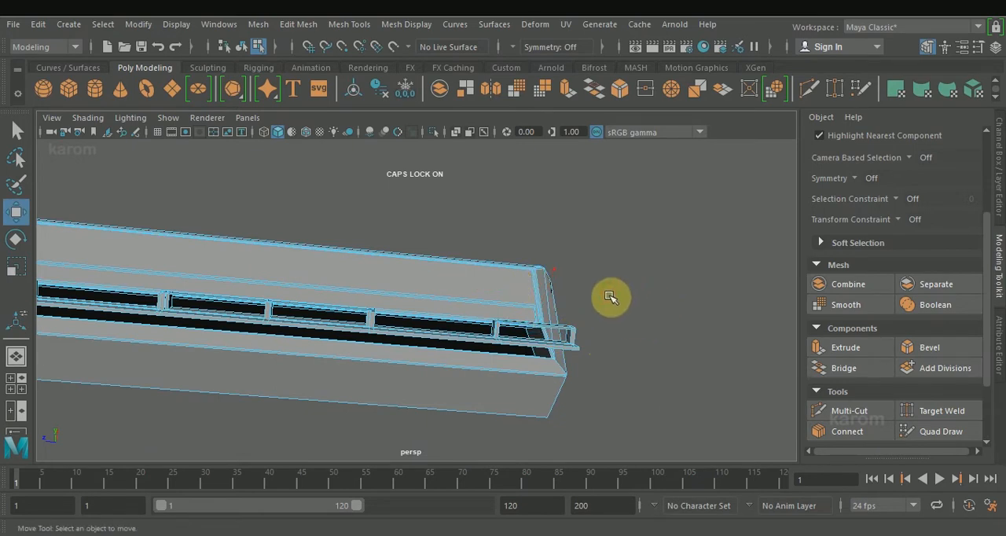
Extrude the narrow upper face at the strip's opposite end with thickness 0.1, and extrude it again with thickness 0.04.
{"action": "left_click_drag", "start_coordinate": [635, 316], "coordinate": [615, 324], "text": "alt"}
{"action": "scroll", "coordinate": [600, 249], "scroll_direction": "down", "scroll_amount": 3}
{"action": "middle_click_drag", "start_coordinate": [433, 191], "coordinate": [668, 238], "text": "alt"}
{"action": "scroll", "coordinate": [349, 366], "scroll_direction": "up", "scroll_amount": 3}
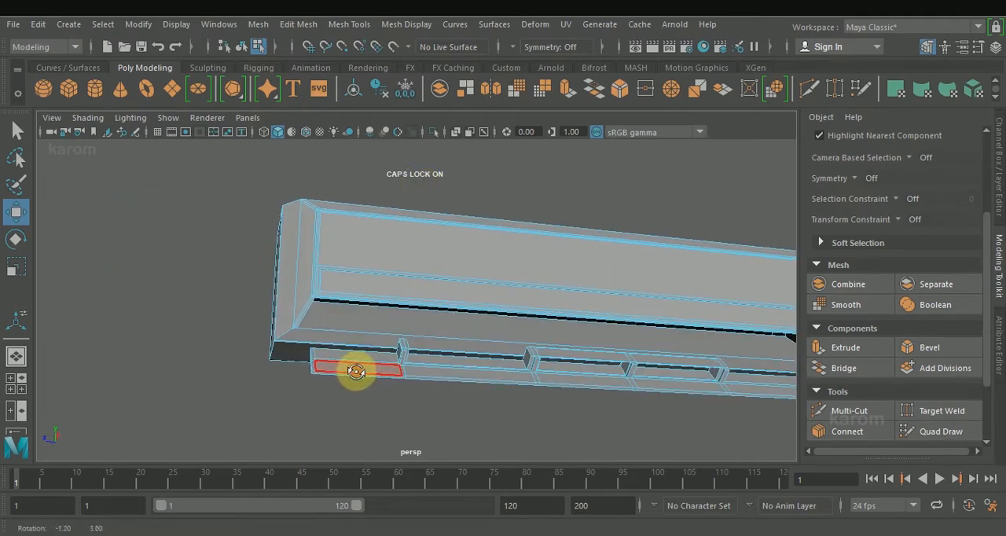
{"action": "left_click", "coordinate": [315, 351]}
{"action": "left_click", "coordinate": [849, 349]}
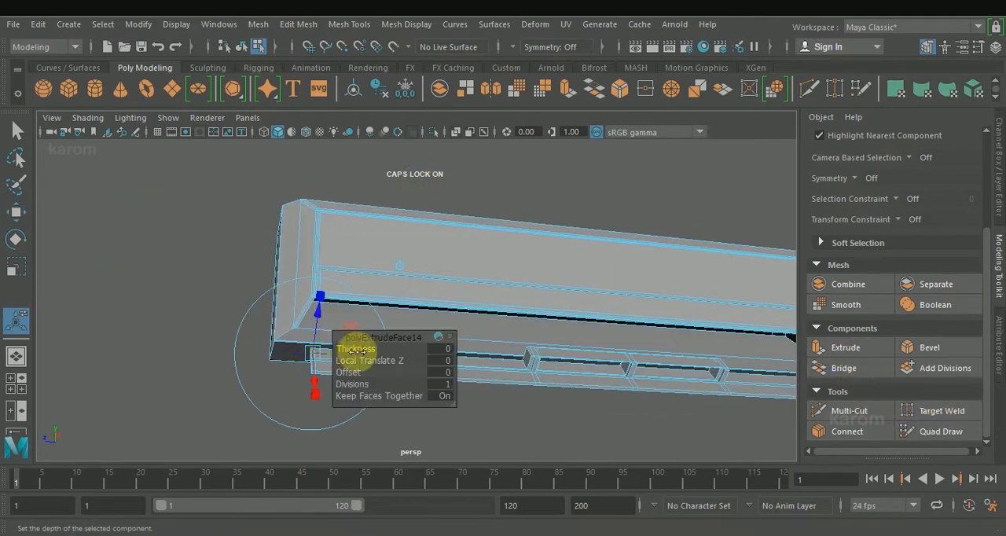
{"action": "left_click_drag", "start_coordinate": [152, 346], "coordinate": [249, 353], "text": "alt"}
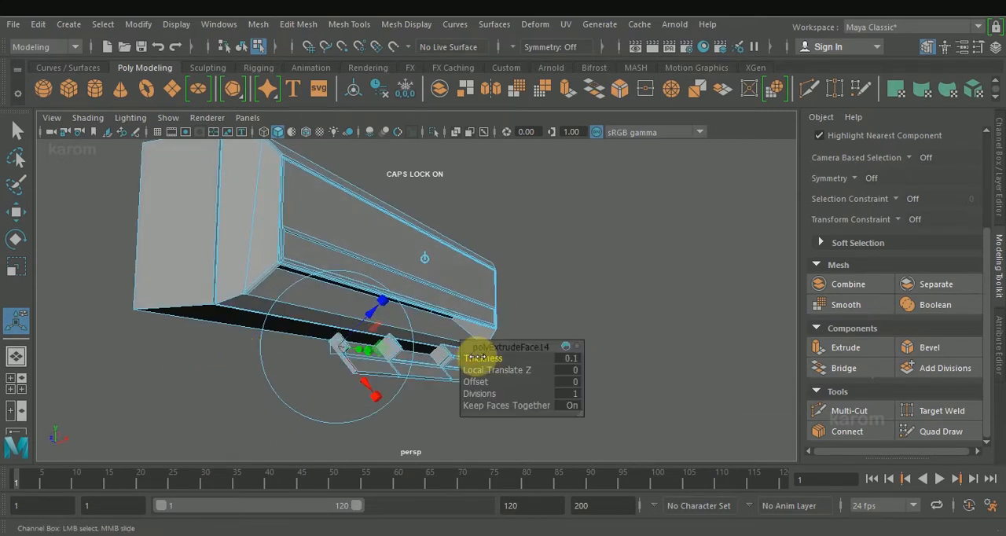
{"action": "left_click", "coordinate": [849, 353]}
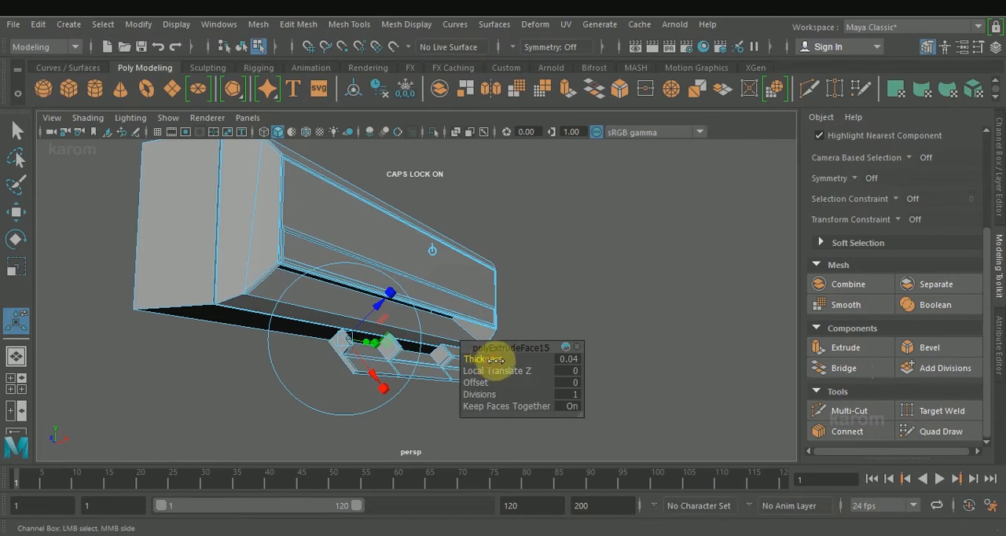
Bridge the facing sides of this end fin and its neighbouring fin to connect them with a bar.
{"action": "left_click", "coordinate": [605, 298]}
{"action": "left_click", "coordinate": [393, 344]}
{"action": "left_click_drag", "start_coordinate": [600, 282], "coordinate": [378, 300], "text": "alt"}
{"action": "scroll", "coordinate": [378, 314], "scroll_direction": "up", "scroll_amount": 3}
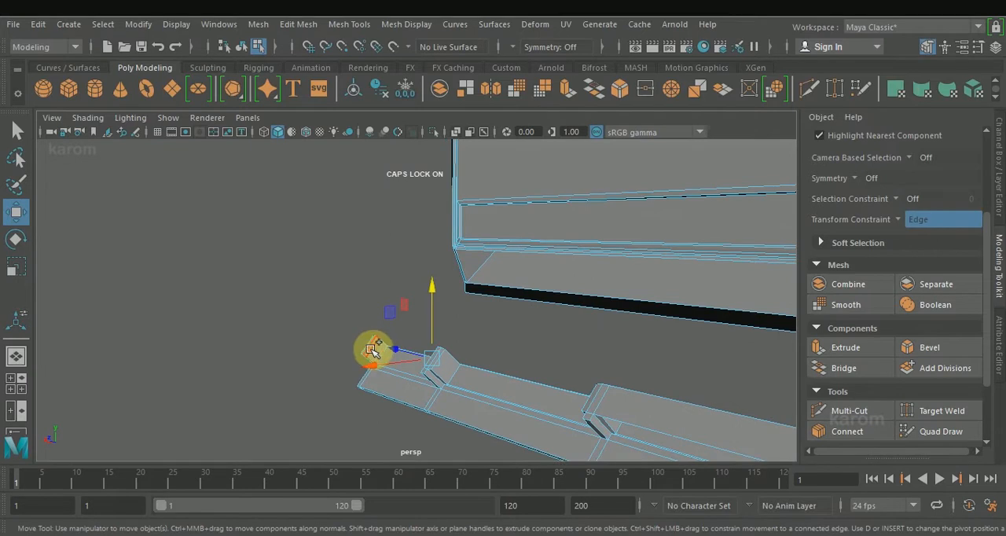
{"action": "left_click", "coordinate": [373, 352], "text": "shift"}
{"action": "left_click", "coordinate": [822, 368]}
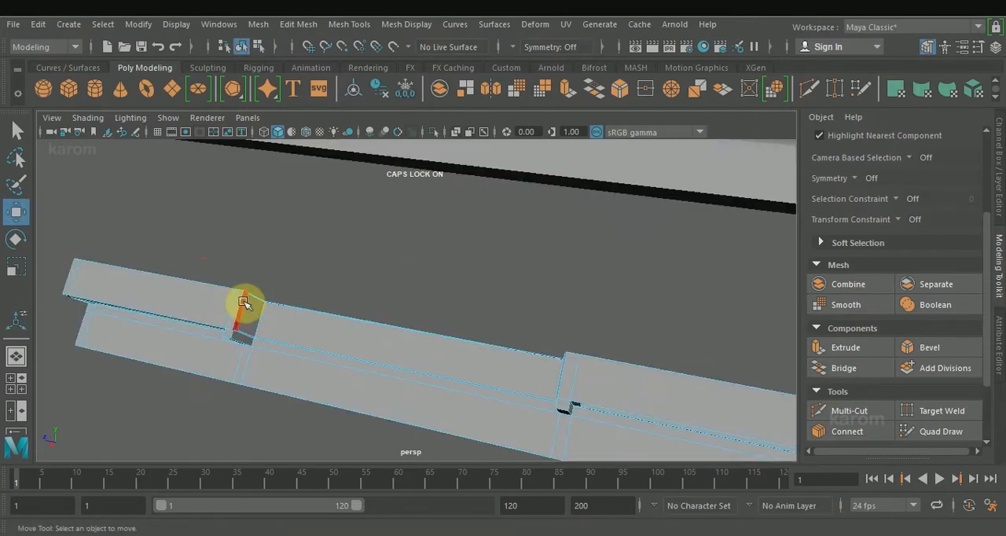
Extrude the fin's side face at the end of the new bar with thickness 0.25, and bevel the stub's end corners with 2 segments.
{"action": "left_click", "coordinate": [243, 303]}
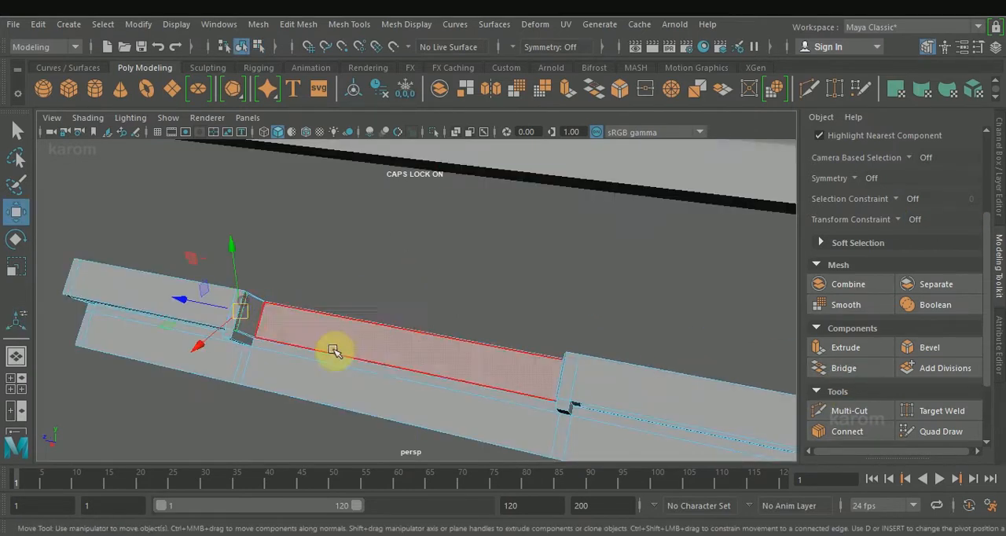
{"action": "left_click", "coordinate": [848, 349]}
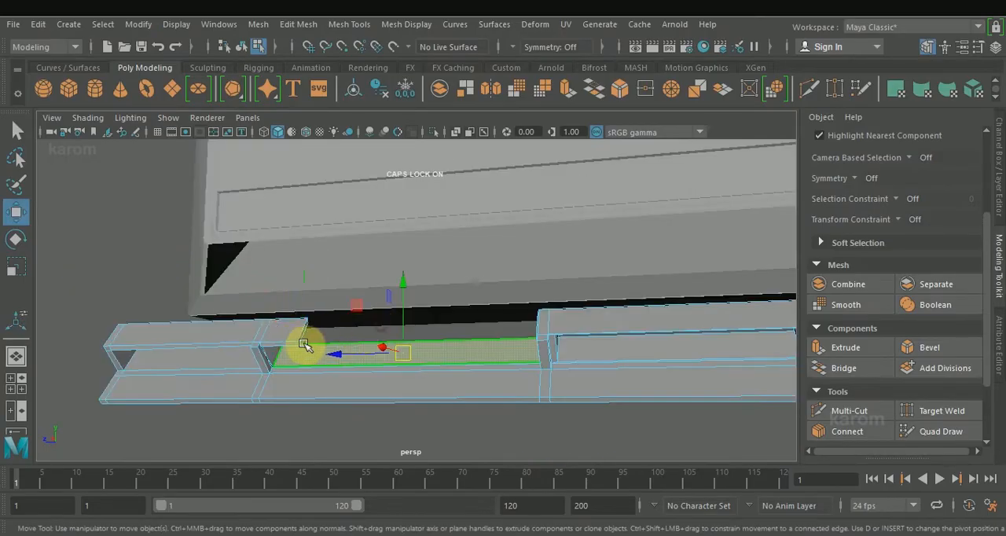
{"action": "right_click_drag", "start_coordinate": [299, 346], "coordinate": [305, 87]}
{"action": "left_click", "coordinate": [298, 345]}
{"action": "left_click_drag", "start_coordinate": [370, 318], "coordinate": [303, 337], "text": "alt"}
{"action": "left_click_drag", "start_coordinate": [355, 308], "coordinate": [365, 298], "text": "ctrl+shift"}
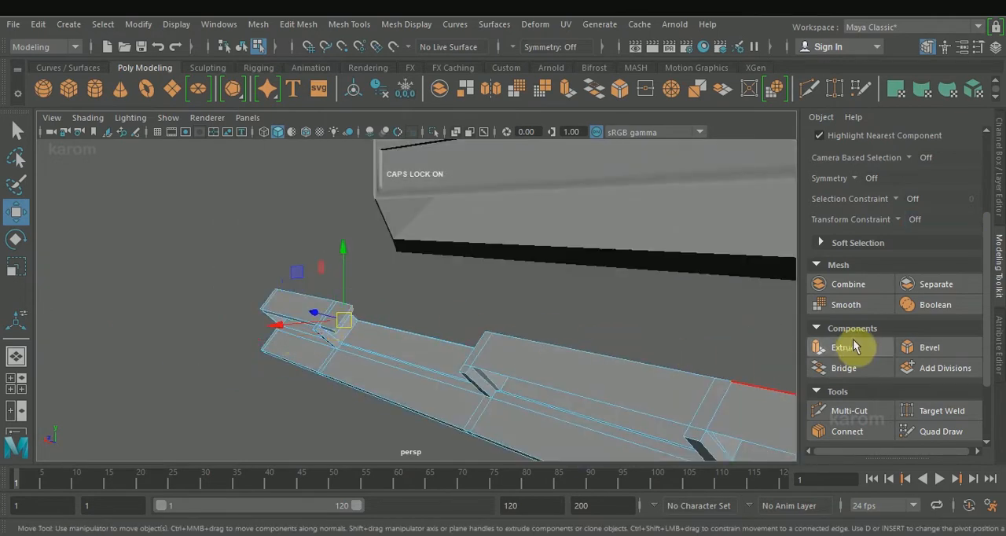
{"action": "left_click", "coordinate": [913, 349]}
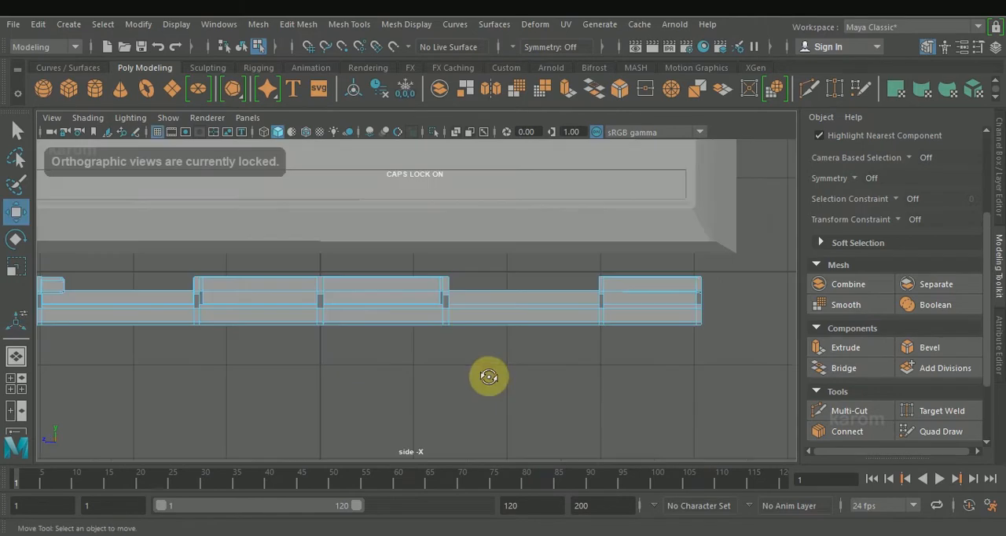
Extrude the matching inward-facing fin side near the strip's other end into a short stub with thickness 0.34.
{"action": "key", "text": "space"}
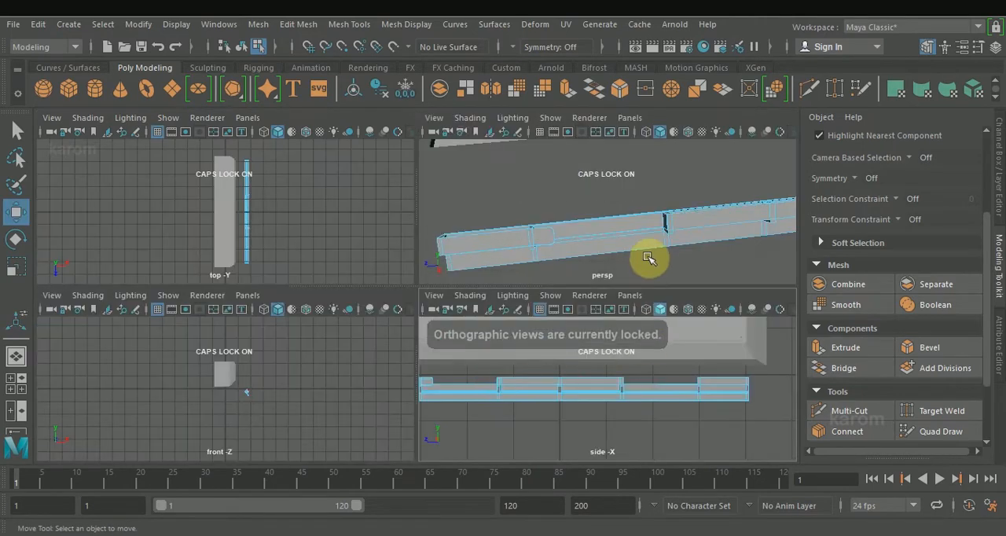
{"action": "left_click_drag", "start_coordinate": [649, 254], "coordinate": [669, 275], "text": "alt"}
{"action": "key", "text": "space"}
{"action": "middle_click_drag", "start_coordinate": [730, 322], "coordinate": [265, 440], "text": "alt"}
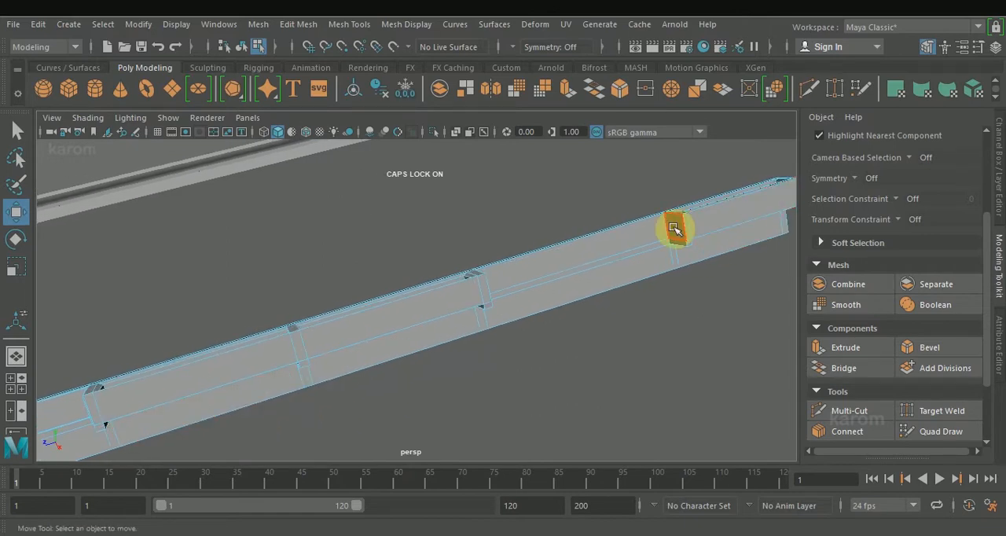
{"action": "left_click_drag", "start_coordinate": [681, 240], "coordinate": [682, 239]}
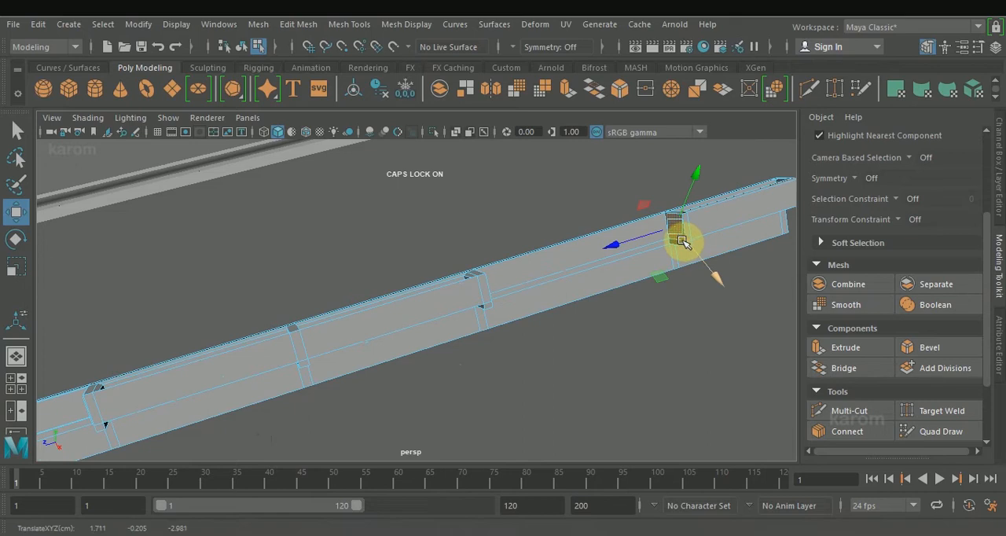
{"action": "right_click_drag", "start_coordinate": [618, 262], "coordinate": [620, 92]}
{"action": "left_click", "coordinate": [672, 219]}
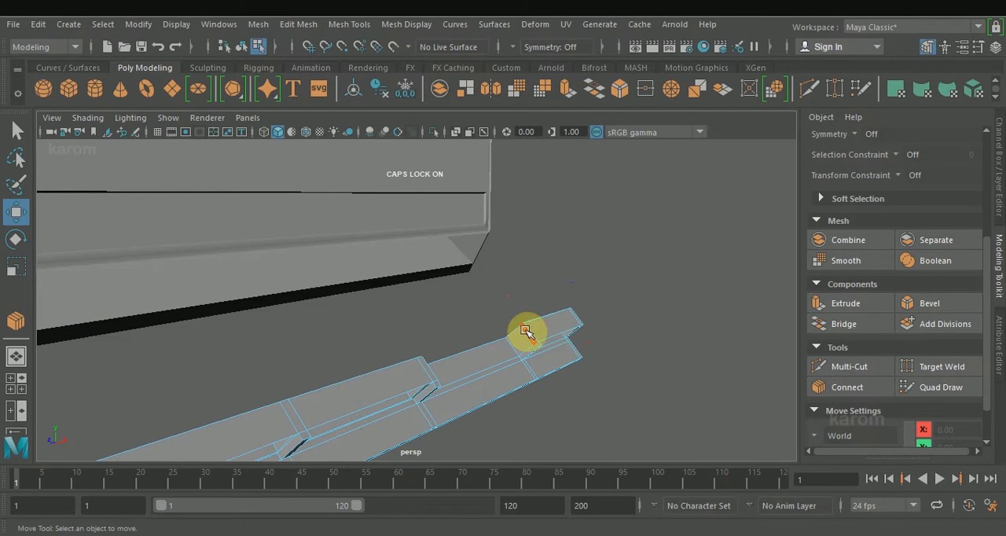
{"action": "left_click", "coordinate": [526, 331]}
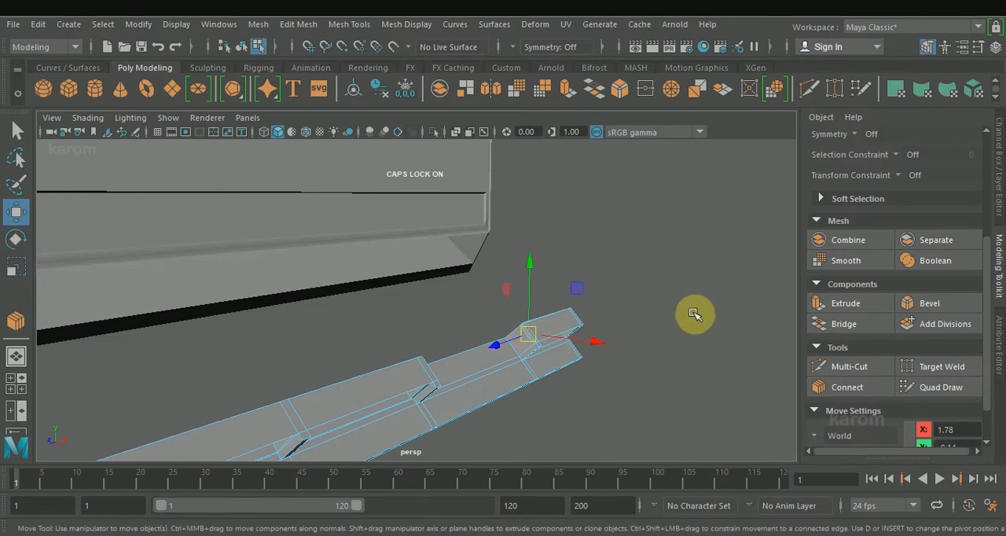
{"action": "left_click", "coordinate": [847, 305]}
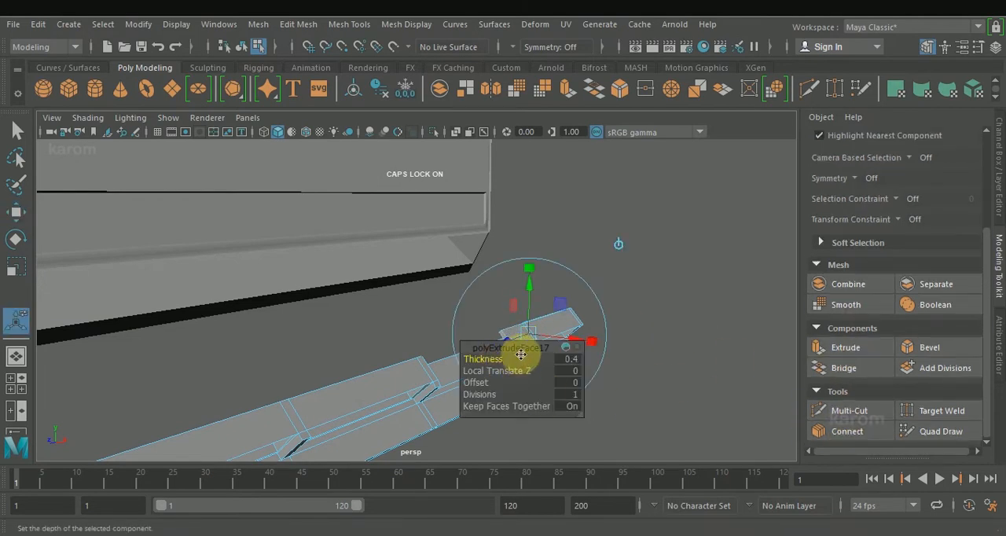
{"action": "left_click_drag", "start_coordinate": [436, 343], "coordinate": [383, 433], "text": "alt"}
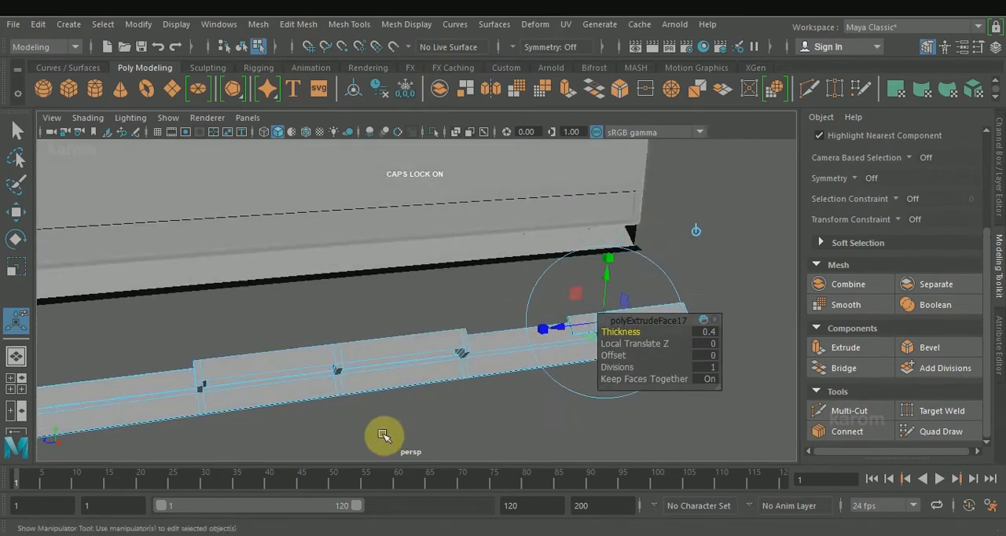
{"action": "scroll", "coordinate": [383, 433], "scroll_direction": "down", "scroll_amount": 5}
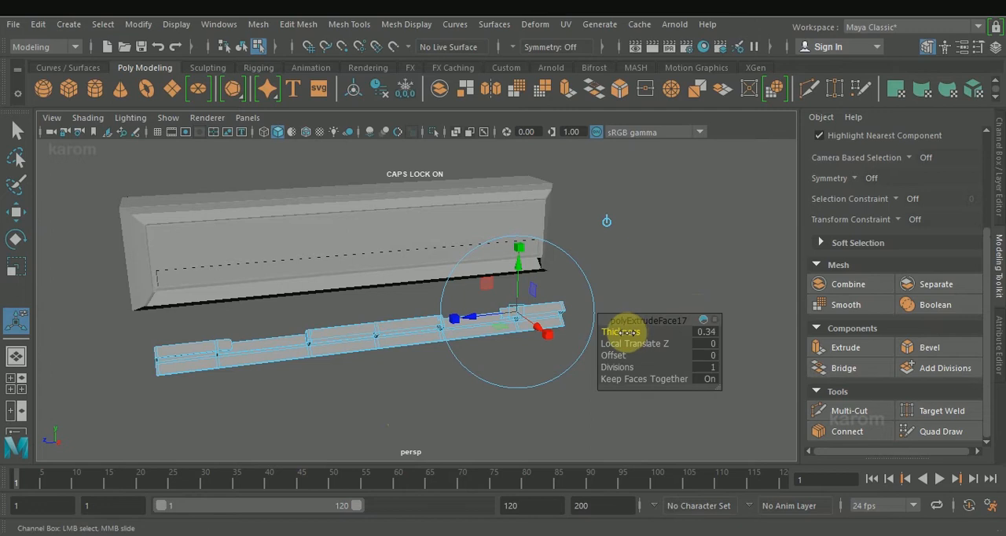
Bevel the corner edges at the tip of this second stub with fraction 0.5.
{"action": "key", "text": "w"}
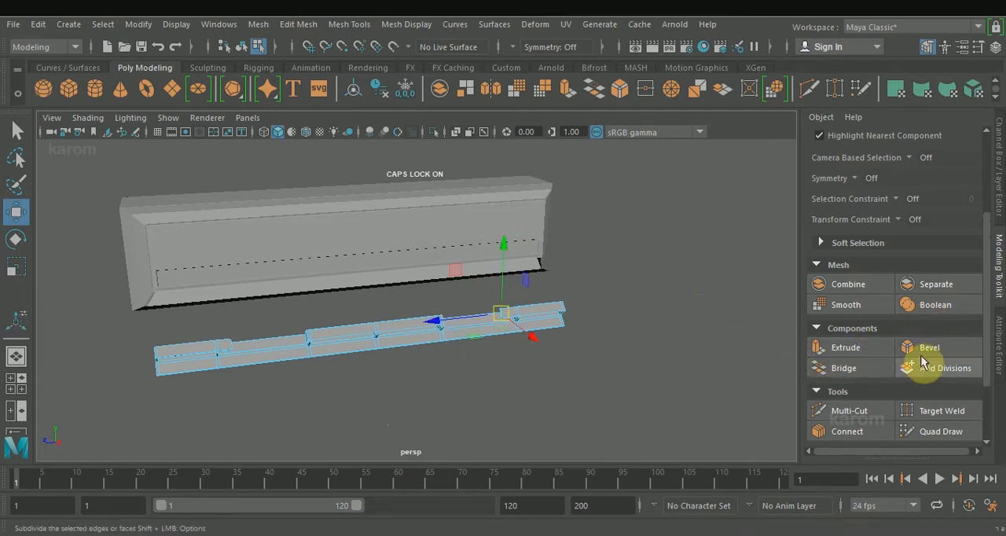
{"action": "left_click", "coordinate": [921, 350]}
{"action": "right_click_drag", "start_coordinate": [555, 128], "coordinate": [555, 87]}
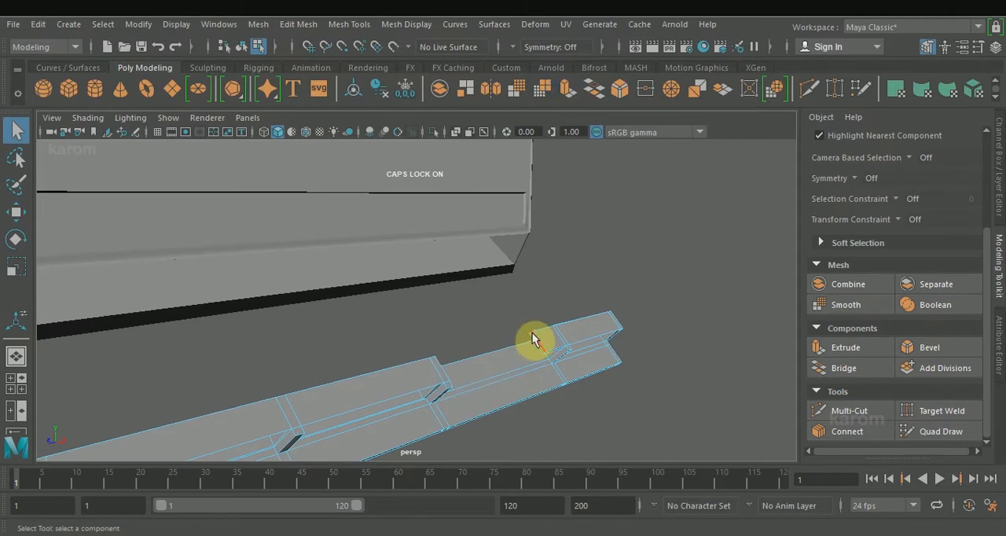
{"action": "left_click_drag", "start_coordinate": [532, 334], "coordinate": [469, 323], "text": "alt"}
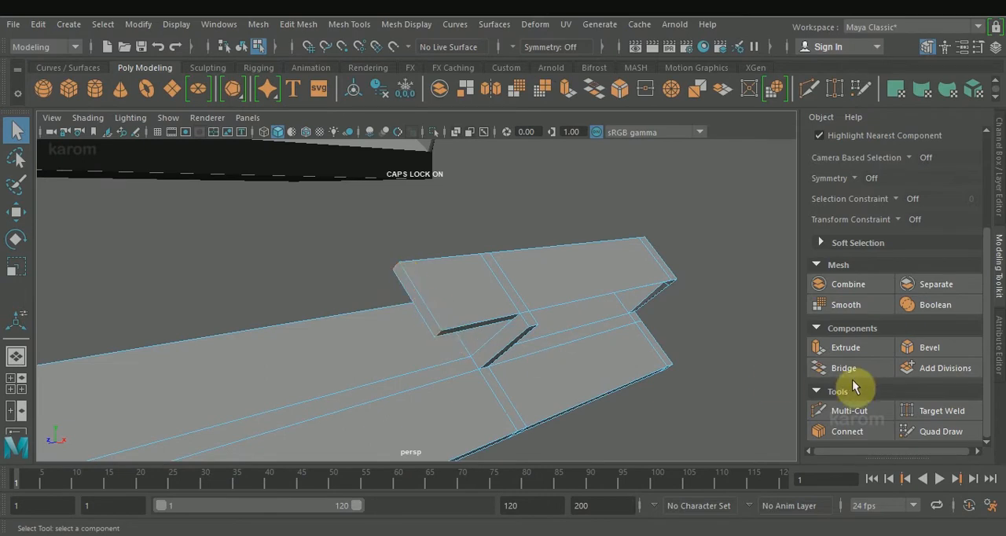
{"action": "left_click", "coordinate": [903, 348]}
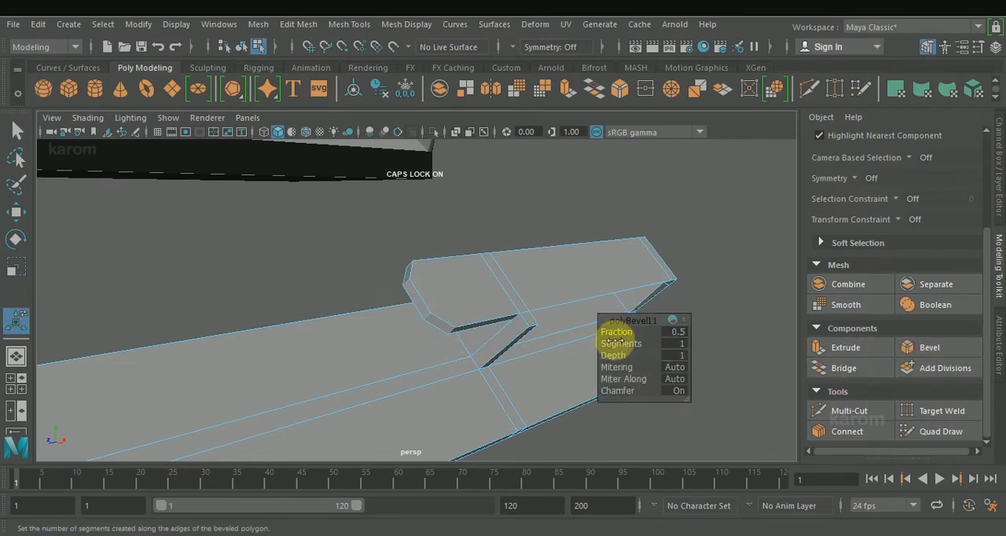
Select the whole finned strip and move it into place against the lower front edge of the box.
{"action": "scroll", "coordinate": [491, 344], "scroll_direction": "down", "scroll_amount": 4}
{"action": "left_click_drag", "start_coordinate": [481, 395], "coordinate": [438, 377], "text": "alt"}
{"action": "scroll", "coordinate": [435, 412], "scroll_direction": "down", "scroll_amount": 3}
{"action": "scroll", "coordinate": [435, 412], "scroll_direction": "down", "scroll_amount": 1}
{"action": "key", "text": "w"}
{"action": "right_click_drag", "start_coordinate": [404, 295], "coordinate": [466, 107]}
{"action": "left_click_drag", "start_coordinate": [398, 271], "coordinate": [395, 271]}
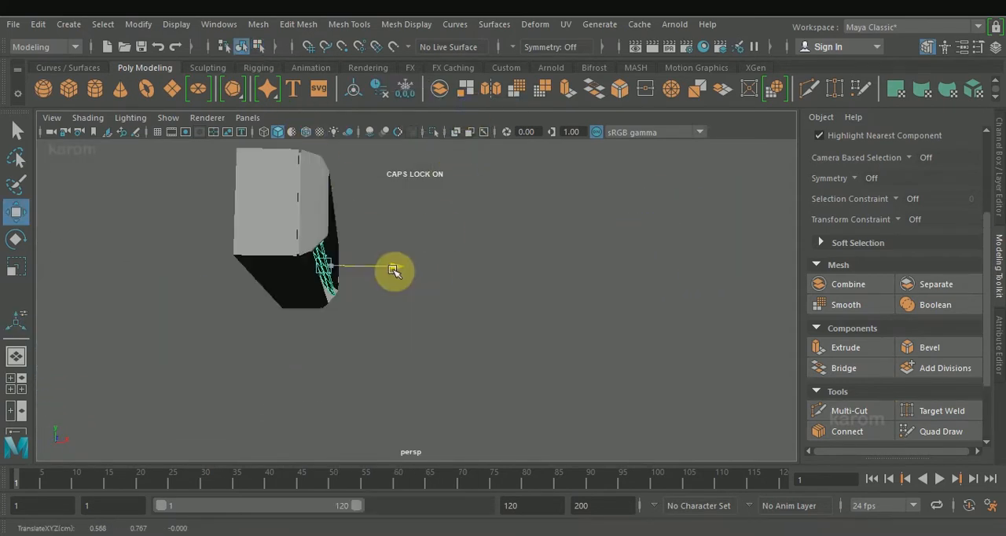
{"action": "left_click_drag", "start_coordinate": [397, 316], "coordinate": [328, 285], "text": "alt"}
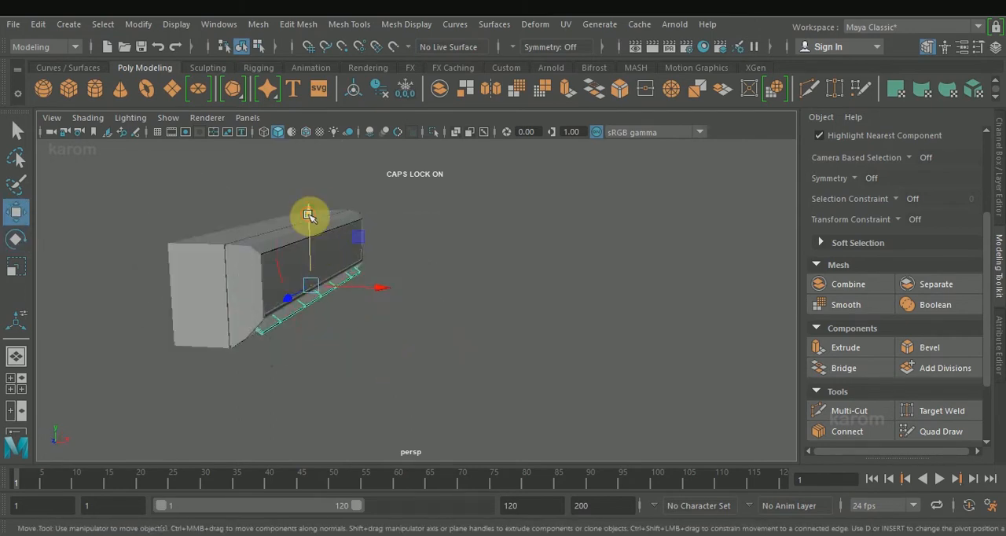
{"action": "left_click_drag", "start_coordinate": [308, 221], "coordinate": [309, 219]}
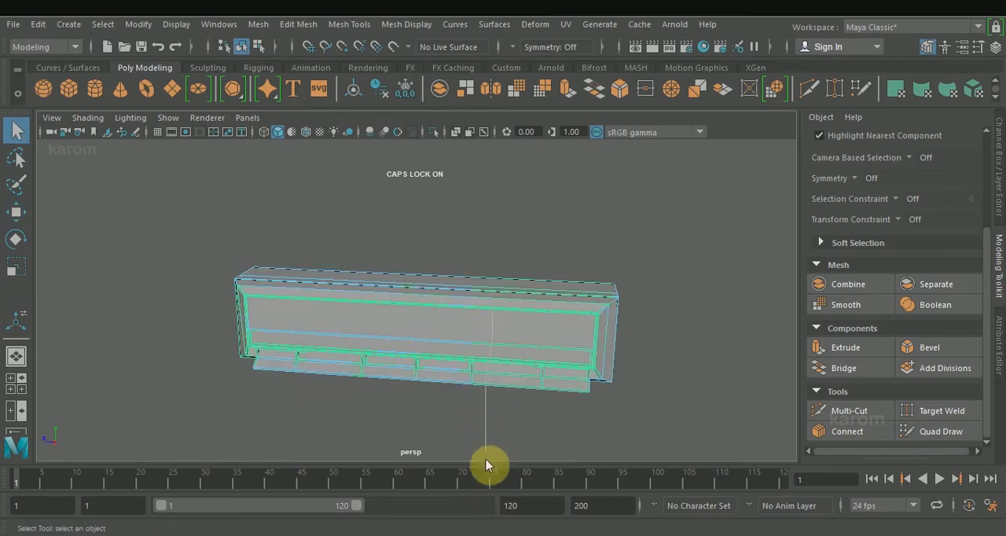
Assign a Blinn material to the box and strip, and lighten its colour.
{"action": "right_click", "coordinate": [488, 492]}
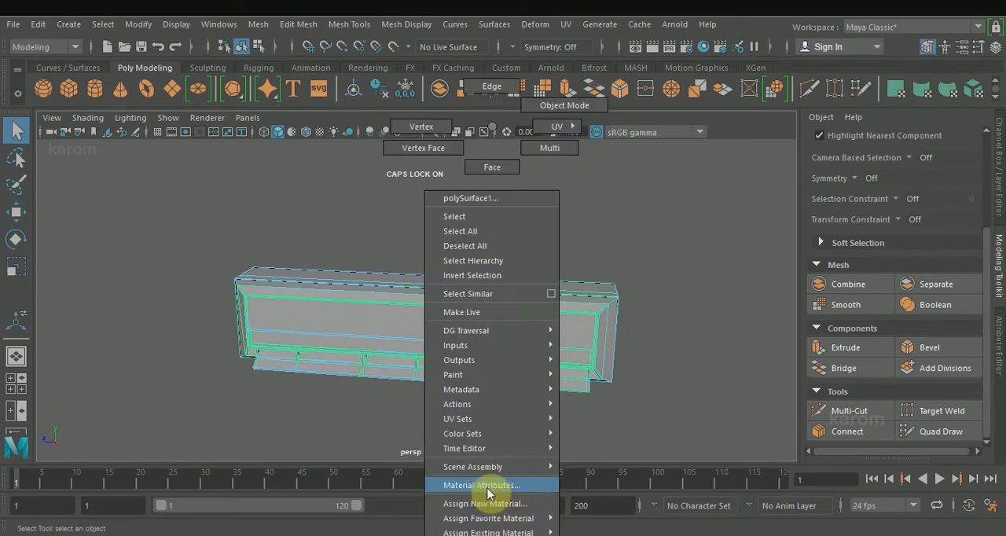
{"action": "mouse_move", "coordinate": [493, 522]}
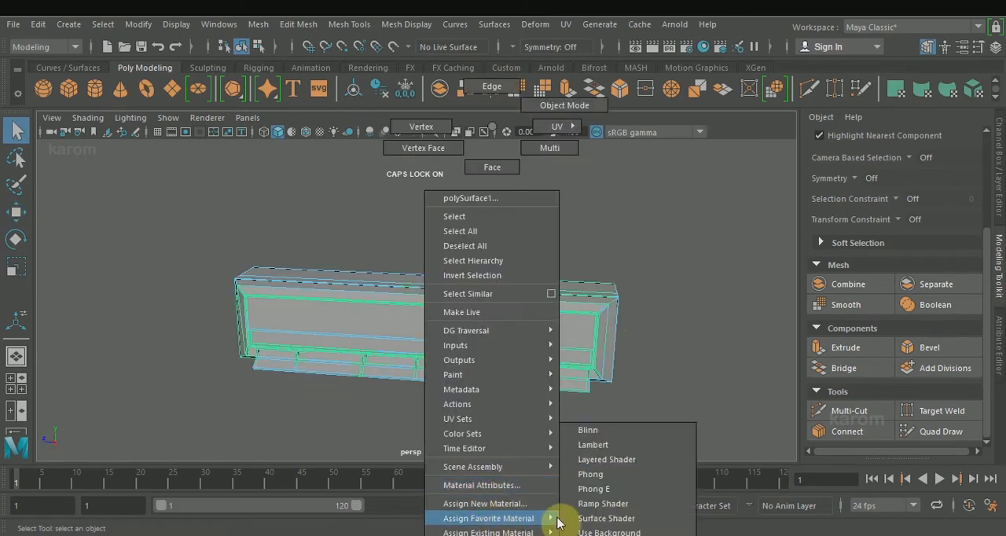
{"action": "left_click", "coordinate": [607, 429]}
{"action": "left_click", "coordinate": [794, 295]}
{"action": "left_click_drag", "start_coordinate": [811, 386], "coordinate": [810, 387]}
{"action": "left_click", "coordinate": [1000, 287]}
{"action": "left_click_drag", "start_coordinate": [416, 209], "coordinate": [551, 256], "text": "alt"}
{"action": "left_click", "coordinate": [604, 361]}
{"action": "left_click_drag", "start_coordinate": [491, 363], "coordinate": [433, 320], "text": "alt"}
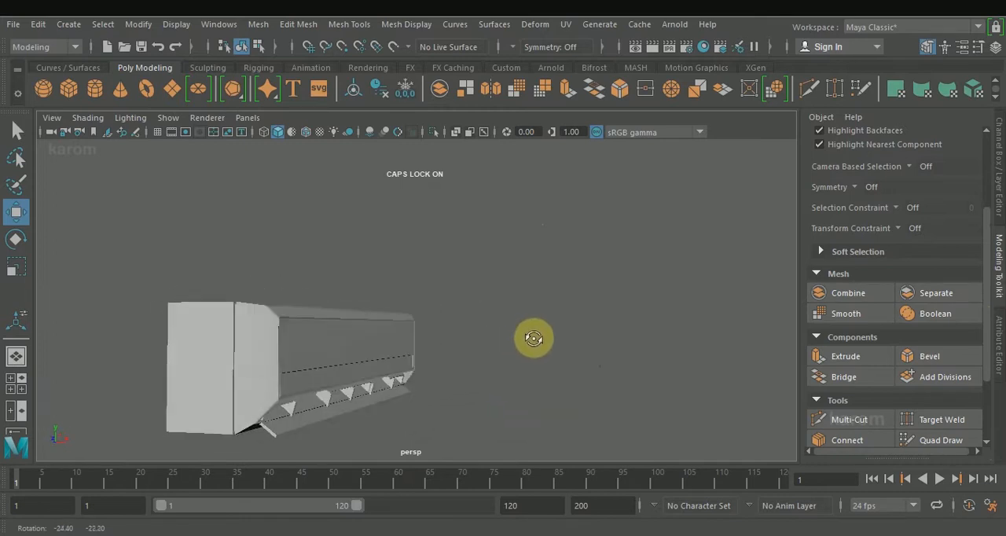